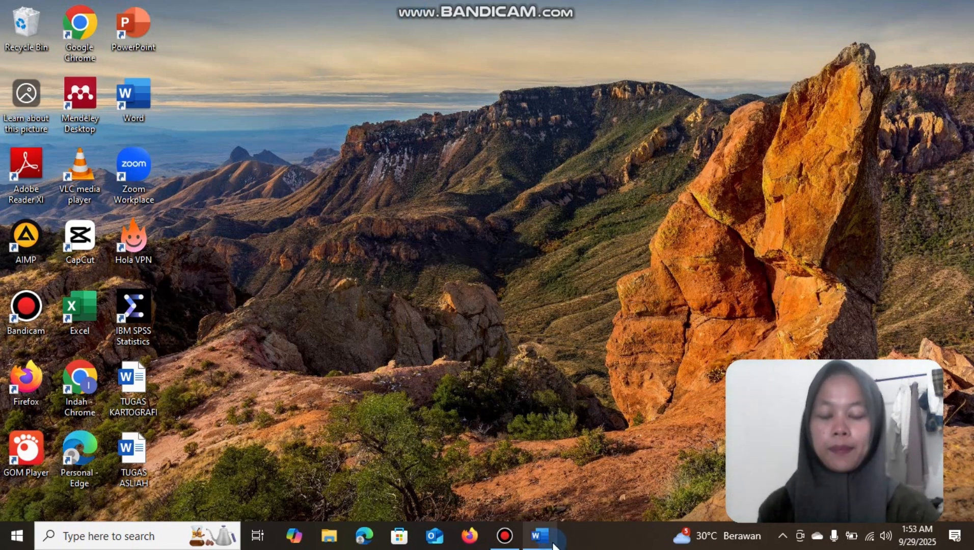
Switch to the blank Word document and insert a table with 5 columns and 3 rows
{"action": "mouse_move", "coordinate": [554, 545]}
{"action": "left_click", "coordinate": [544, 489]}
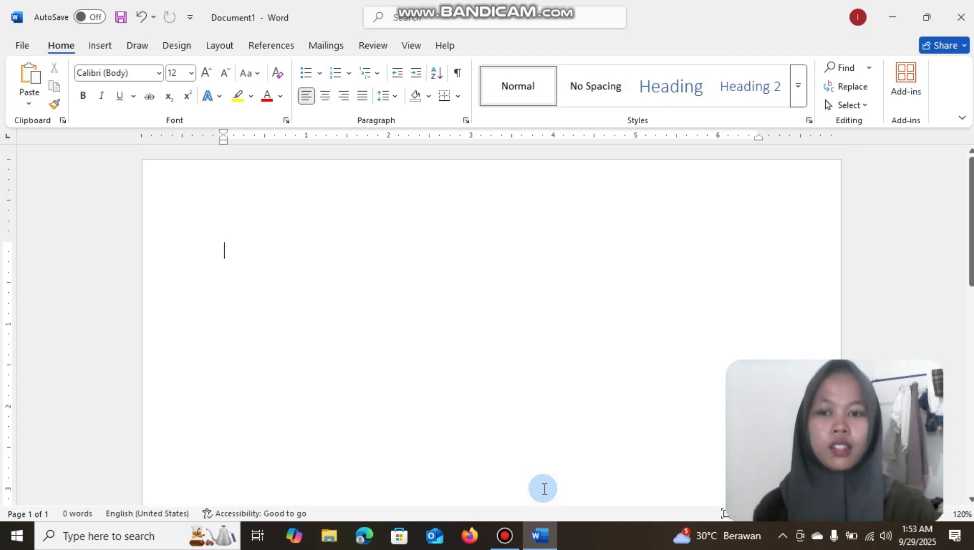
{"action": "left_click", "coordinate": [100, 46]}
{"action": "left_click", "coordinate": [116, 88]}
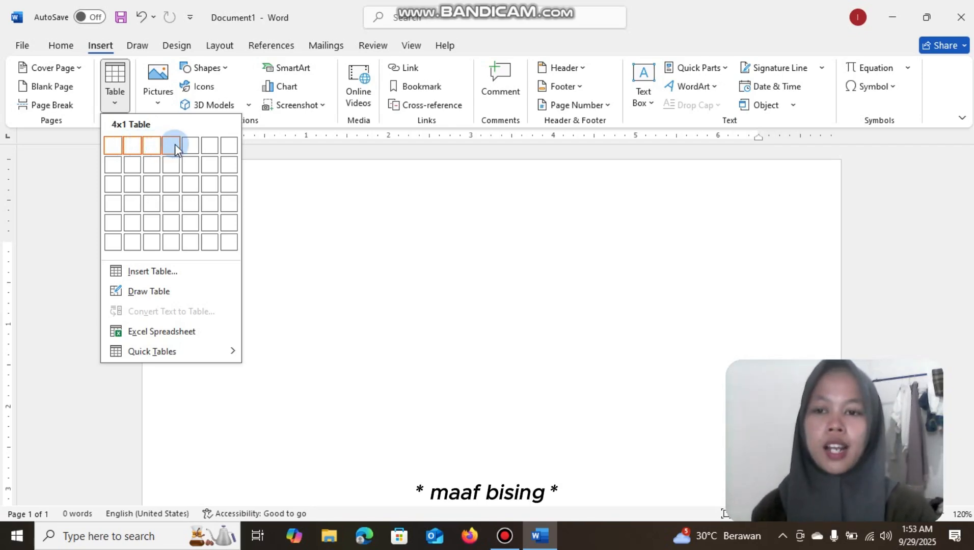
{"action": "left_click", "coordinate": [191, 184]}
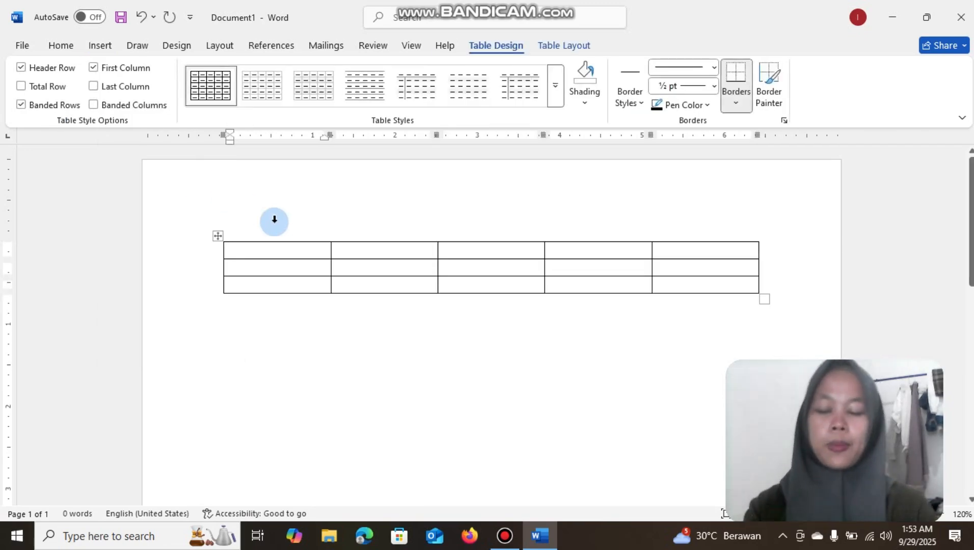
Enter the headings No, Nama and Nilai in the first three cells of the table's first row
{"action": "type", "text": "No"}
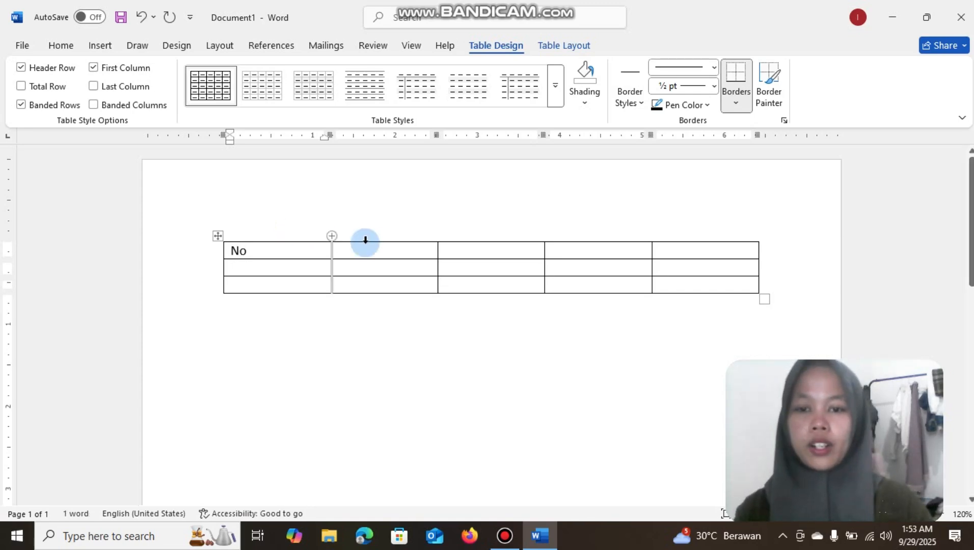
{"action": "left_click", "coordinate": [380, 252]}
{"action": "type", "text": "Nama"}
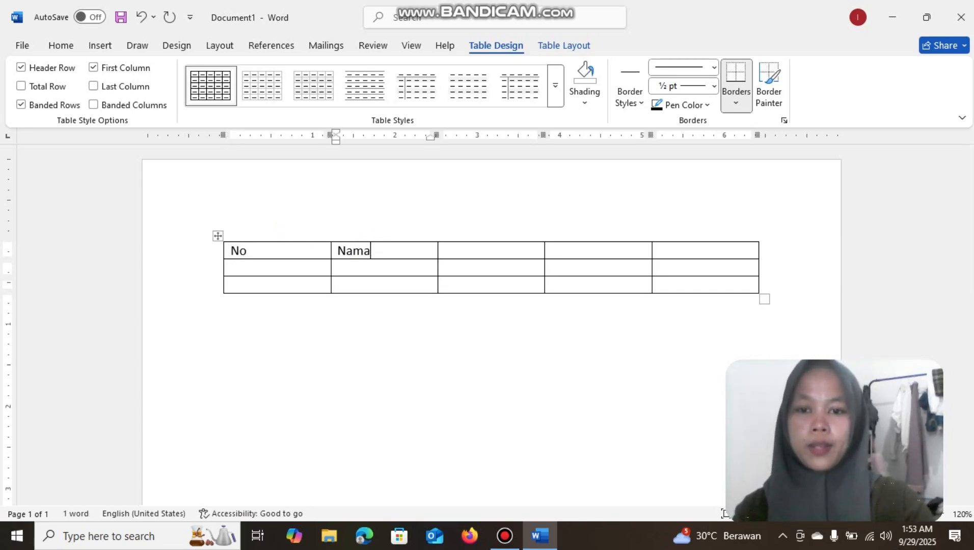
{"action": "left_click", "coordinate": [456, 251]}
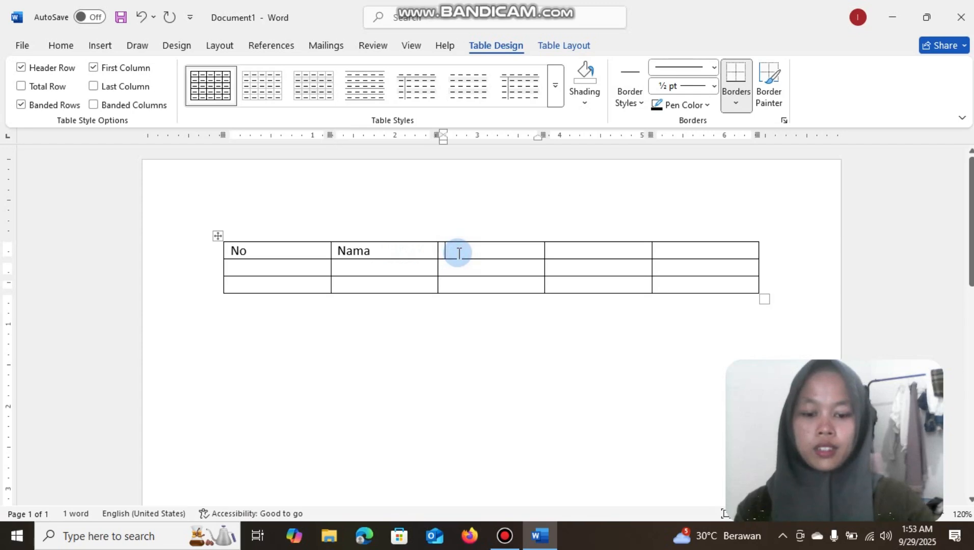
{"action": "type", "text": "Ni"}
{"action": "key", "text": "BackSpace"}
{"action": "key", "text": "BackSpace"}
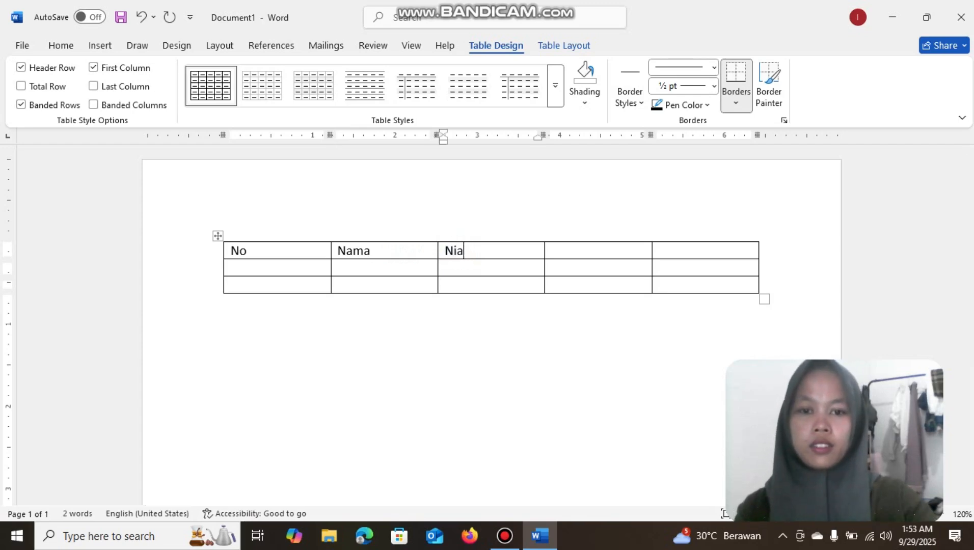
{"action": "type", "text": "ai"}
Enter the subheadings MTK, PKN and PAI in the last three cells of the second row
{"action": "left_click", "coordinate": [501, 261]}
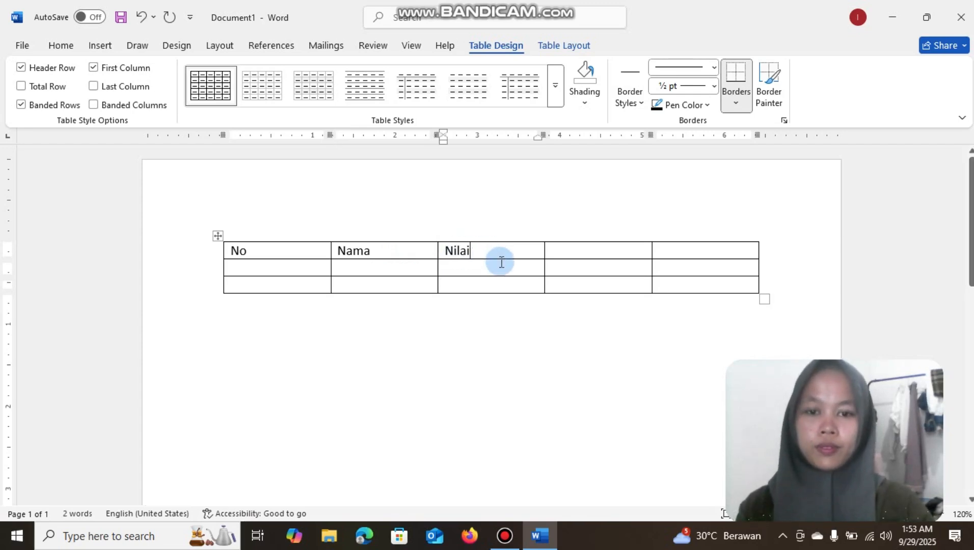
{"action": "type", "text": "MTK"}
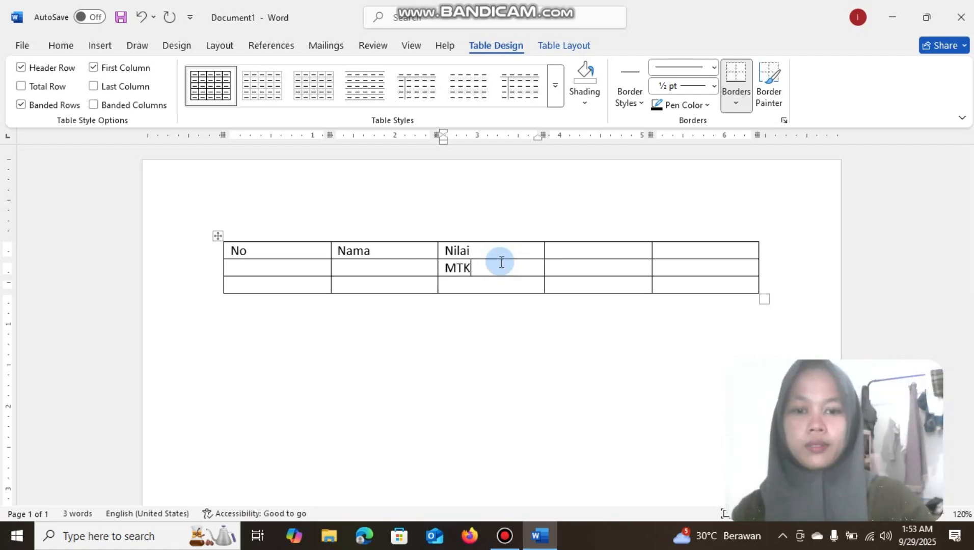
{"action": "left_click", "coordinate": [573, 266]}
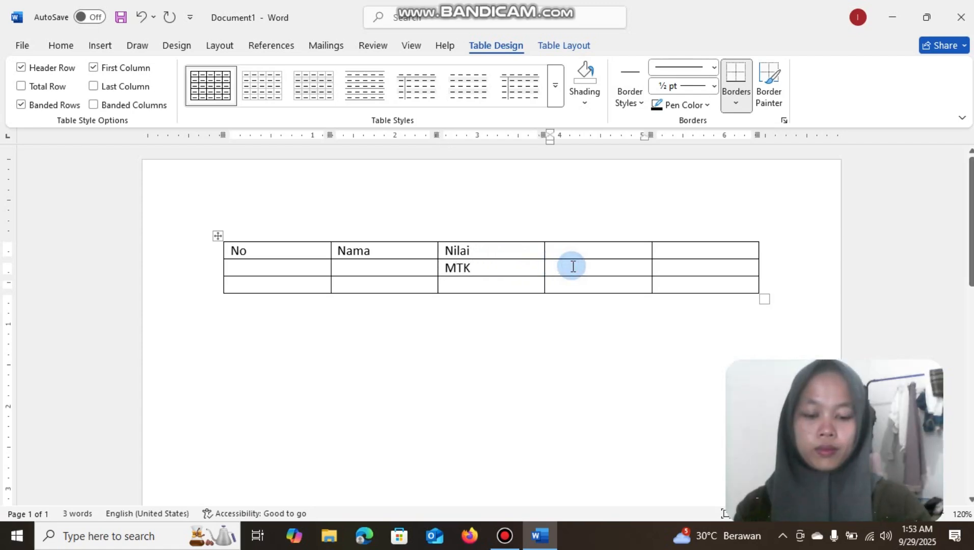
{"action": "type", "text": "PKN"}
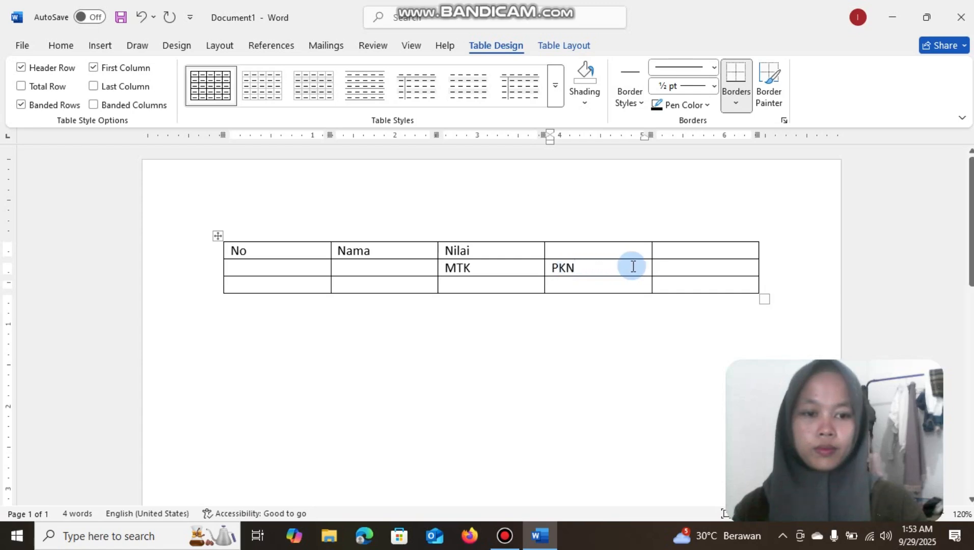
{"action": "left_click", "coordinate": [669, 270]}
{"action": "type", "text": "PAI"}
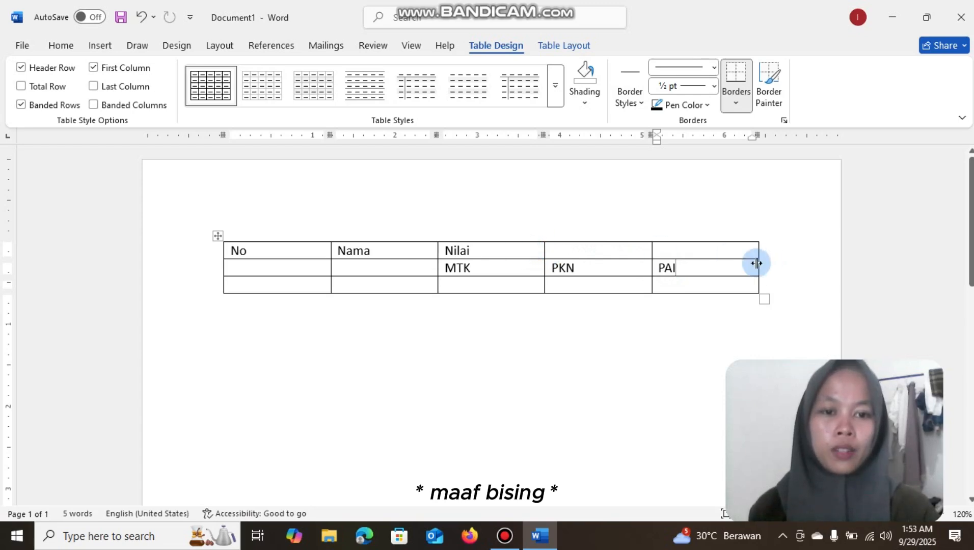
Merge the Nilai cell with the two empty cells beside it in the first row
{"action": "left_click", "coordinate": [696, 263]}
{"action": "left_click_drag", "start_coordinate": [697, 263], "coordinate": [493, 249]}
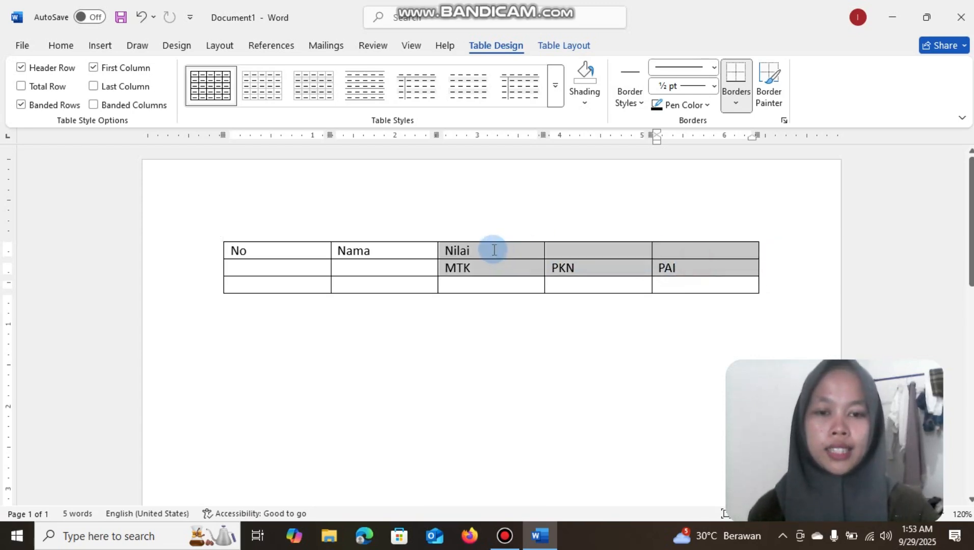
{"action": "left_click", "coordinate": [492, 250]}
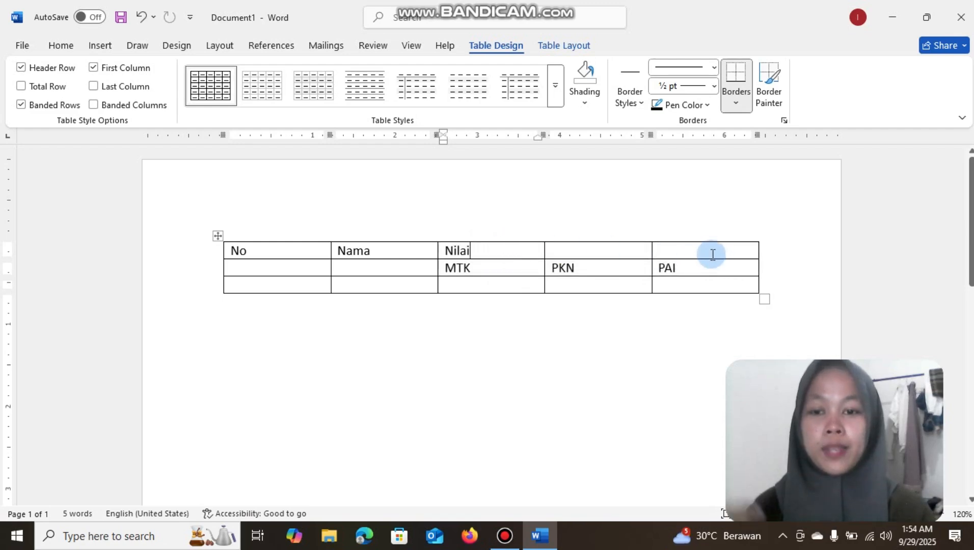
{"action": "left_click_drag", "start_coordinate": [713, 254], "coordinate": [533, 254]}
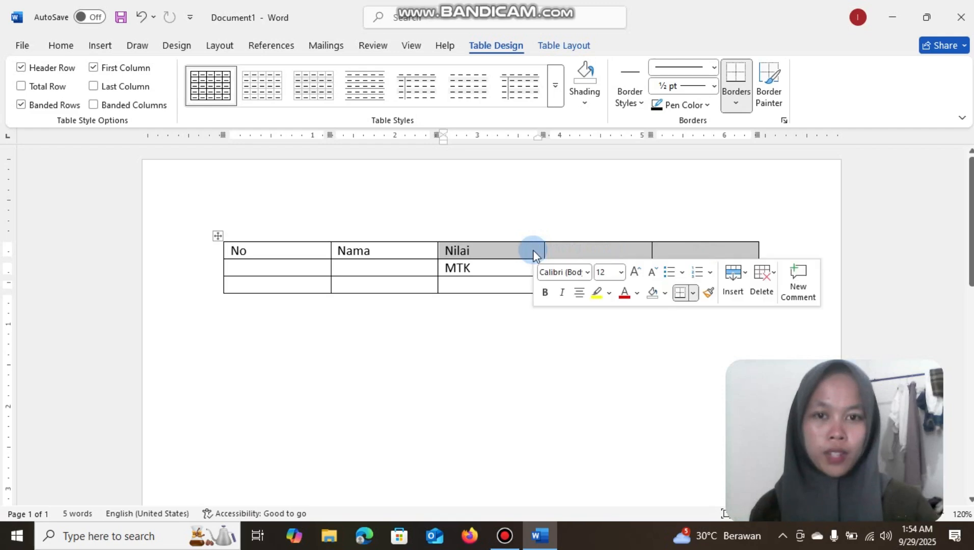
{"action": "left_click", "coordinate": [557, 45]}
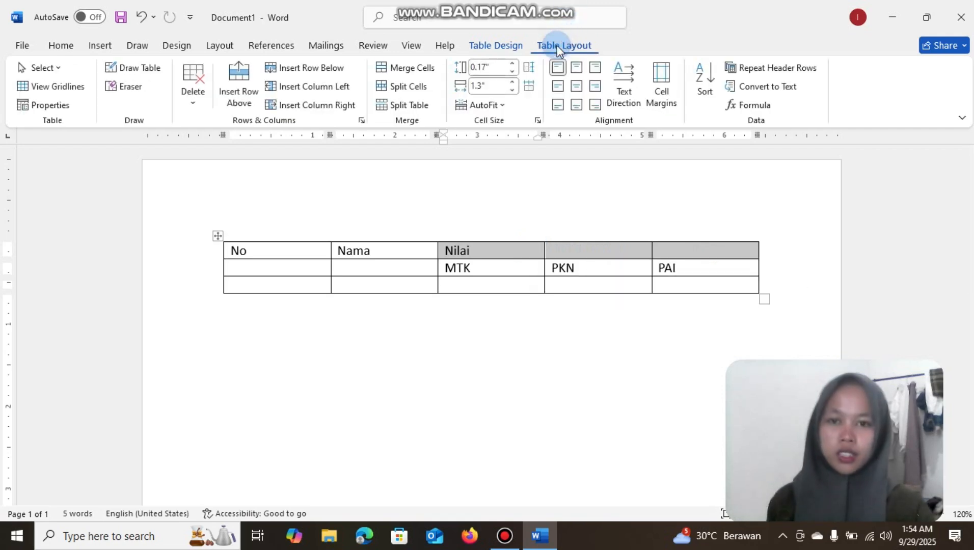
{"action": "left_click", "coordinate": [422, 71]}
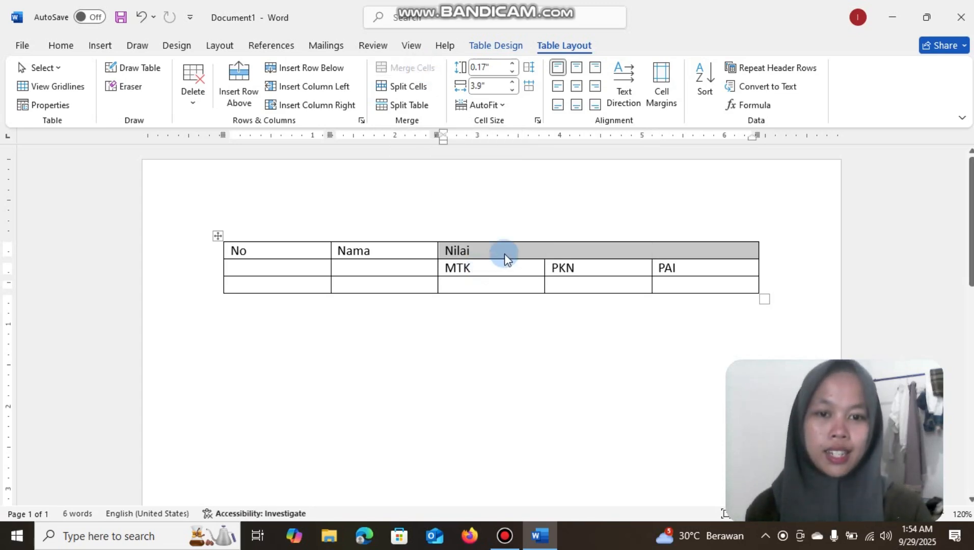
Center the text of the Nilai cell and all other cells in the two heading rows horizontally and vertically
{"action": "left_click", "coordinate": [521, 250]}
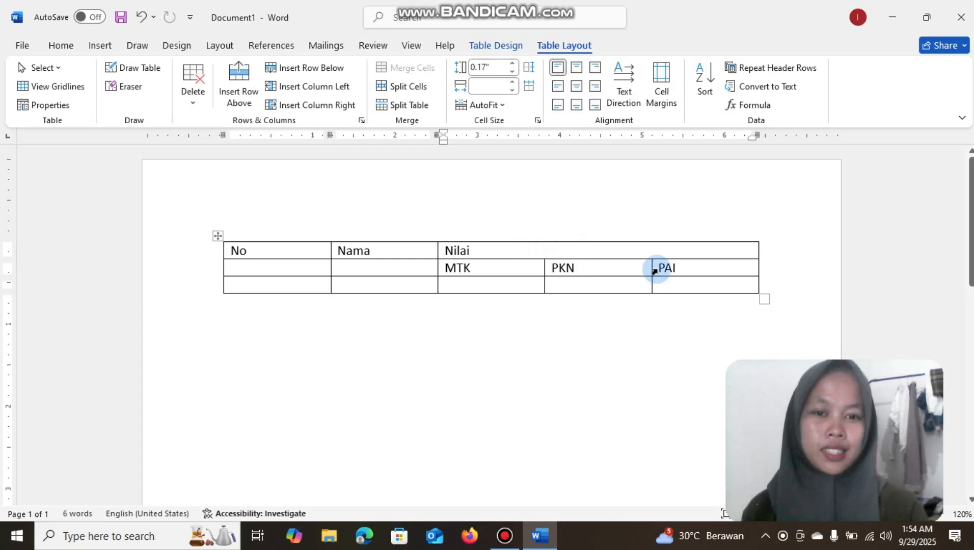
{"action": "left_click_drag", "start_coordinate": [553, 250], "coordinate": [448, 251]}
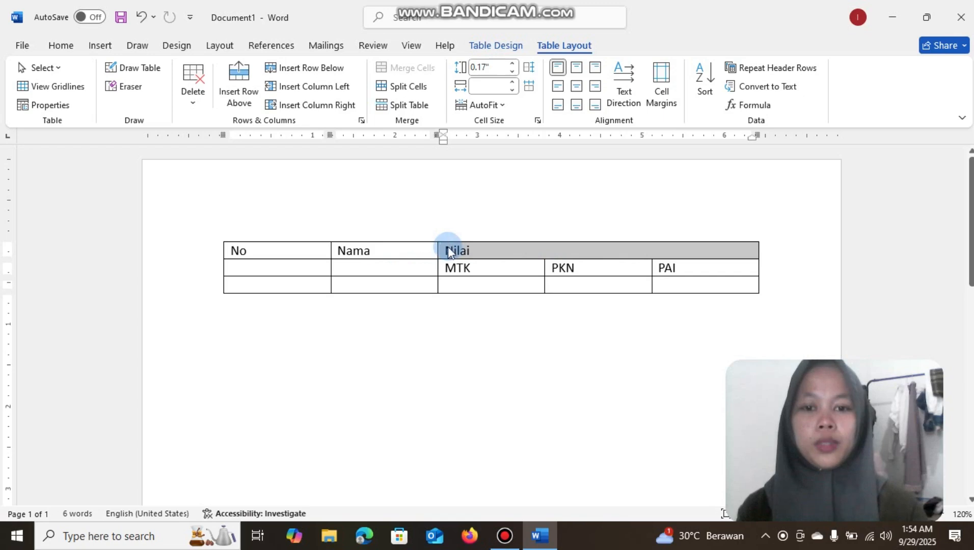
{"action": "left_click", "coordinate": [578, 88]}
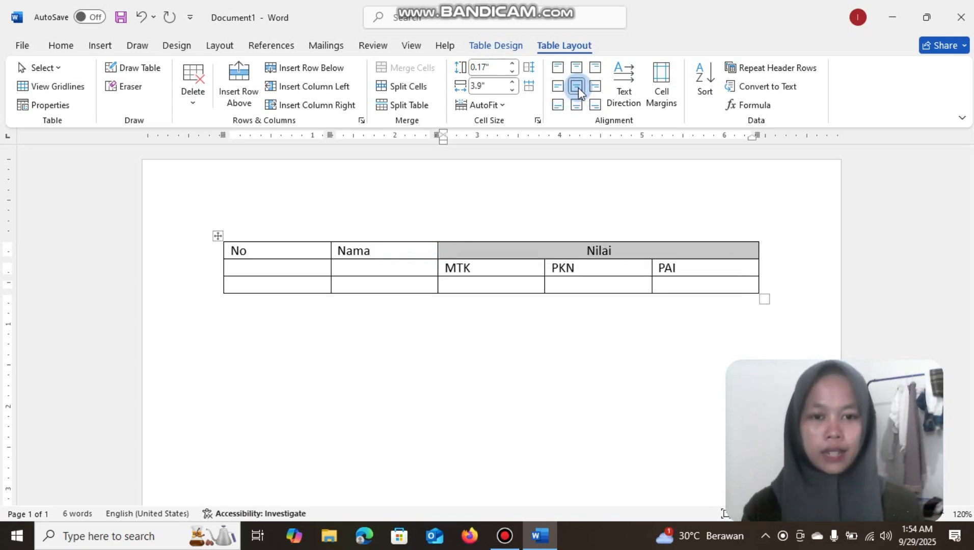
{"action": "left_click_drag", "start_coordinate": [714, 267], "coordinate": [327, 248]}
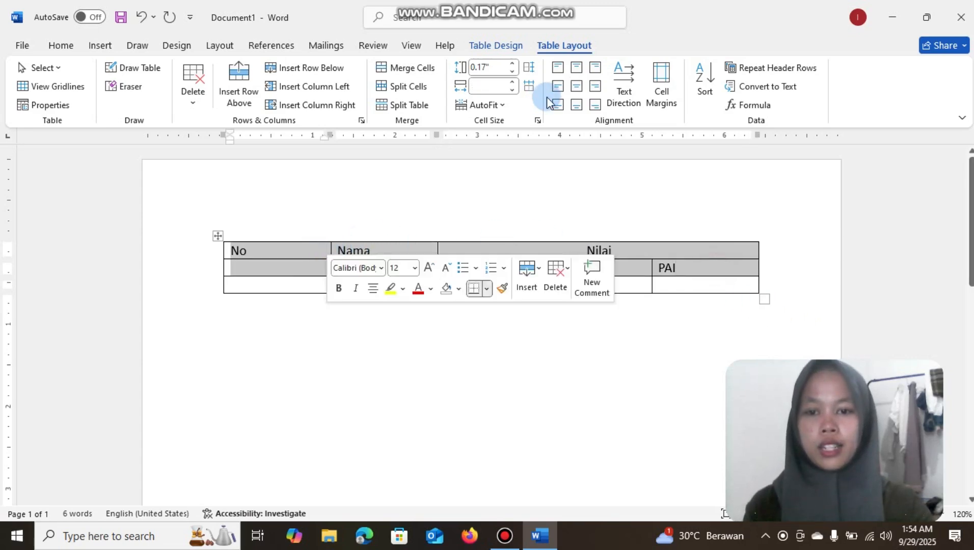
{"action": "left_click", "coordinate": [577, 88]}
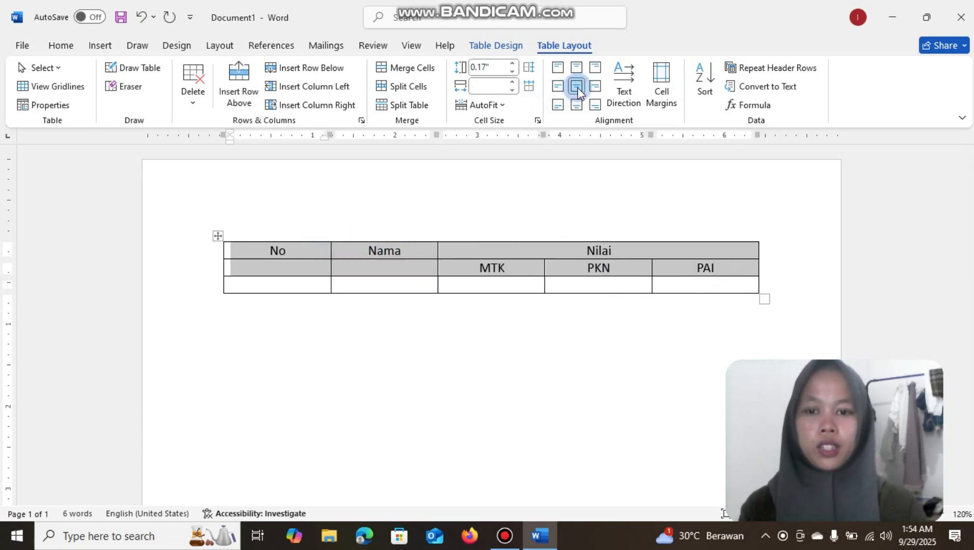
Merge the Nama cell and the No cell each with the empty cell below it
{"action": "left_click", "coordinate": [412, 267]}
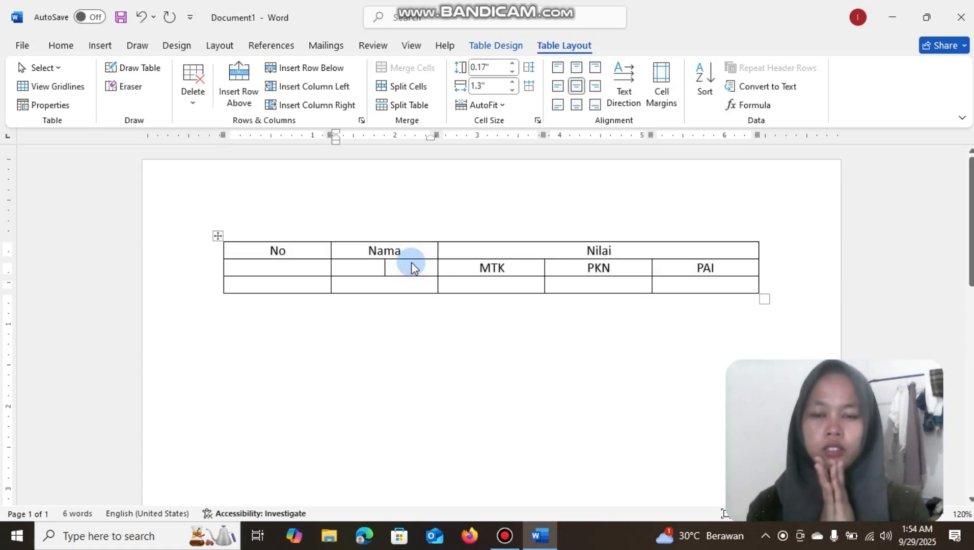
{"action": "left_click_drag", "start_coordinate": [412, 268], "coordinate": [352, 253]}
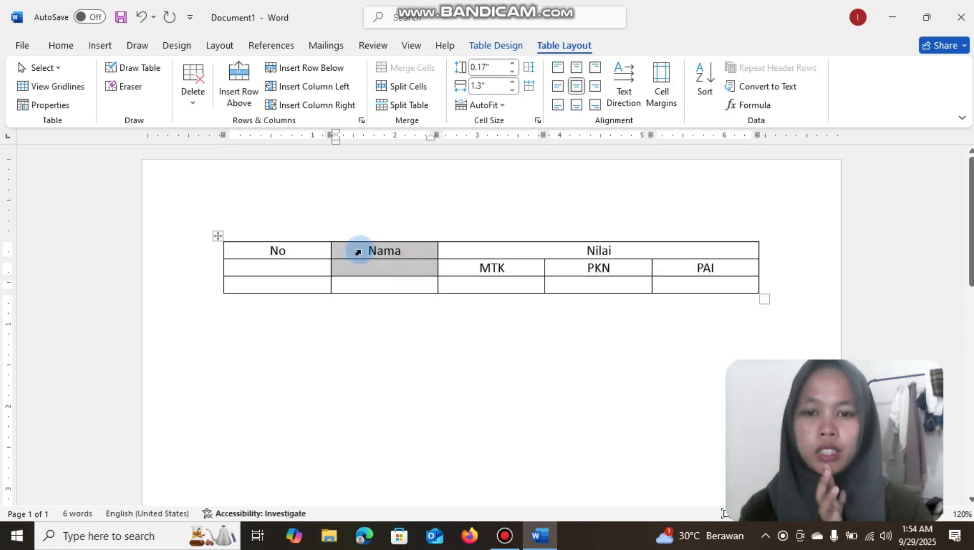
{"action": "left_click", "coordinate": [410, 68]}
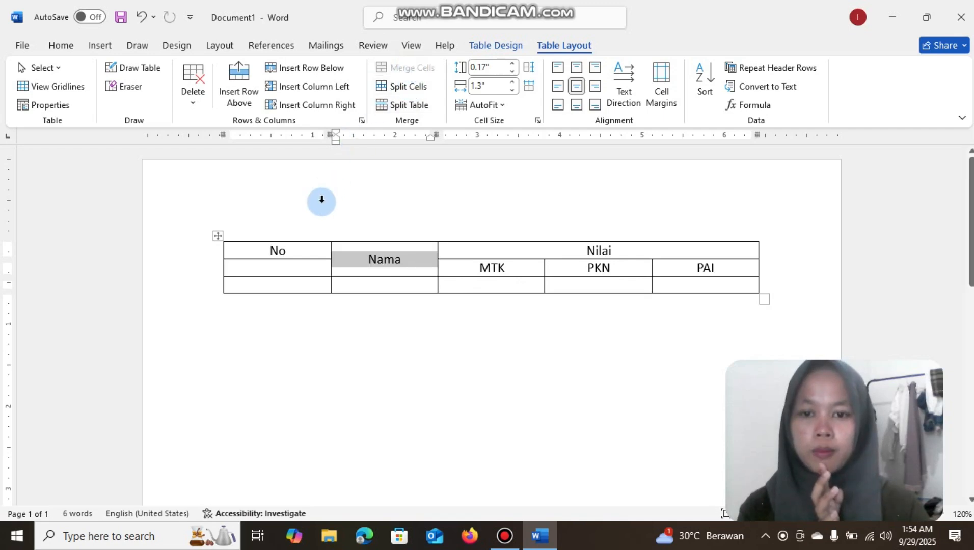
{"action": "left_click_drag", "start_coordinate": [307, 266], "coordinate": [266, 250]}
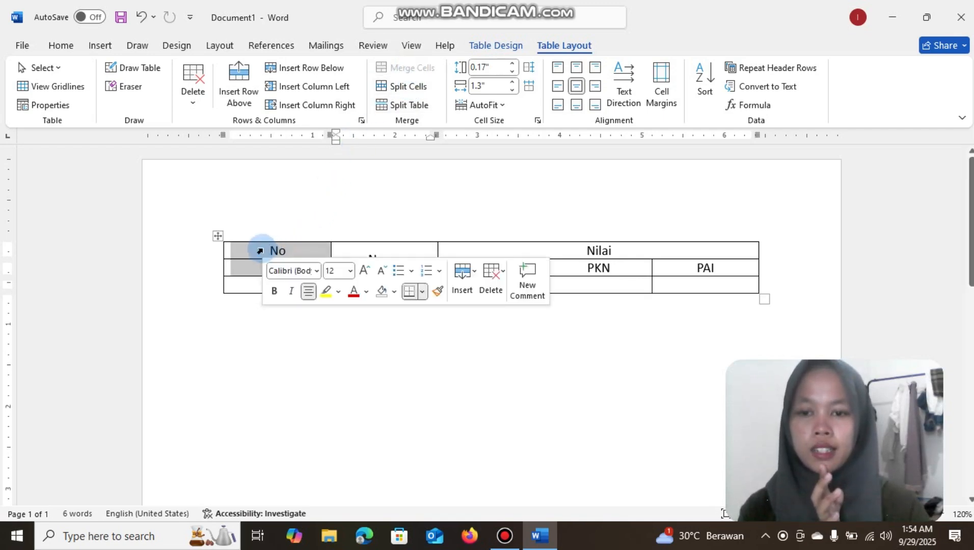
{"action": "left_click", "coordinate": [415, 71]}
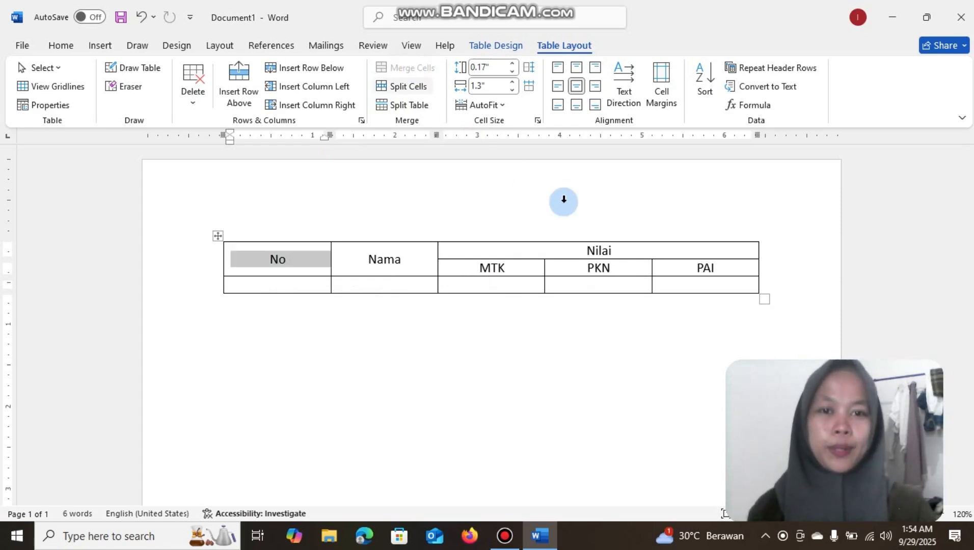
Shade all heading cells of the table with a light blue theme color
{"action": "left_click", "coordinate": [739, 268]}
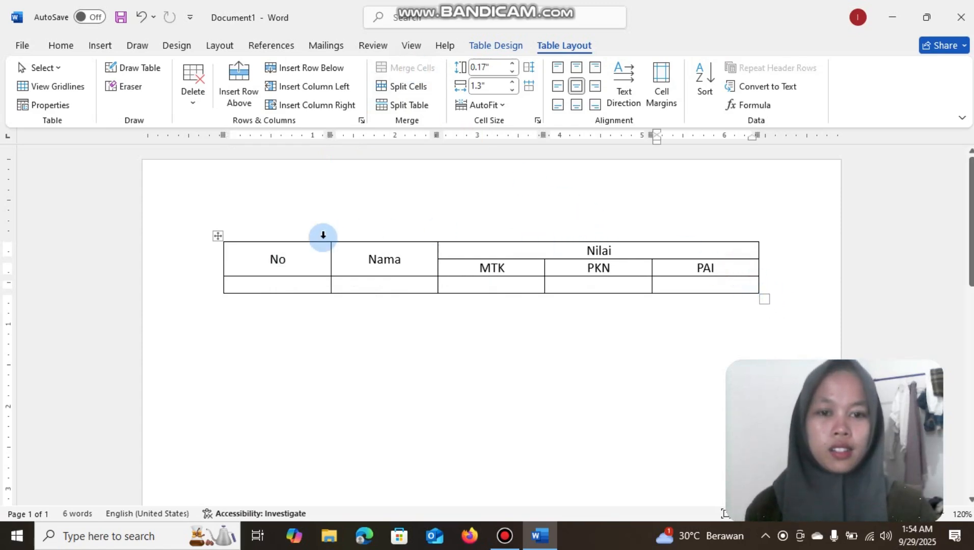
{"action": "left_click_drag", "start_coordinate": [725, 265], "coordinate": [272, 257]}
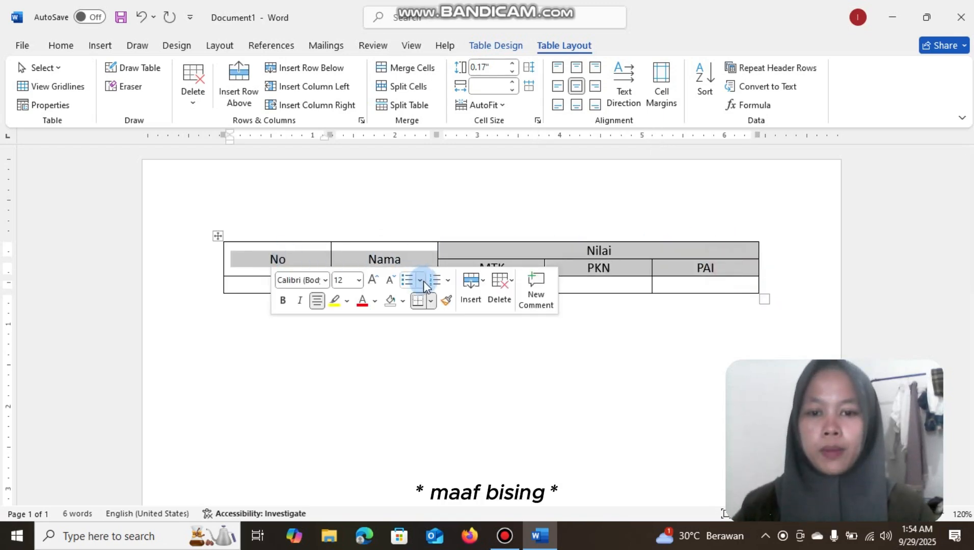
{"action": "left_click", "coordinate": [402, 301]}
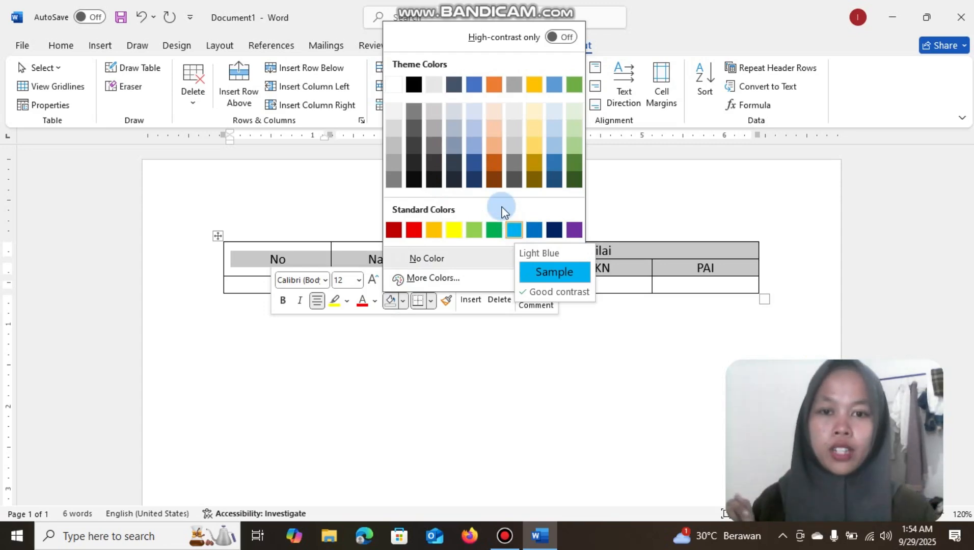
{"action": "left_click", "coordinate": [474, 145]}
{"action": "left_click", "coordinate": [675, 201]}
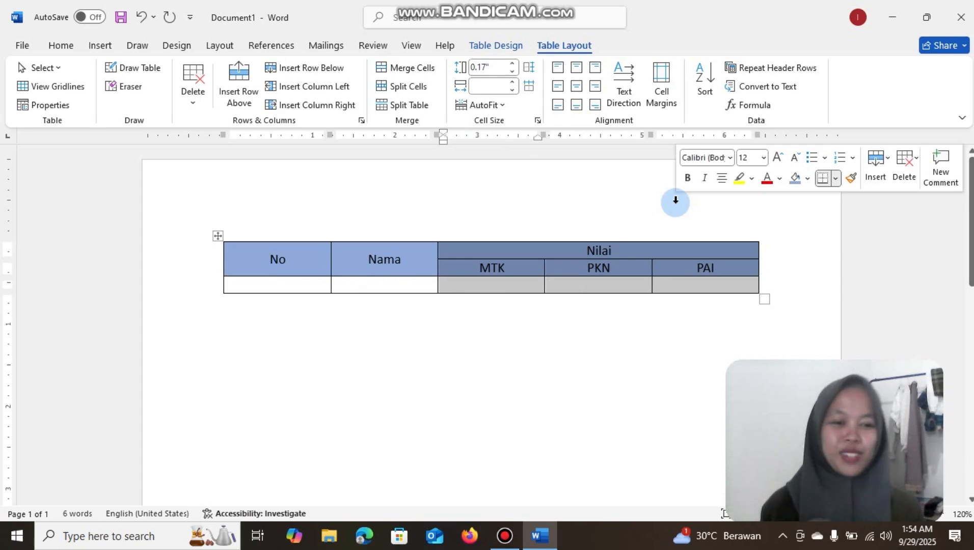
{"action": "left_click", "coordinate": [565, 295]}
Fill the first data row with No 1, the student's name, and an MTK score of 100
{"action": "left_click", "coordinate": [280, 290]}
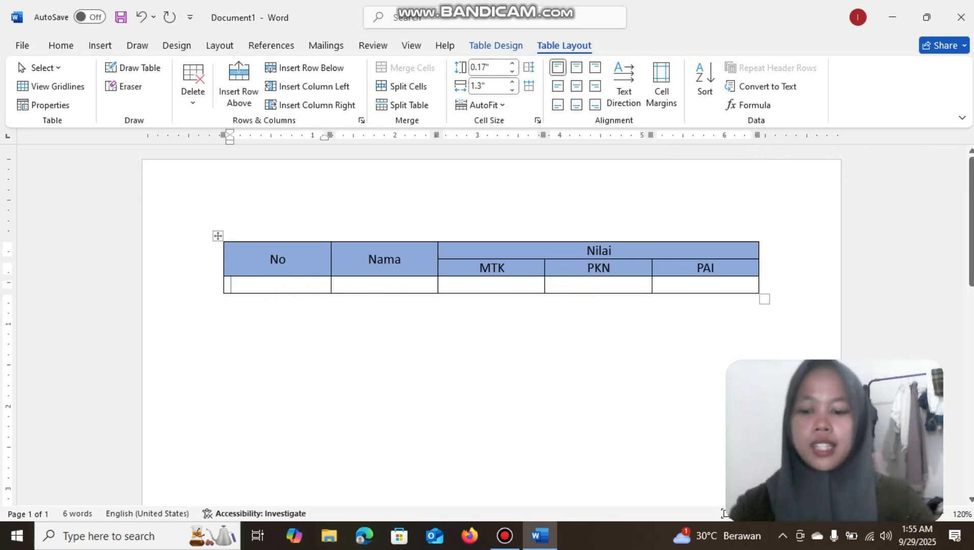
{"action": "type", "text": "1"}
{"action": "left_click", "coordinate": [380, 283]}
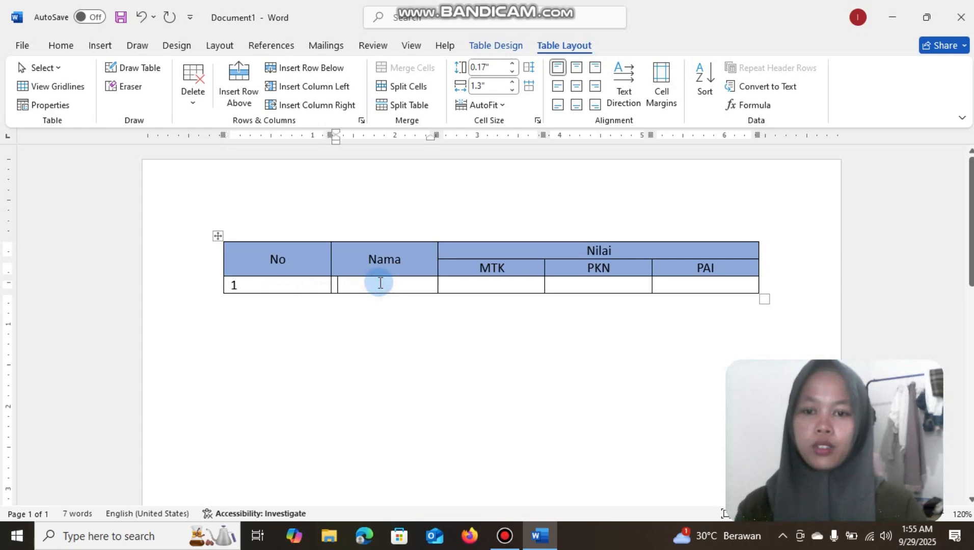
{"action": "type", "text": "Liana"}
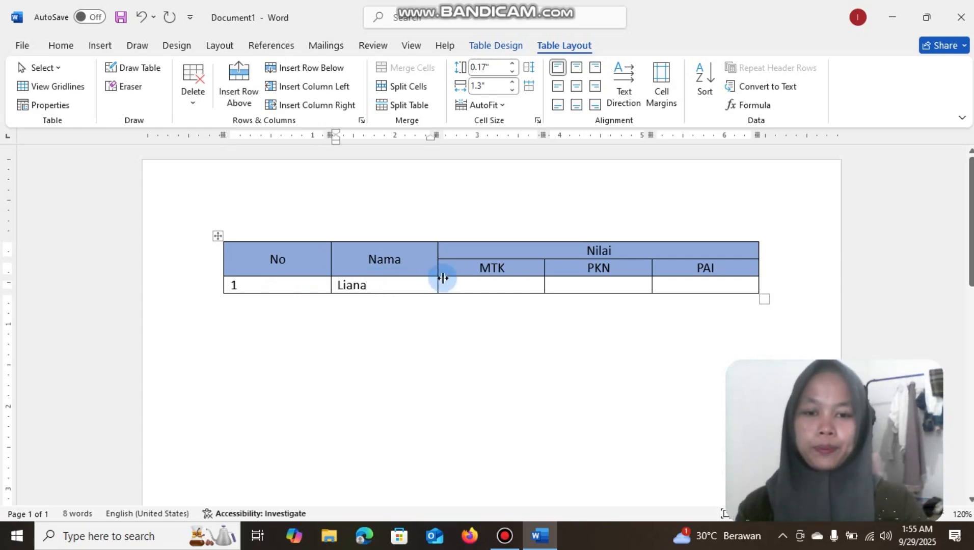
{"action": "left_click", "coordinate": [501, 285]}
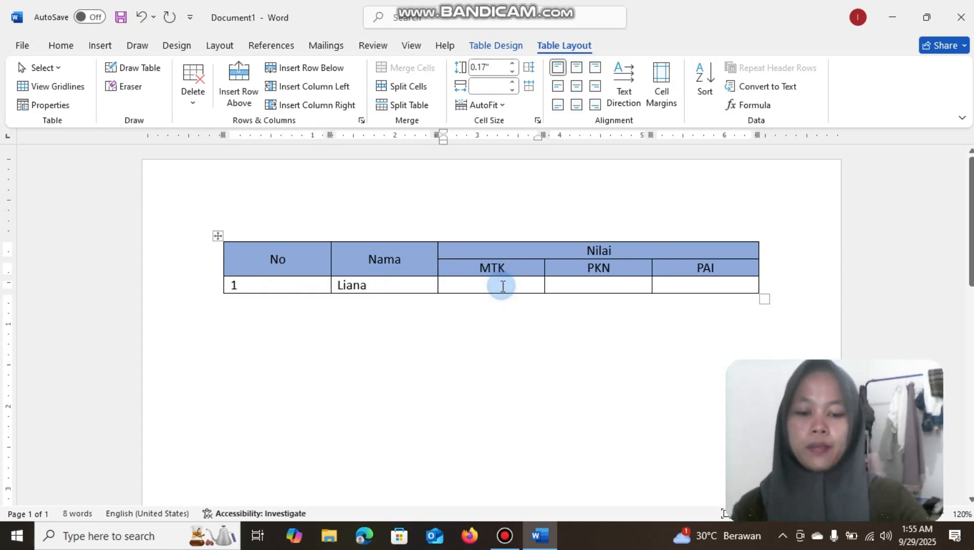
{"action": "type", "text": "100"}
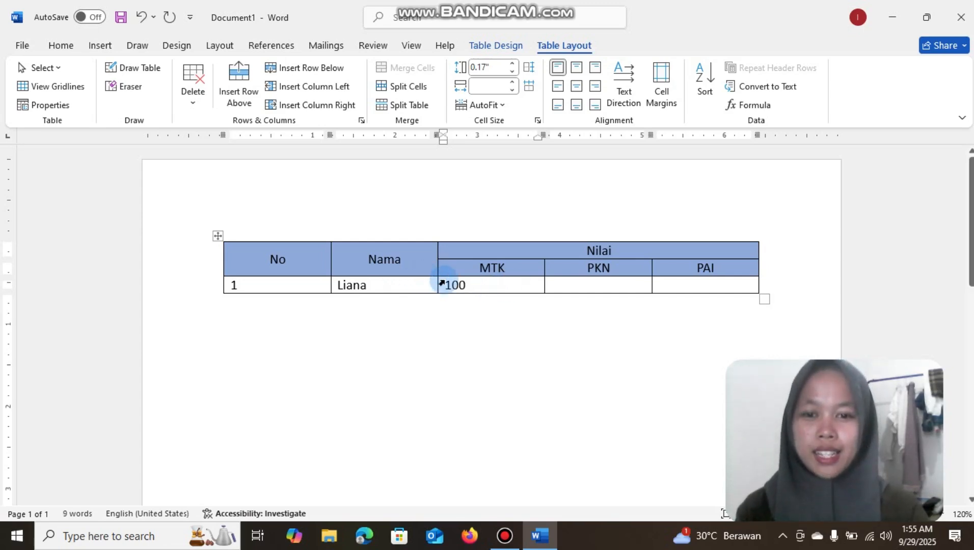
Copy the MTK score of 100 into the PKN and PAI cells of the first data row
{"action": "left_click_drag", "start_coordinate": [471, 283], "coordinate": [441, 283]}
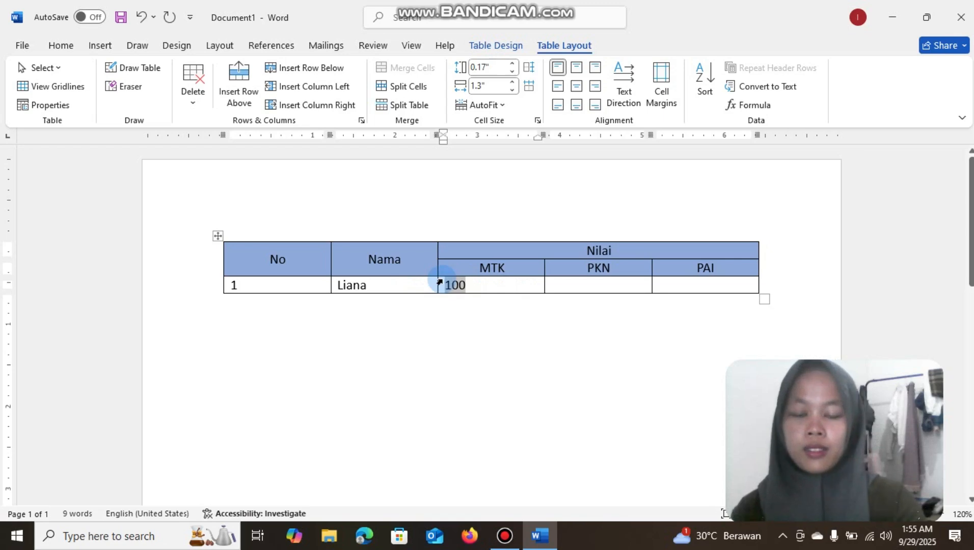
{"action": "left_click", "coordinate": [578, 283]}
{"action": "type", "text": "100"}
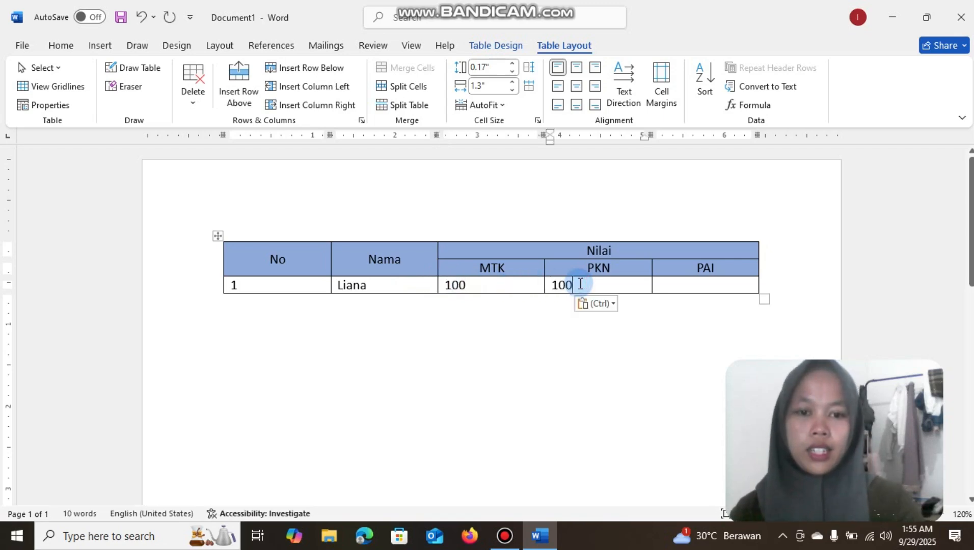
{"action": "left_click", "coordinate": [696, 284]}
{"action": "type", "text": "100"}
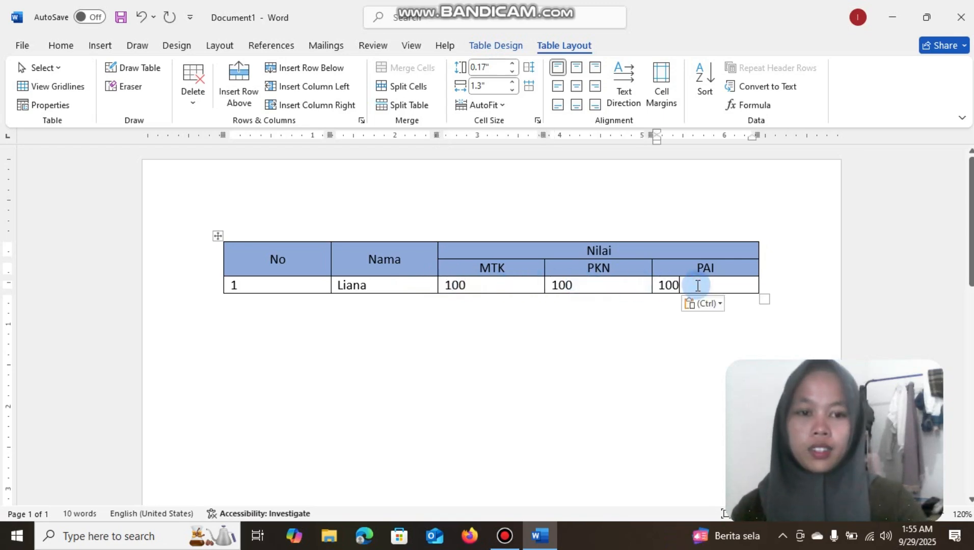
Center the text of all cells in the first data row horizontally
{"action": "left_click_drag", "start_coordinate": [700, 285], "coordinate": [227, 292]}
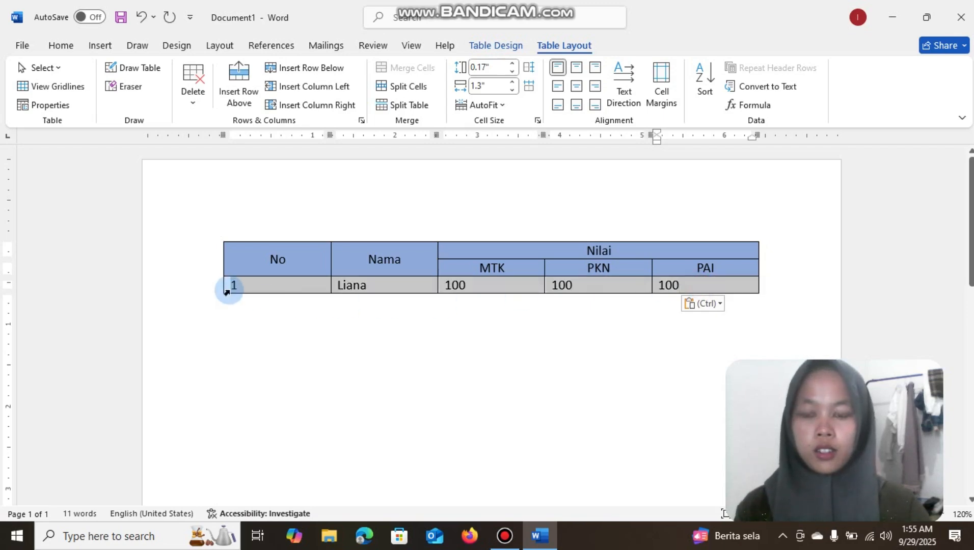
{"action": "key", "text": "ctrl+e"}
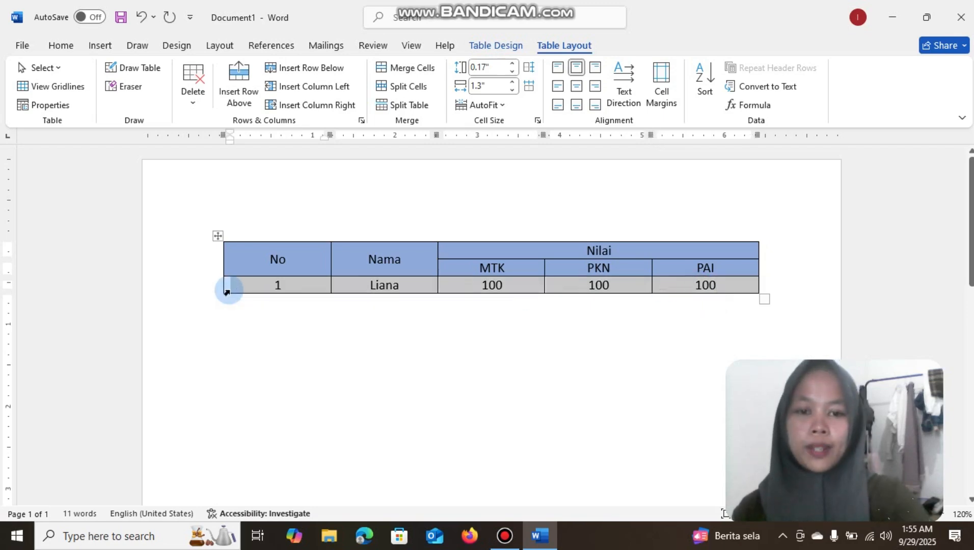
{"action": "left_click", "coordinate": [418, 331]}
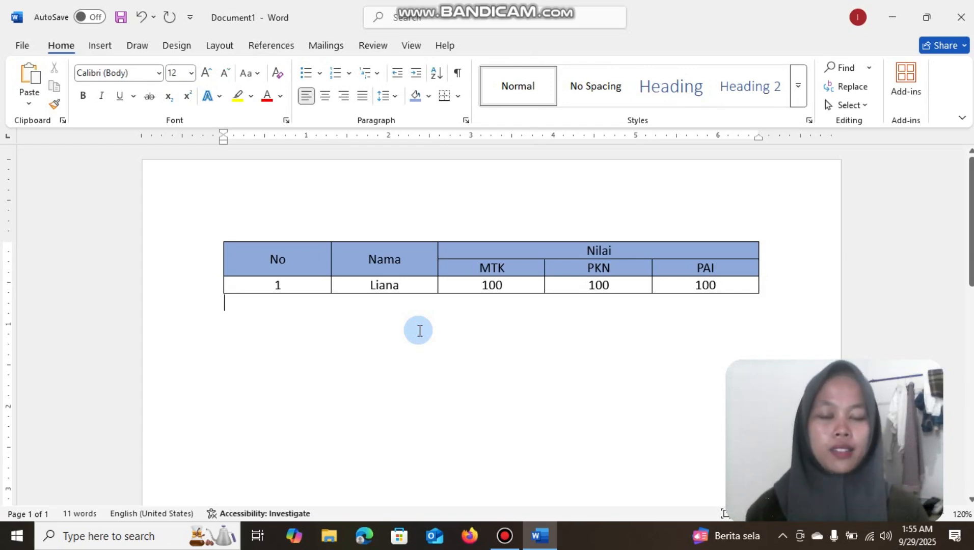
Add four blank rows to the table beneath the first student's row
{"action": "left_click", "coordinate": [750, 286]}
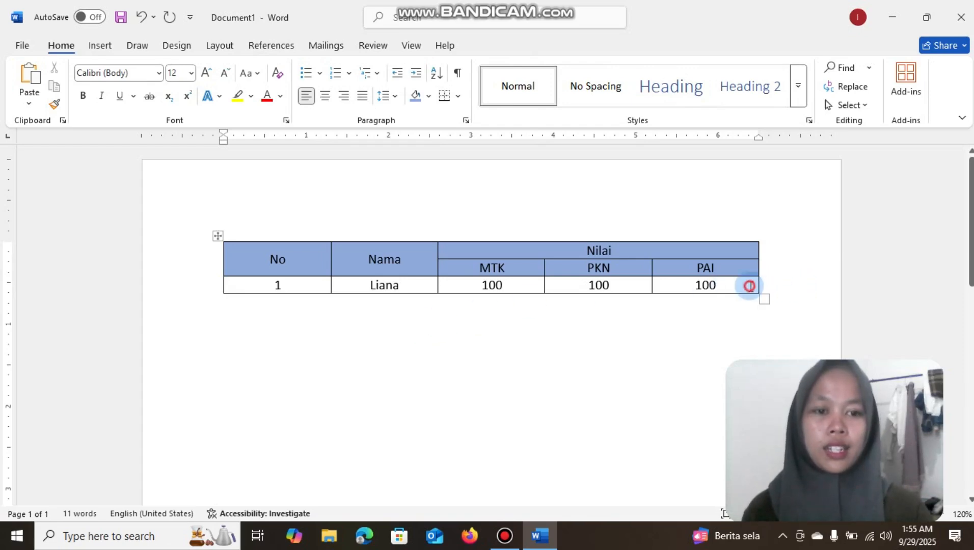
{"action": "right_click", "coordinate": [753, 286]}
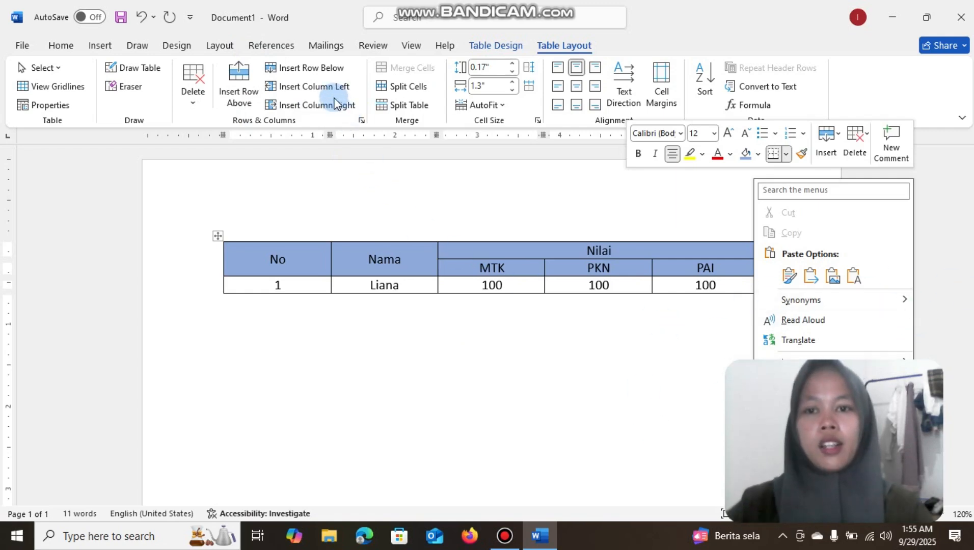
{"action": "left_click", "coordinate": [312, 69]}
{"action": "left_click", "coordinate": [312, 68]}
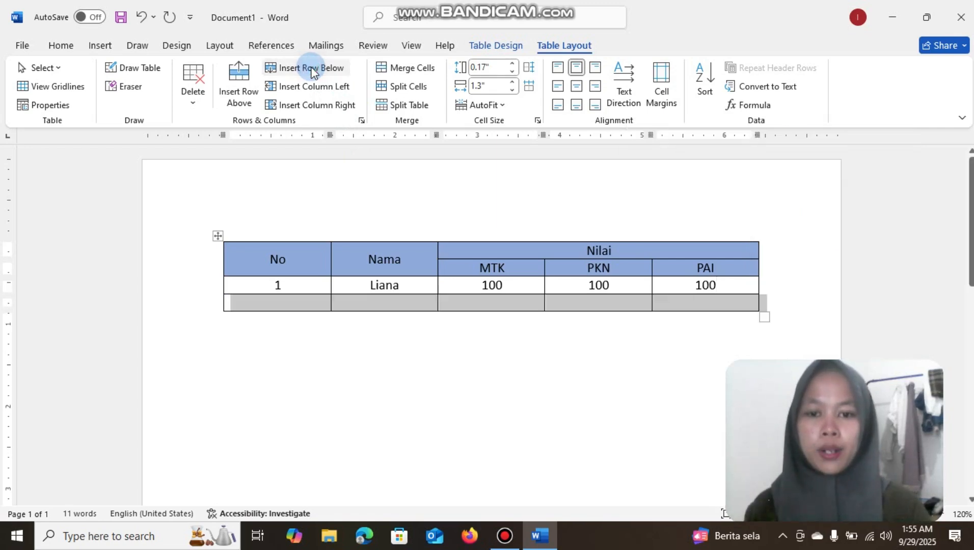
{"action": "left_click", "coordinate": [313, 69]}
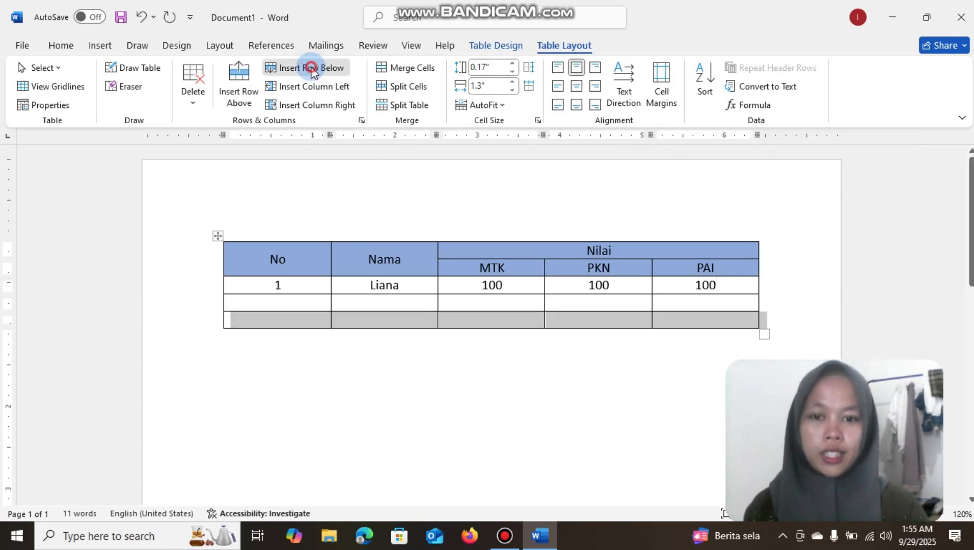
{"action": "left_click", "coordinate": [312, 69]}
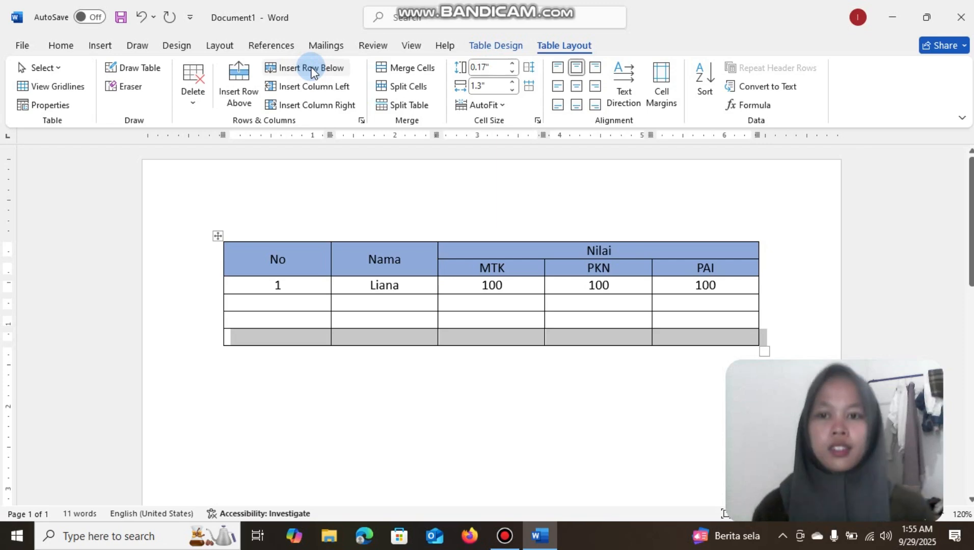
{"action": "left_click", "coordinate": [243, 94]}
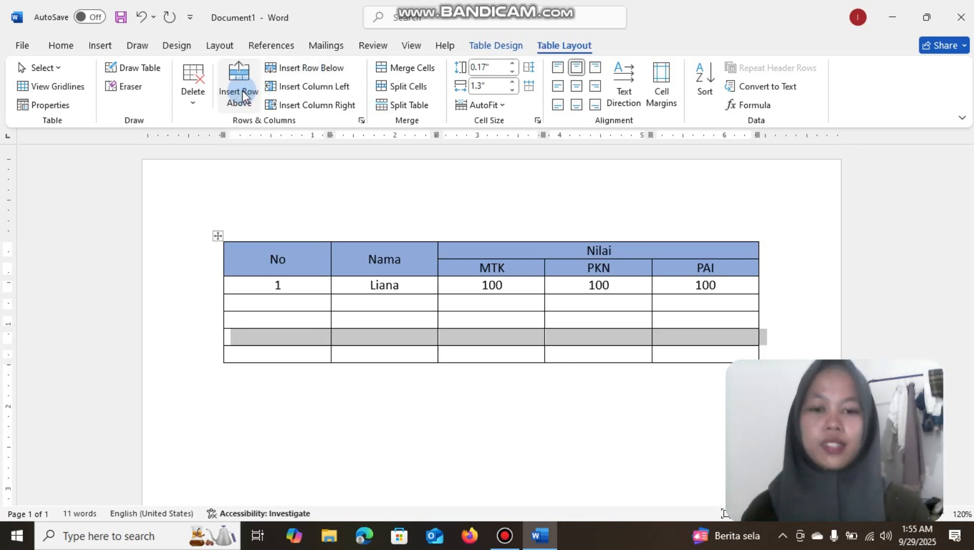
Try inserting a row above the third blank row with a short test text in its No cell, and undo the insertion
{"action": "left_click", "coordinate": [252, 264]}
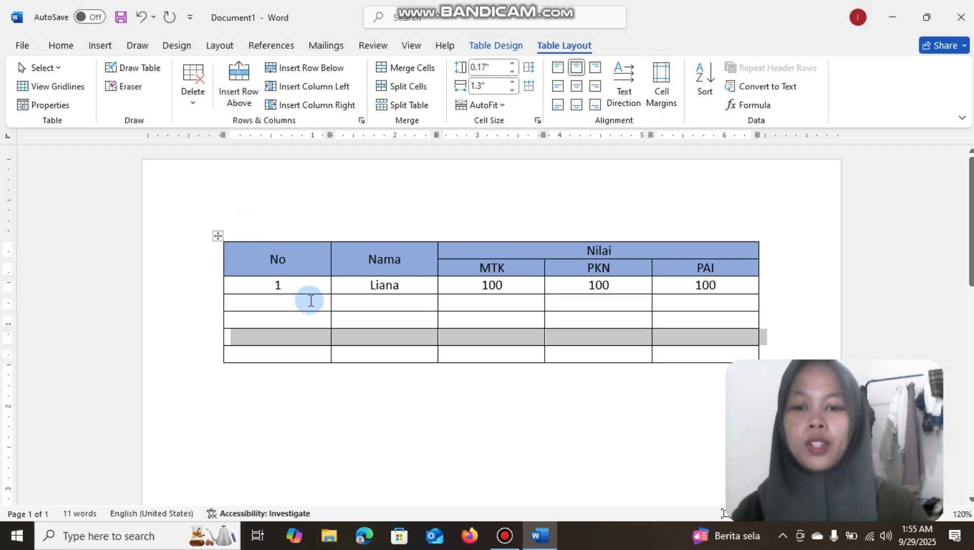
{"action": "left_click", "coordinate": [302, 334]}
{"action": "type", "text": "lia"}
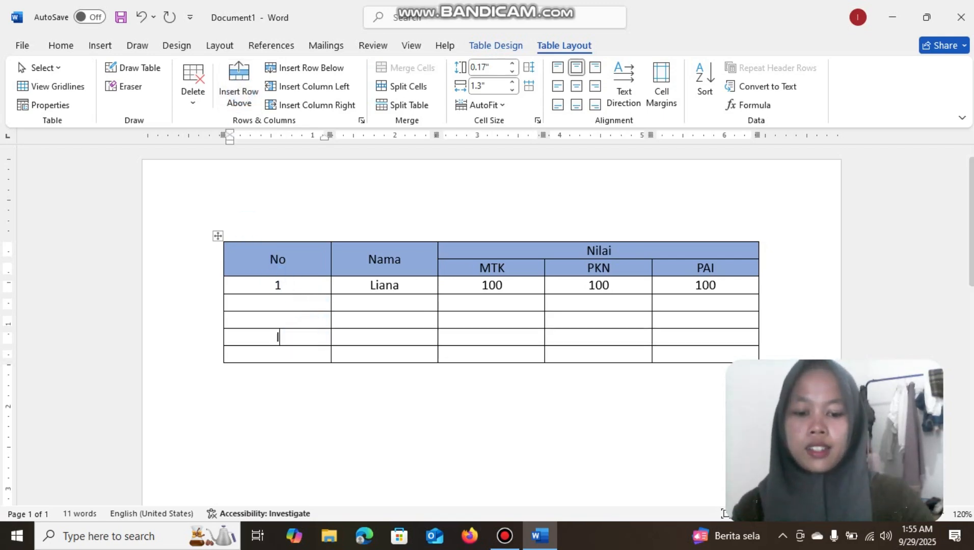
{"action": "left_click", "coordinate": [240, 93]}
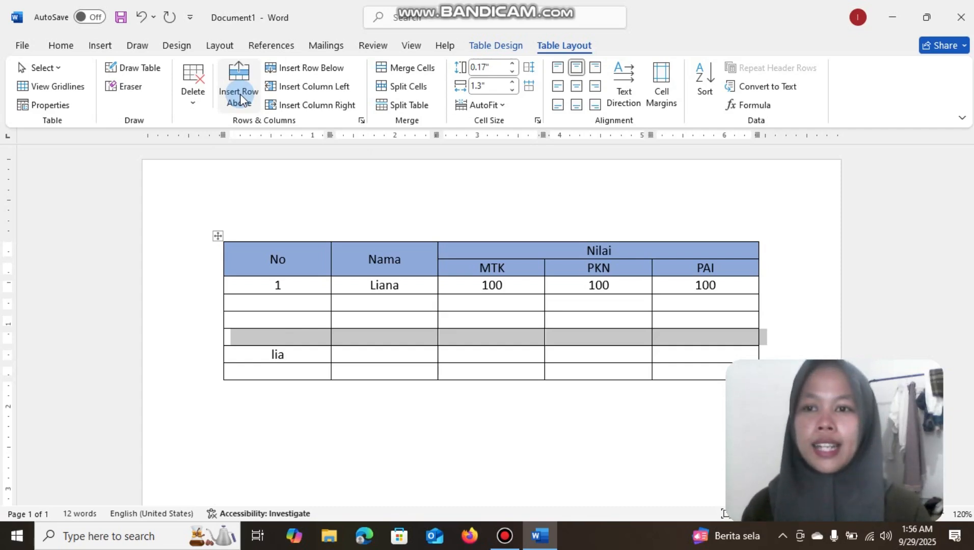
{"action": "left_click", "coordinate": [143, 17]}
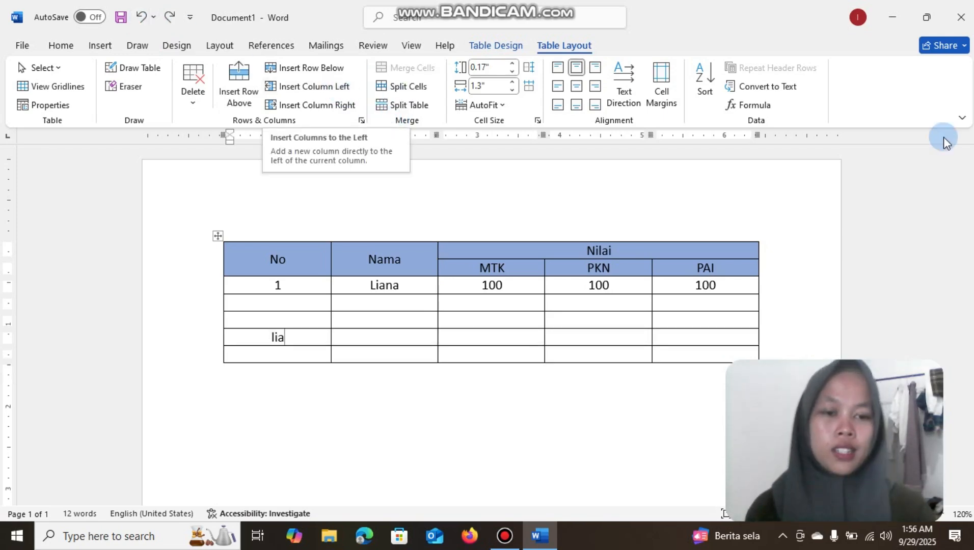
Delete the test text from the No cell of the third blank row
{"action": "left_click", "coordinate": [750, 288]}
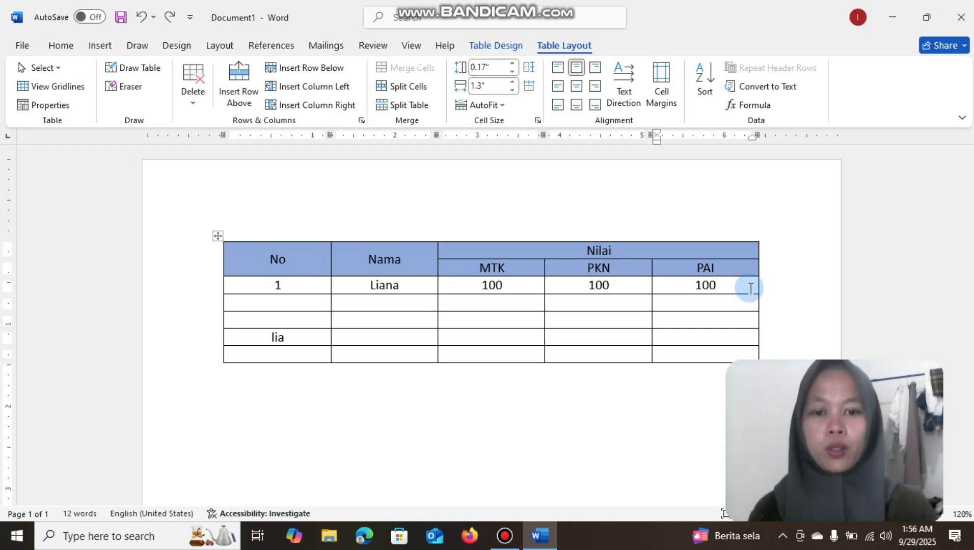
{"action": "left_click", "coordinate": [288, 338]}
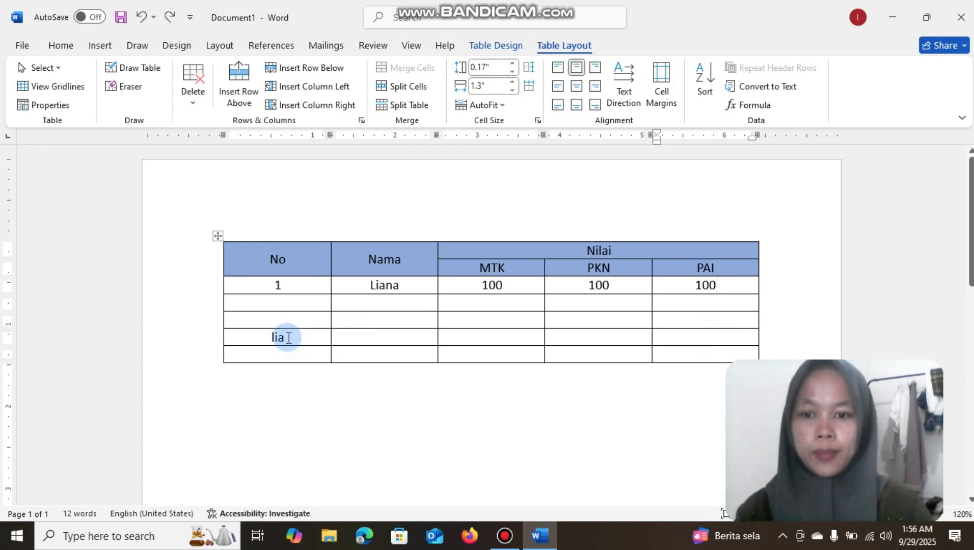
{"action": "key", "text": "BackSpace"}
{"action": "key", "text": "BackSpace"}
{"action": "key", "text": "BackSpace"}
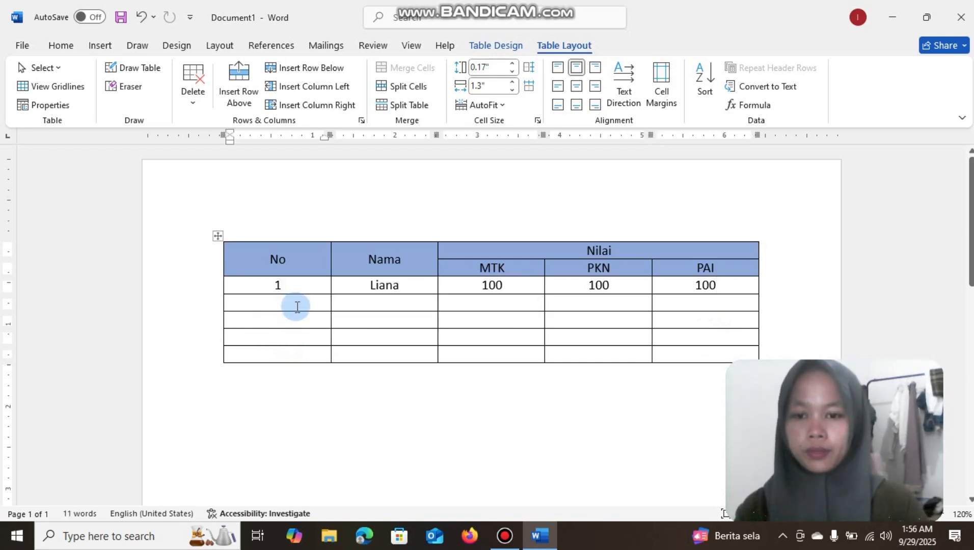
Number the blank rows 2, 3 and 4 in the No column and label the last row Total
{"action": "left_click", "coordinate": [297, 306]}
{"action": "type", "text": "2"}
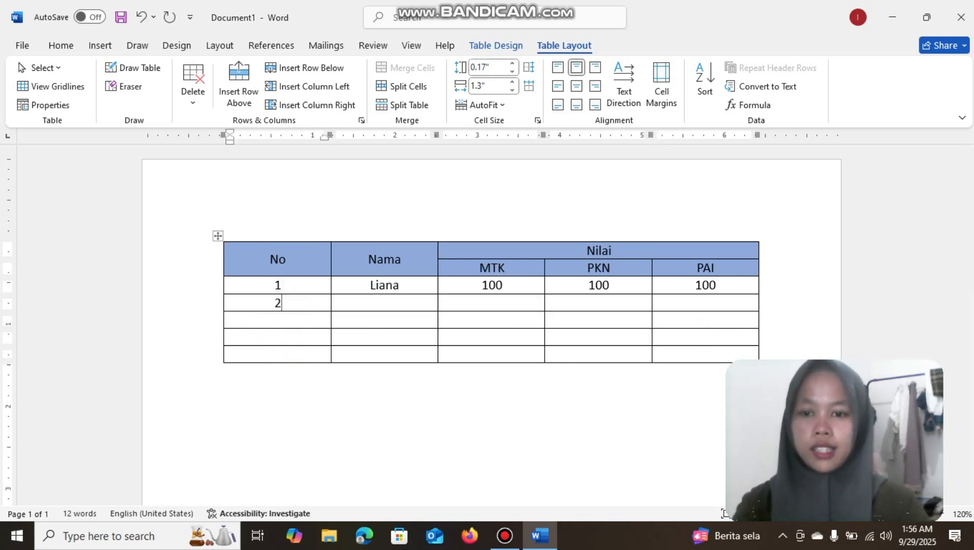
{"action": "left_click", "coordinate": [297, 320]}
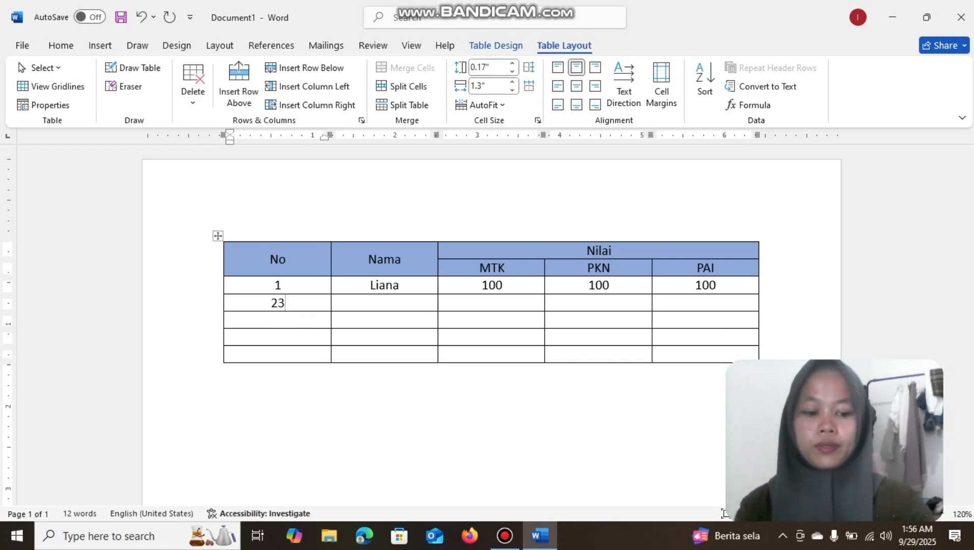
{"action": "type", "text": "3"}
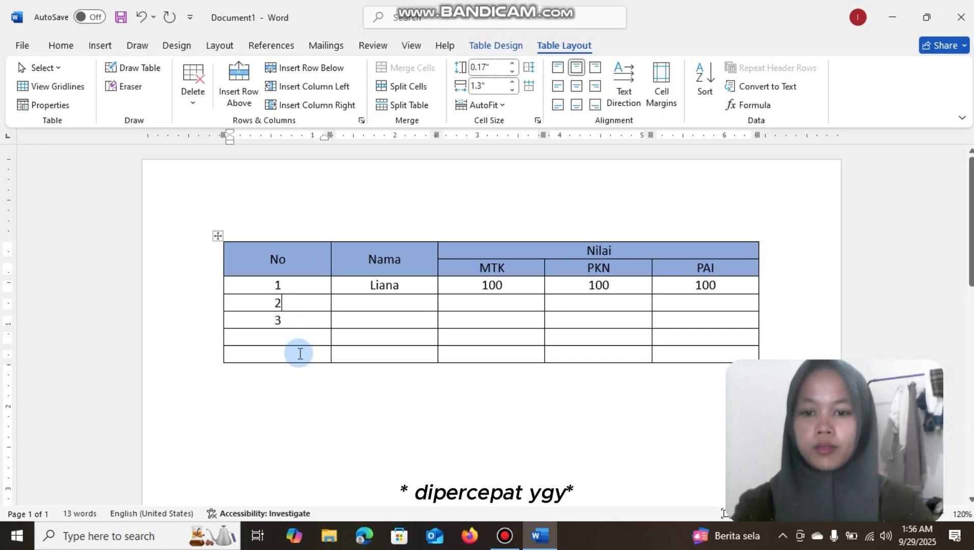
{"action": "left_click", "coordinate": [299, 339]}
{"action": "type", "text": "4Total"}
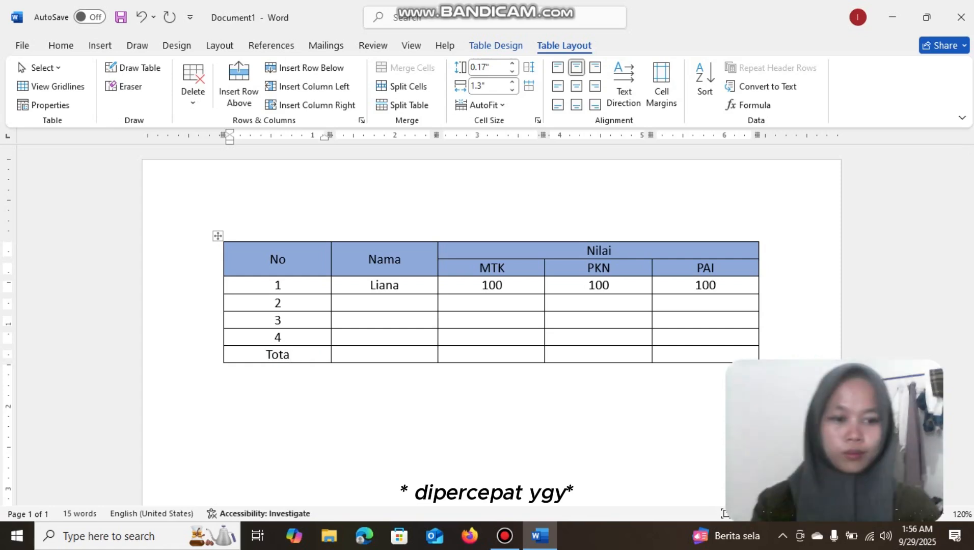
Enter the students' names in the Nama column for rows 2, 3 and 4
{"action": "right_click", "coordinate": [406, 305]}
{"action": "left_click", "coordinate": [407, 306]}
{"action": "type", "text": "Nabila"}
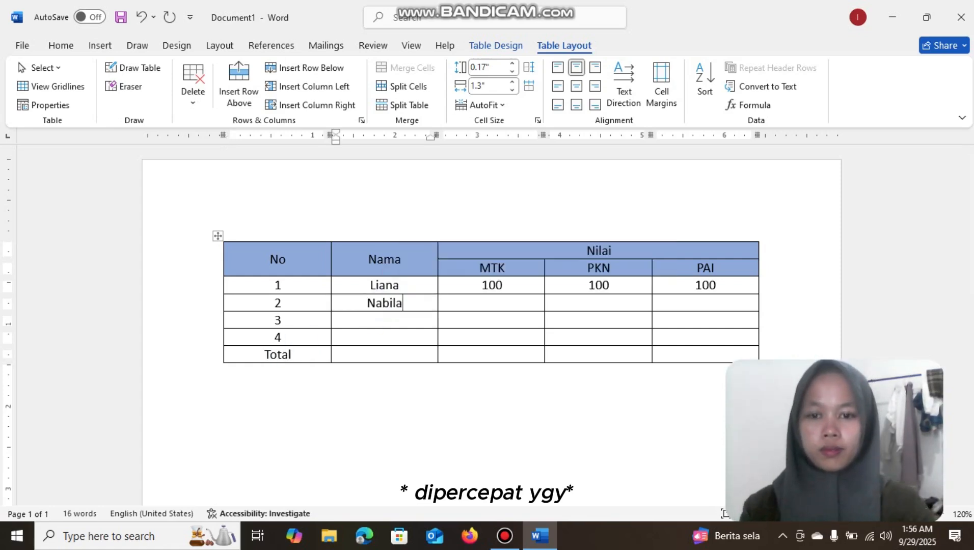
{"action": "left_click", "coordinate": [398, 319]}
{"action": "type", "text": "Novi"}
{"action": "left_click", "coordinate": [402, 338]}
{"action": "type", "text": "Julia"}
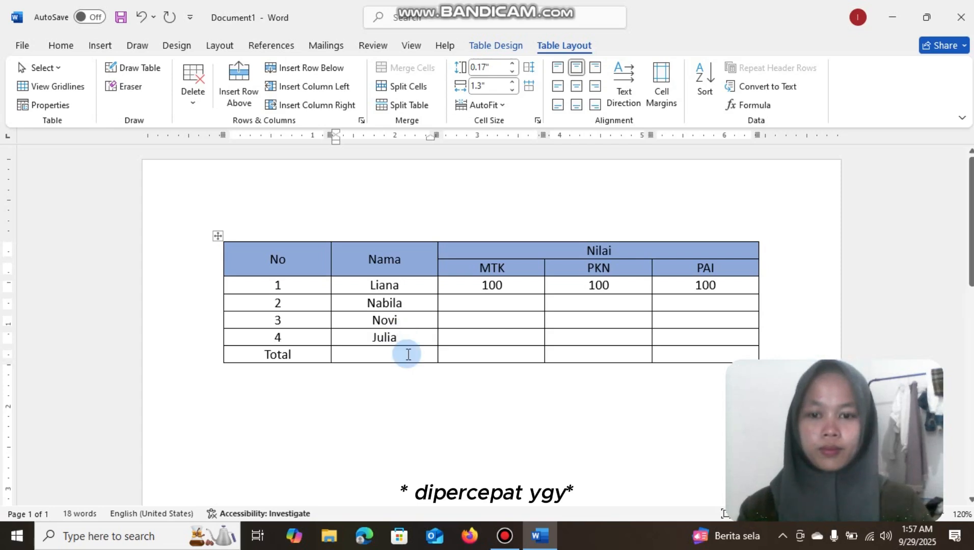
Copy the score 100 into the MTK, PKN and PAI cells of rows 2 to 4
{"action": "double_click", "coordinate": [492, 285]}
{"action": "key", "text": "ctrl+c"}
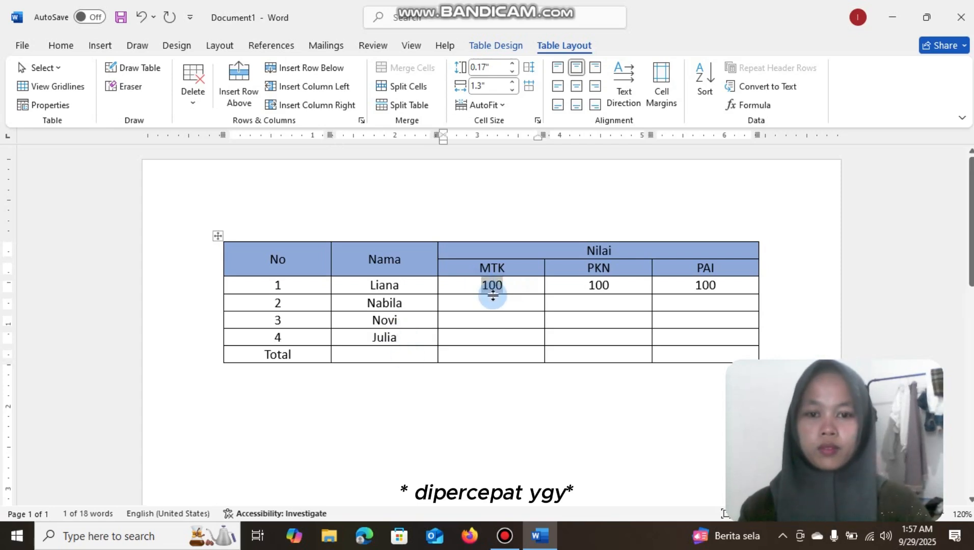
{"action": "left_click_drag", "start_coordinate": [491, 302], "coordinate": [679, 341]}
{"action": "key", "text": "ctrl+v"}
{"action": "left_click", "coordinate": [796, 299]}
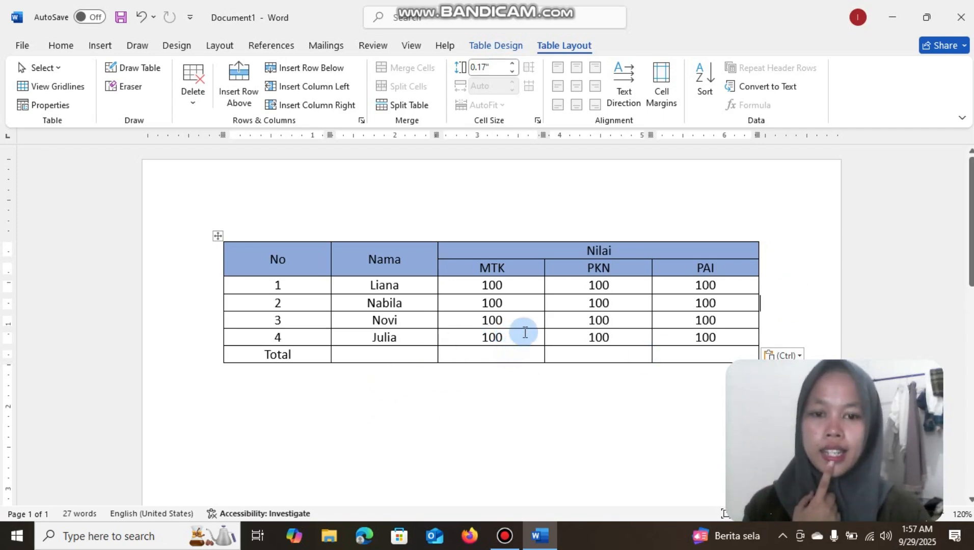
Calculate the MTK total in the Total row with the formula =SUM(ABOVE)
{"action": "left_click_drag", "start_coordinate": [525, 332], "coordinate": [487, 287]}
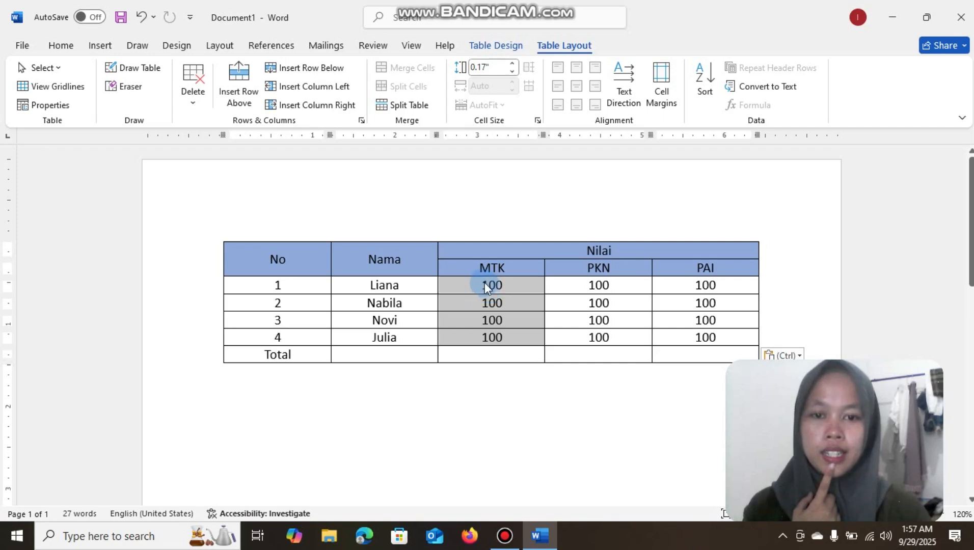
{"action": "left_click", "coordinate": [478, 356]}
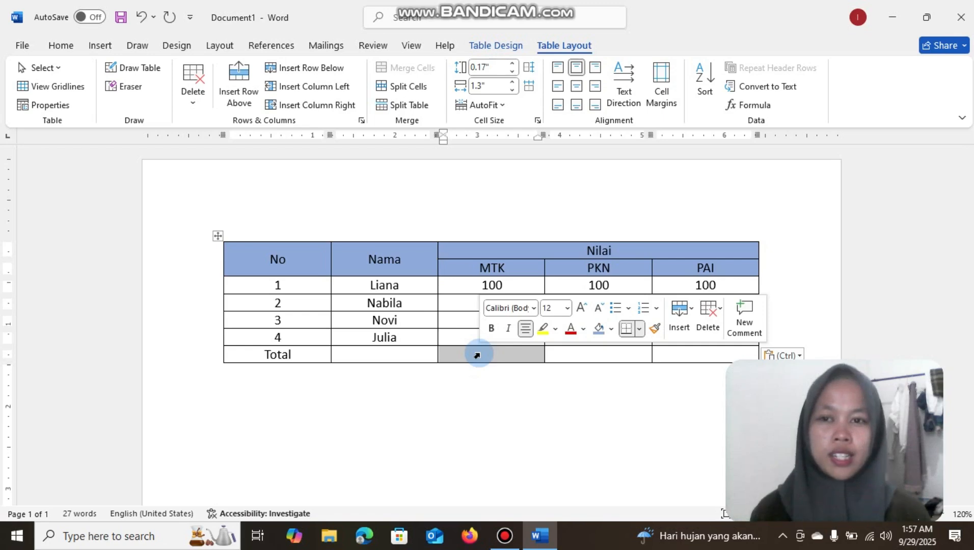
{"action": "left_click", "coordinate": [725, 191]}
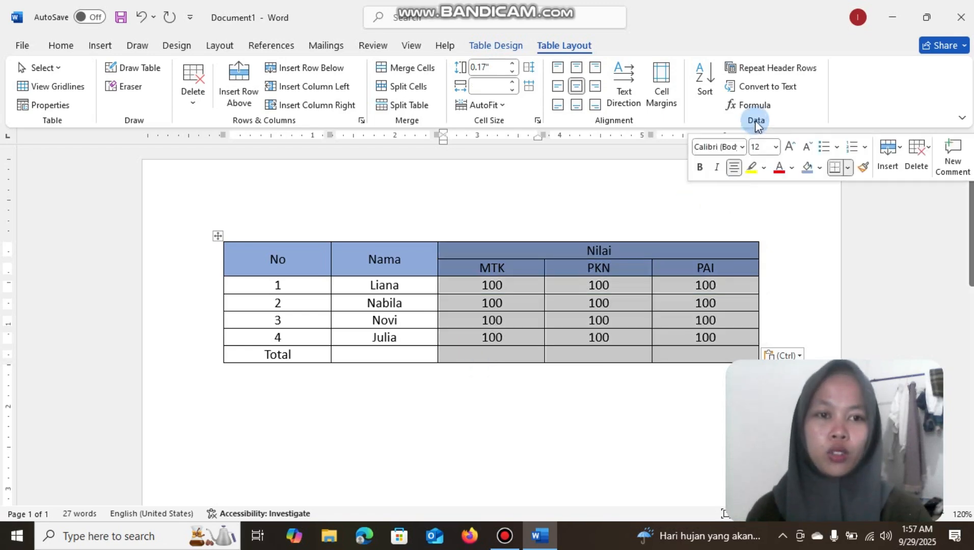
{"action": "left_click", "coordinate": [486, 356]}
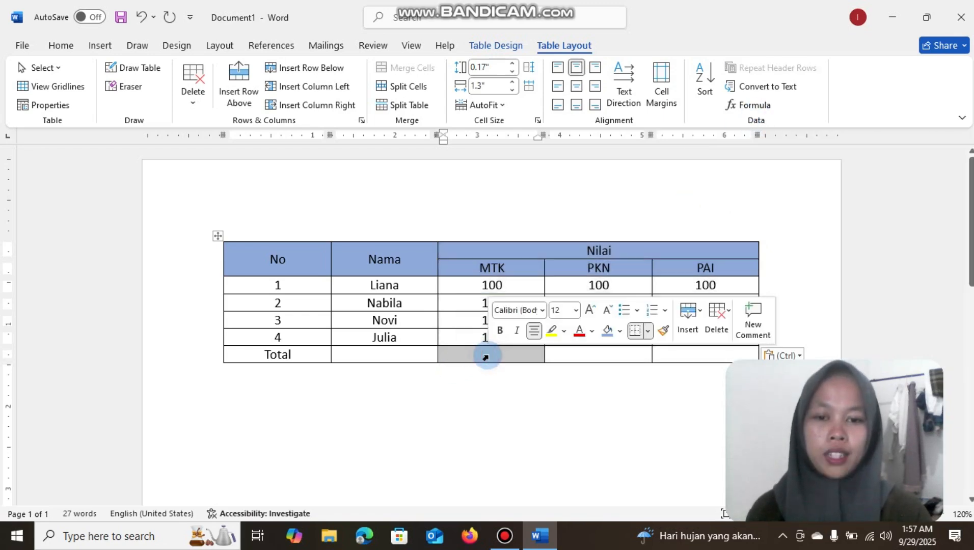
{"action": "left_click", "coordinate": [510, 374]}
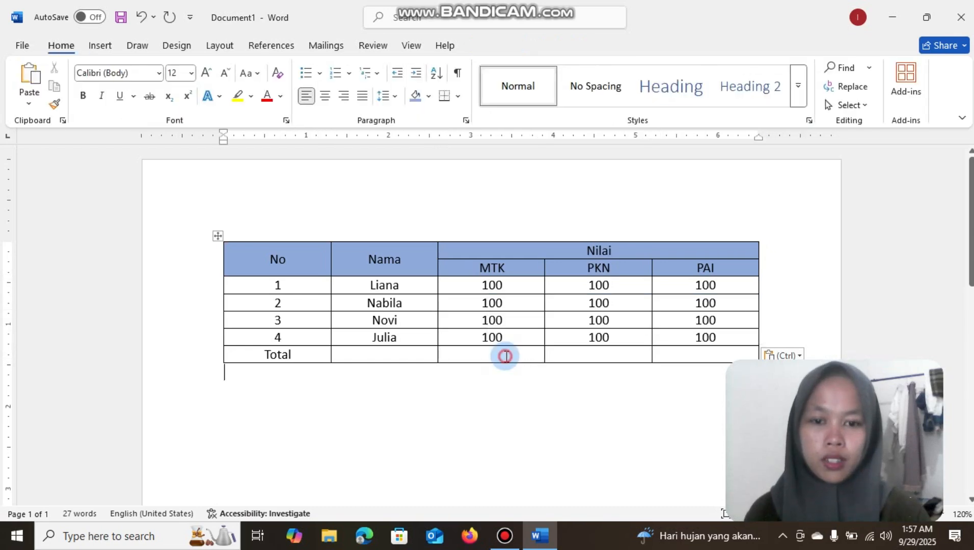
{"action": "left_click", "coordinate": [505, 356]}
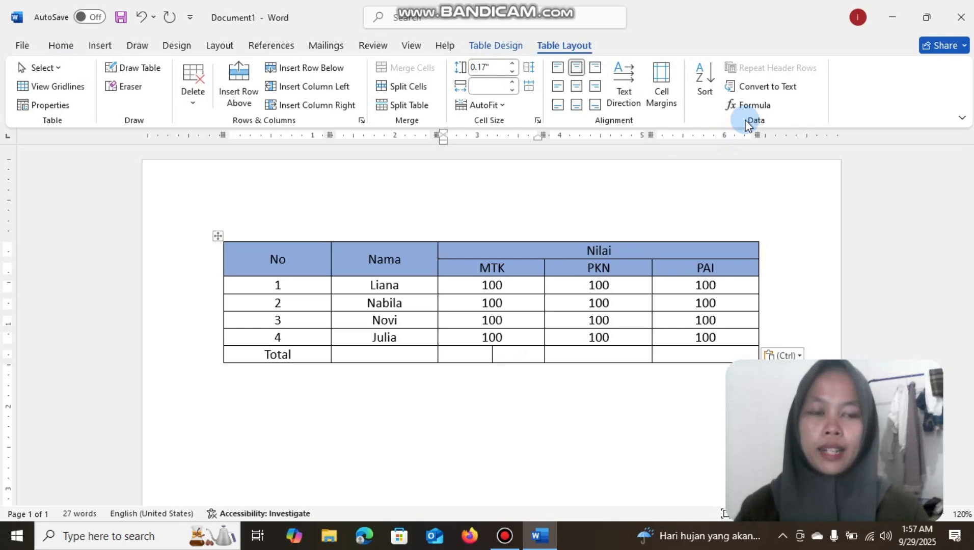
{"action": "left_click", "coordinate": [753, 108]}
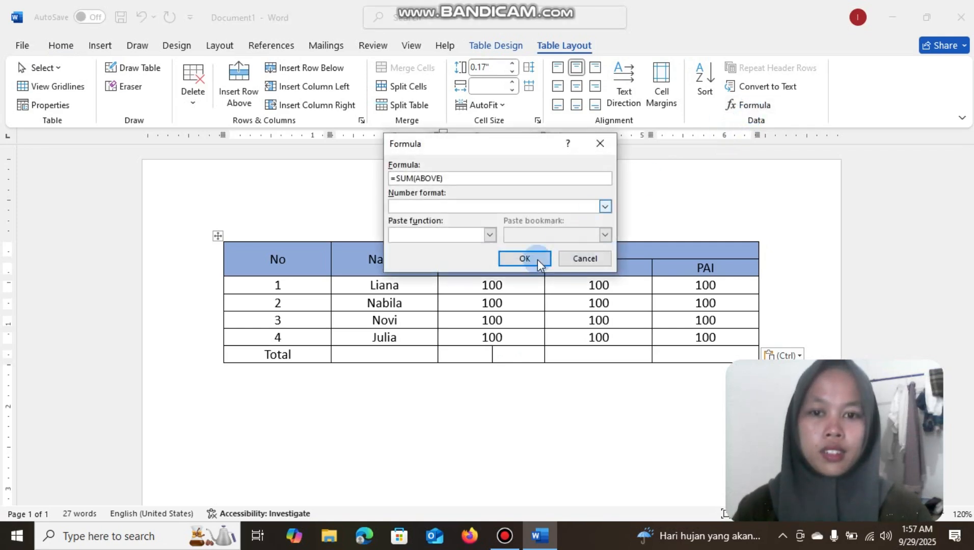
{"action": "left_click", "coordinate": [473, 199]}
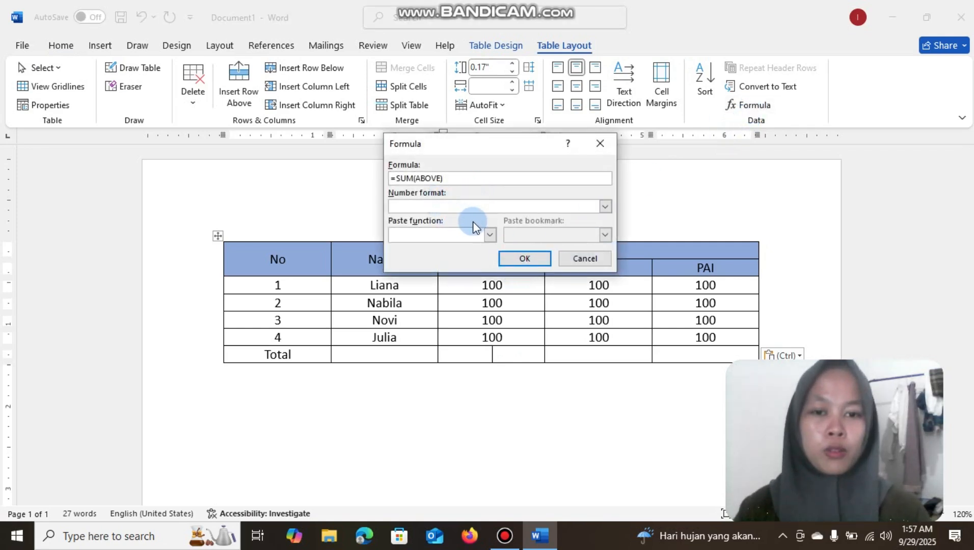
{"action": "left_click", "coordinate": [525, 259]}
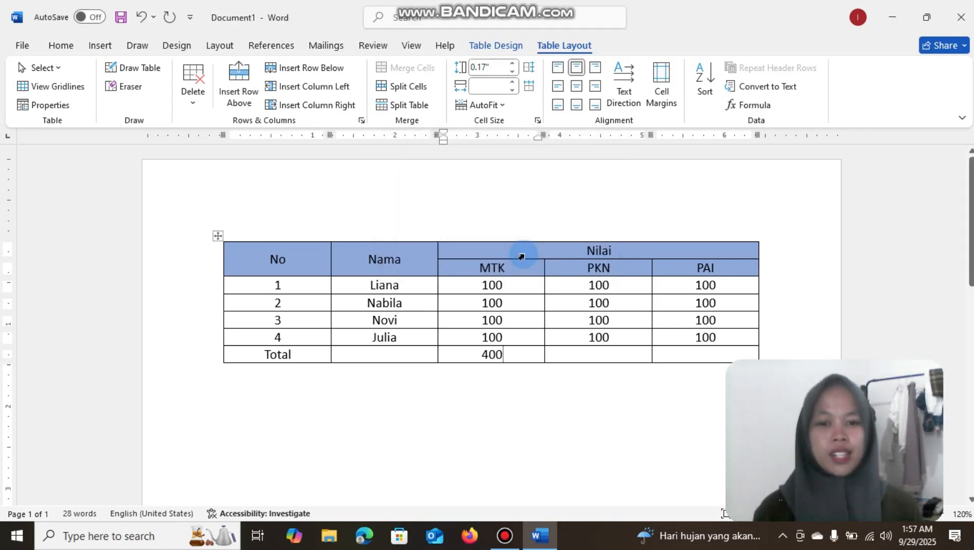
Calculate the PKN total in the Total row with the formula =SUM(ABOVE)
{"action": "left_click", "coordinate": [616, 354]}
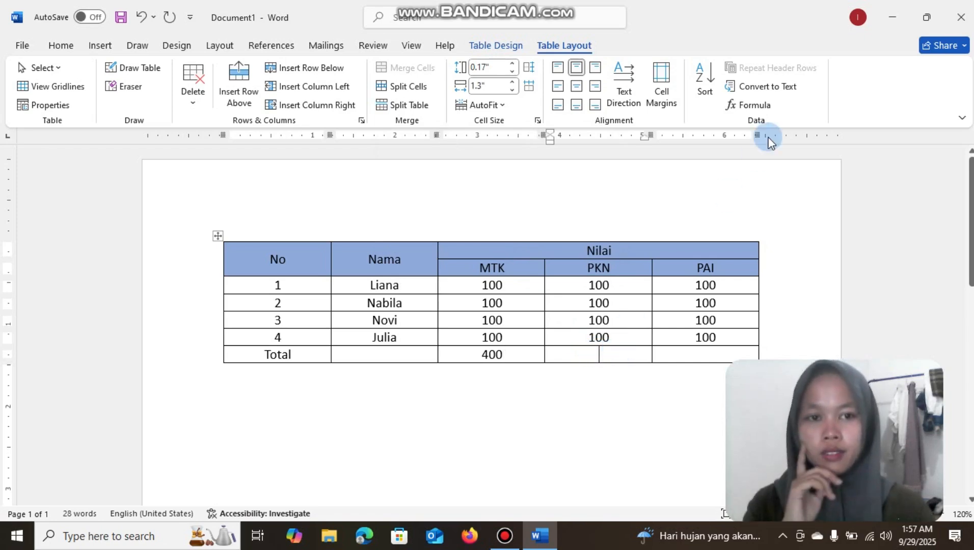
{"action": "left_click", "coordinate": [756, 105]}
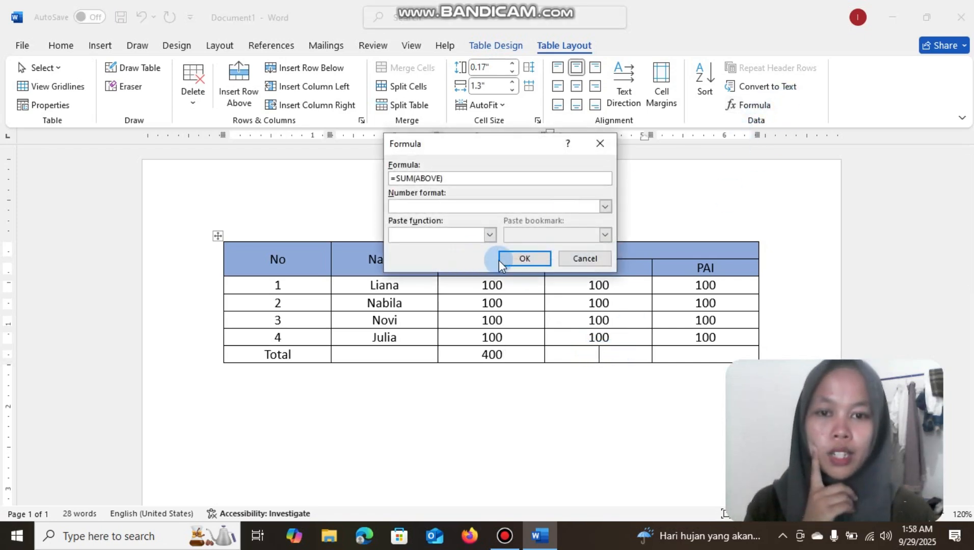
{"action": "left_click", "coordinate": [517, 257]}
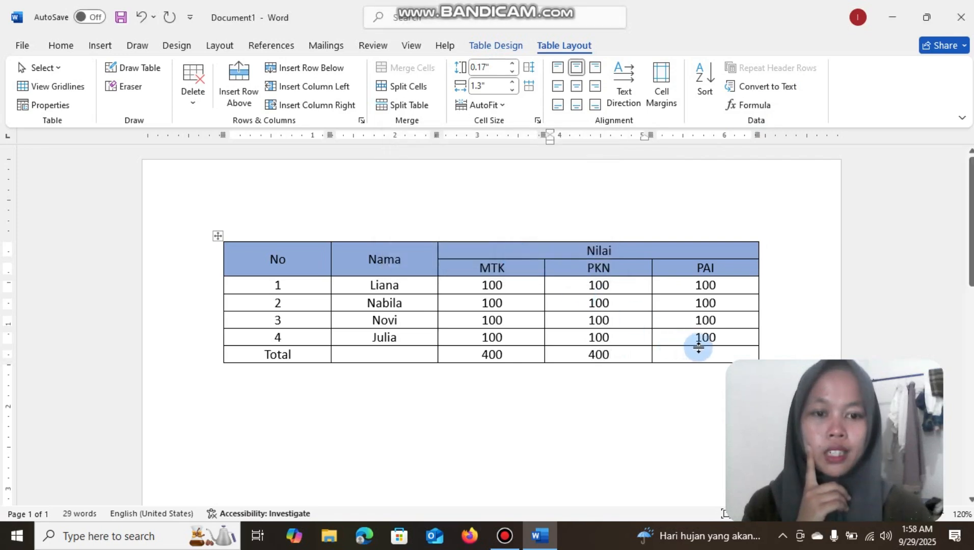
Change the fourth student's PAI score to 90 and calculate the PAI total in the Total row with =SUM(ABOVE)
{"action": "left_click", "coordinate": [719, 338]}
{"action": "key", "text": "BackSpace"}
{"action": "key", "text": "BackSpace"}
{"action": "key", "text": "BackSpace"}
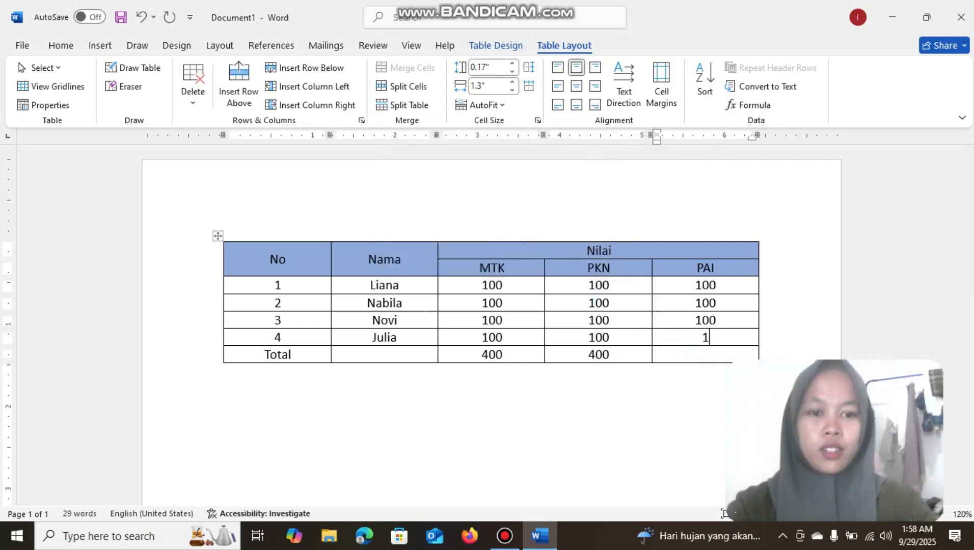
{"action": "type", "text": "90"}
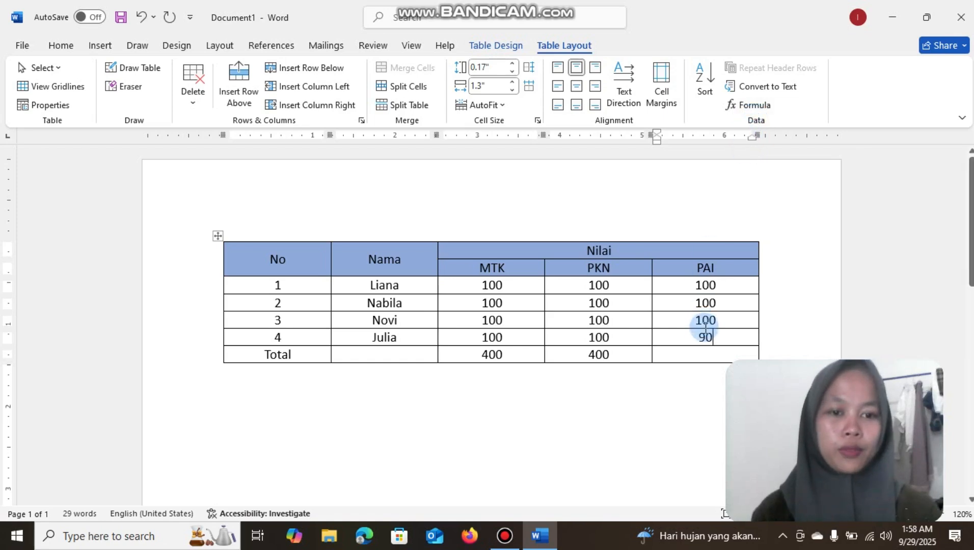
{"action": "left_click", "coordinate": [749, 105]}
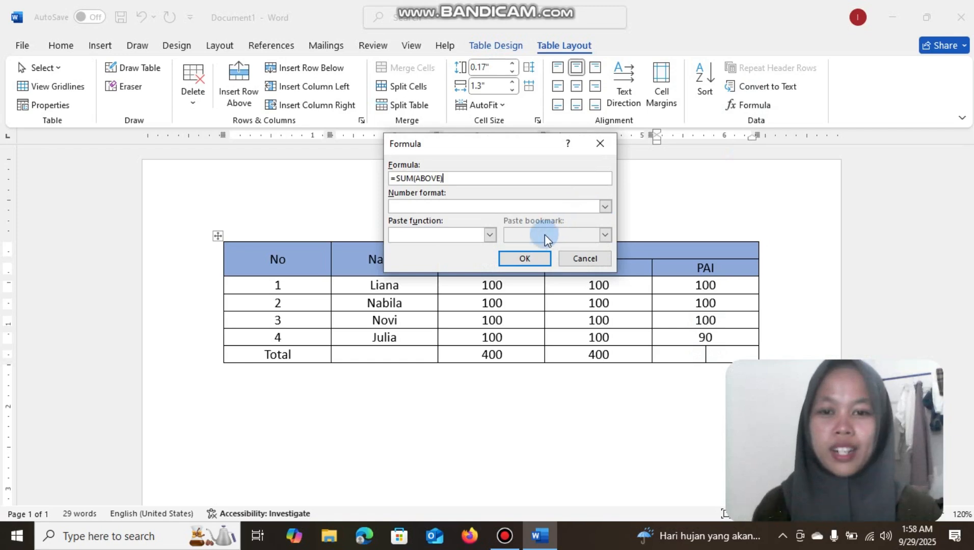
{"action": "left_click", "coordinate": [524, 258]}
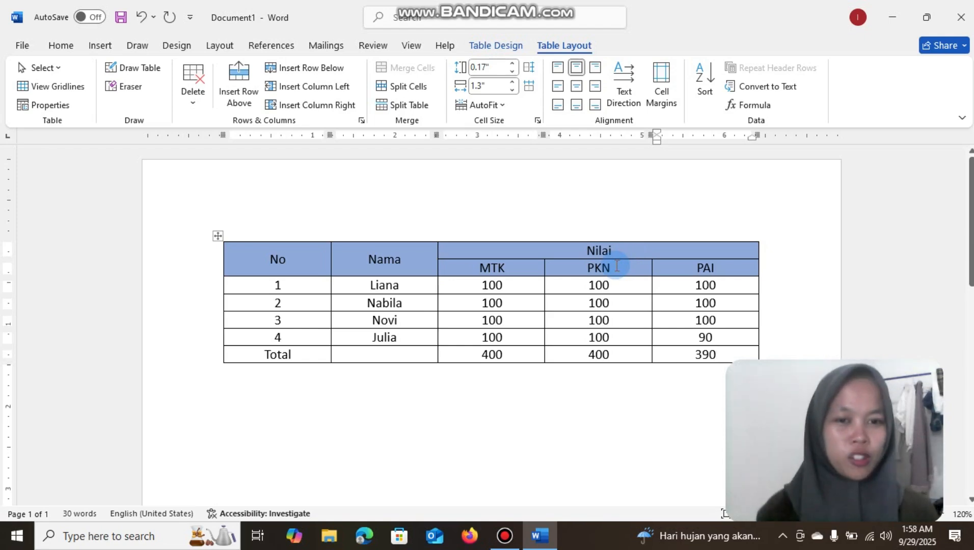
Split the merged Nilai heading cell into 2 columns and 1 row
{"action": "left_click", "coordinate": [653, 250]}
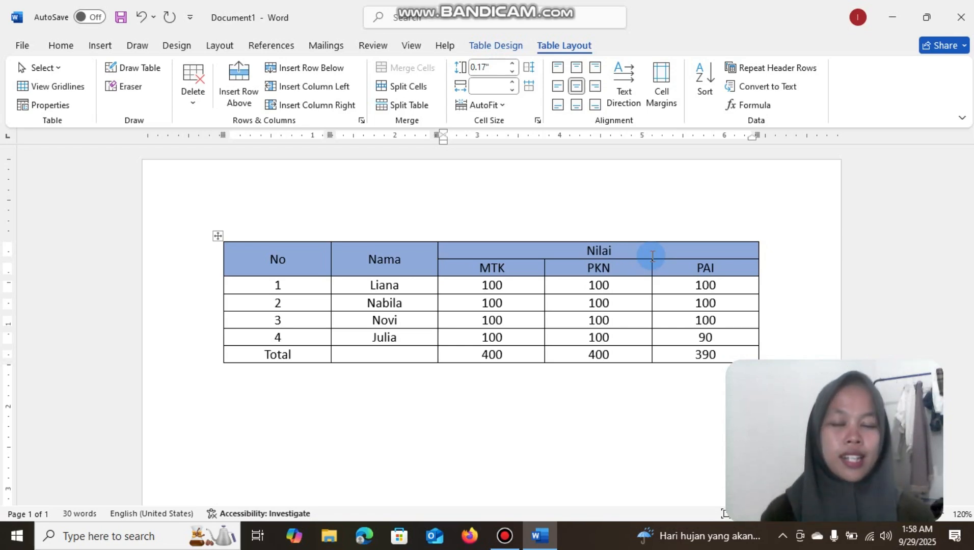
{"action": "left_click", "coordinate": [415, 87]}
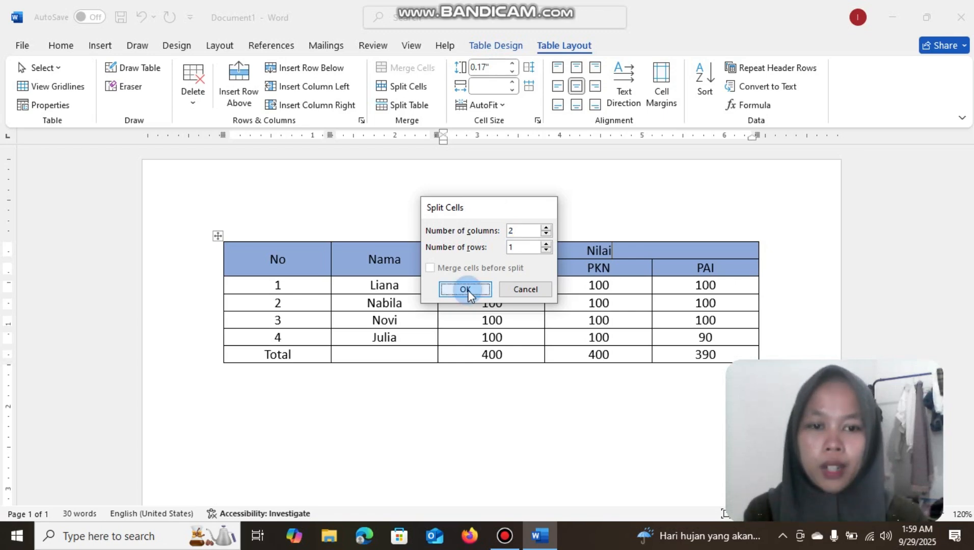
{"action": "left_click", "coordinate": [466, 289]}
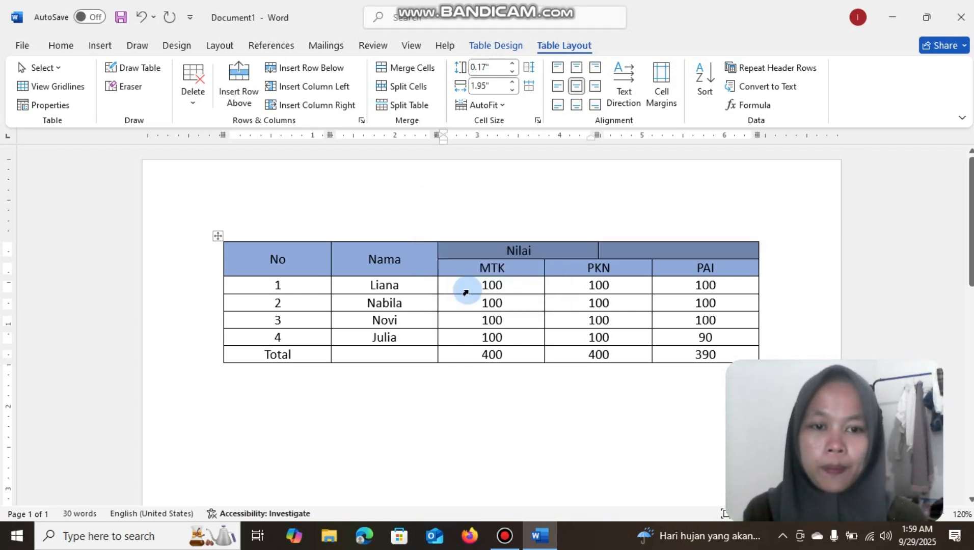
Move the divider between the two split heading cells to line up with the border between PKN and PAI
{"action": "left_click", "coordinate": [615, 226]}
{"action": "left_click", "coordinate": [598, 249]}
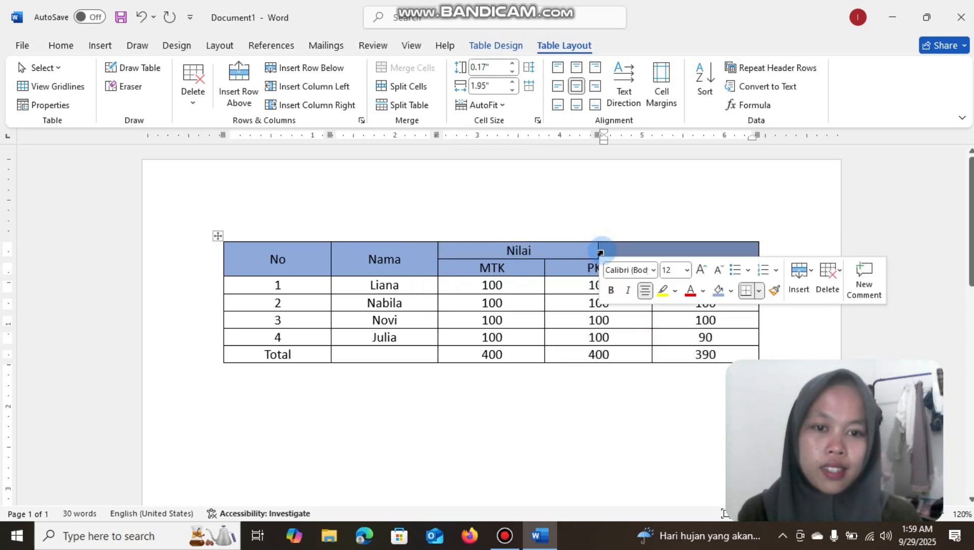
{"action": "left_click_drag", "start_coordinate": [598, 249], "coordinate": [652, 248]}
{"action": "left_click", "coordinate": [655, 248]}
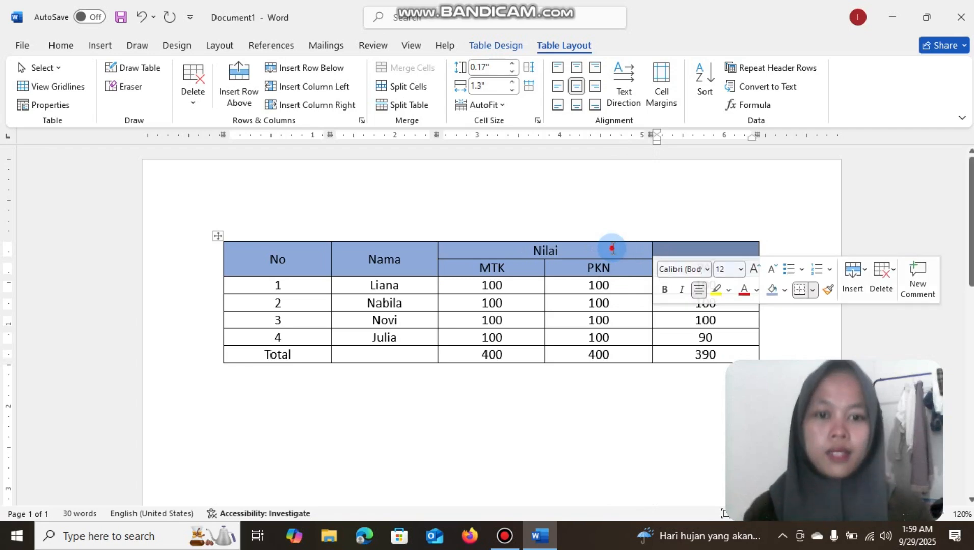
Extend the Nilai heading to "Nilai Prioritas" and enter "Opsional" in the empty heading cell above PAI
{"action": "left_click", "coordinate": [612, 247]}
{"action": "type", "text": "Pri"}
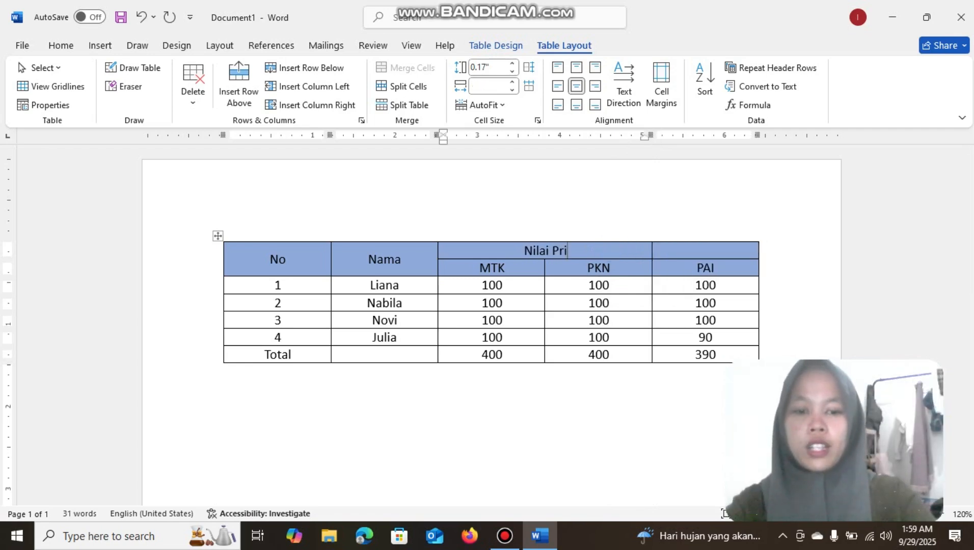
{"action": "type", "text": "oritas"}
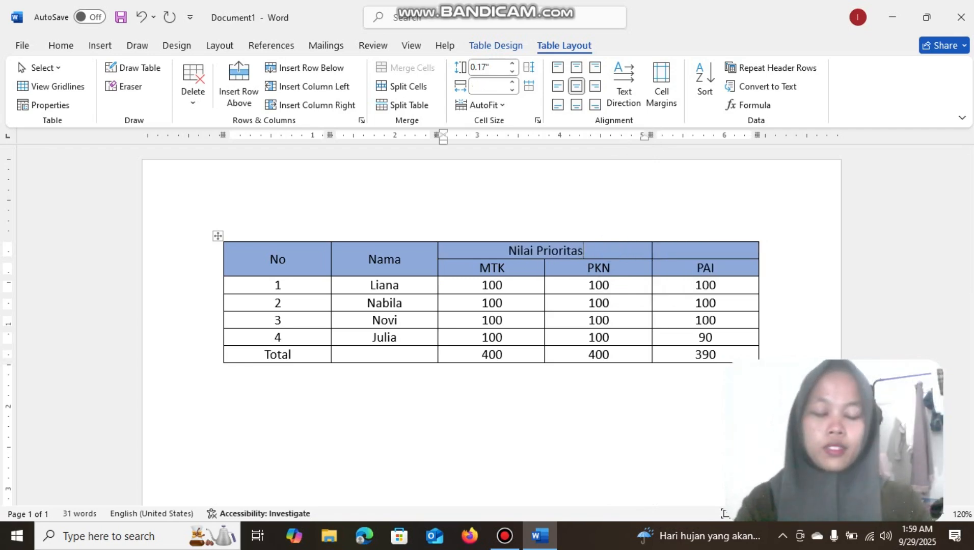
{"action": "left_click", "coordinate": [727, 250]}
{"action": "type", "text": "O"}
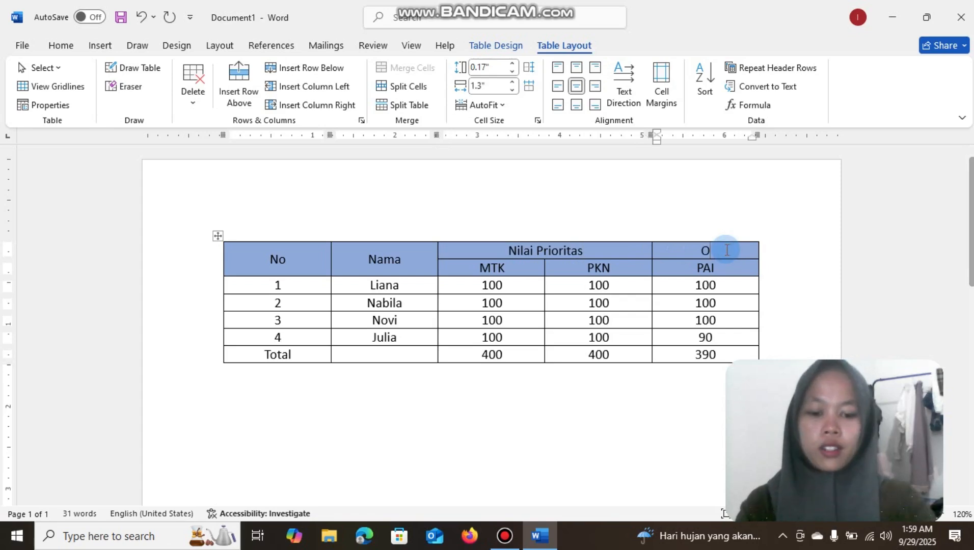
{"action": "type", "text": "psional"}
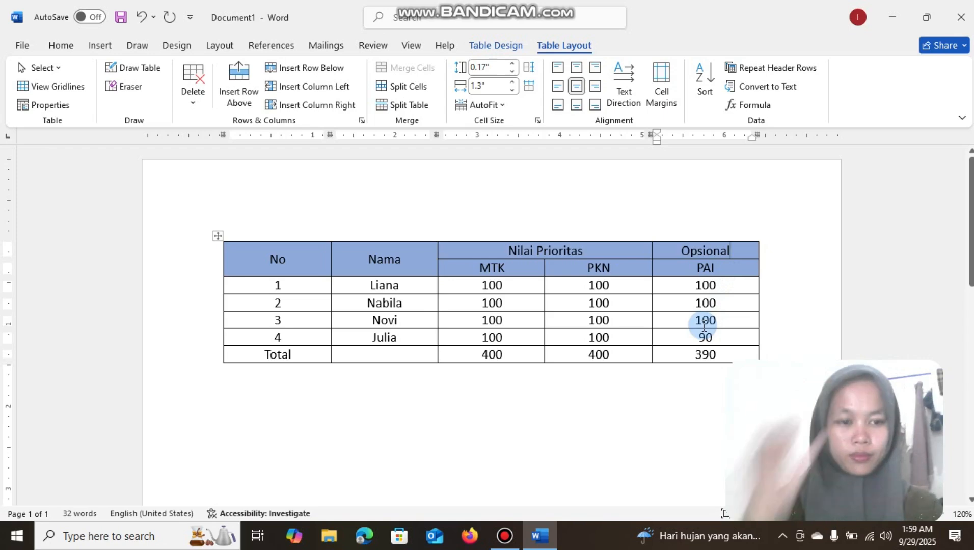
Insert a Clustered Column chart below the table
{"action": "left_click", "coordinate": [640, 424]}
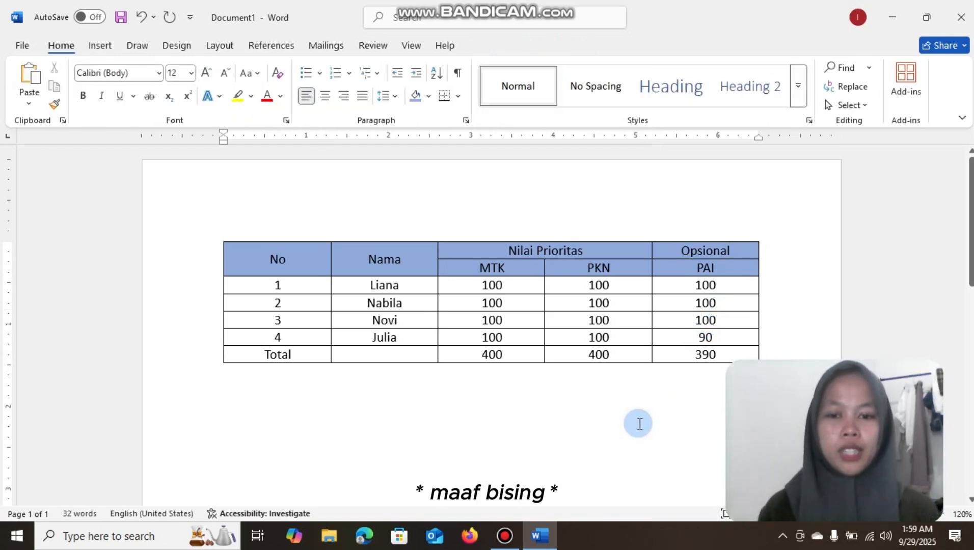
{"action": "scroll", "coordinate": [640, 424], "scroll_direction": "down", "scroll_amount": 2}
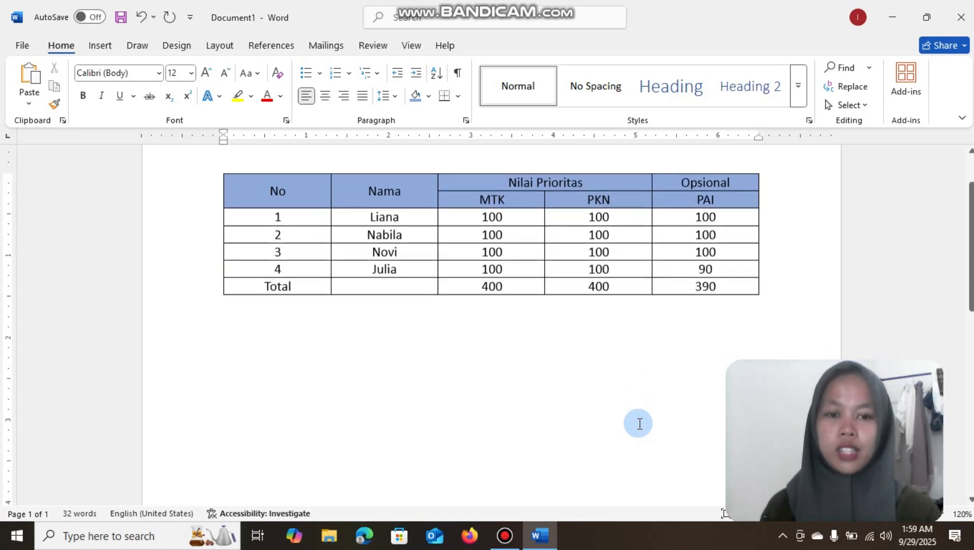
{"action": "scroll", "coordinate": [640, 424], "scroll_direction": "up", "scroll_amount": 2}
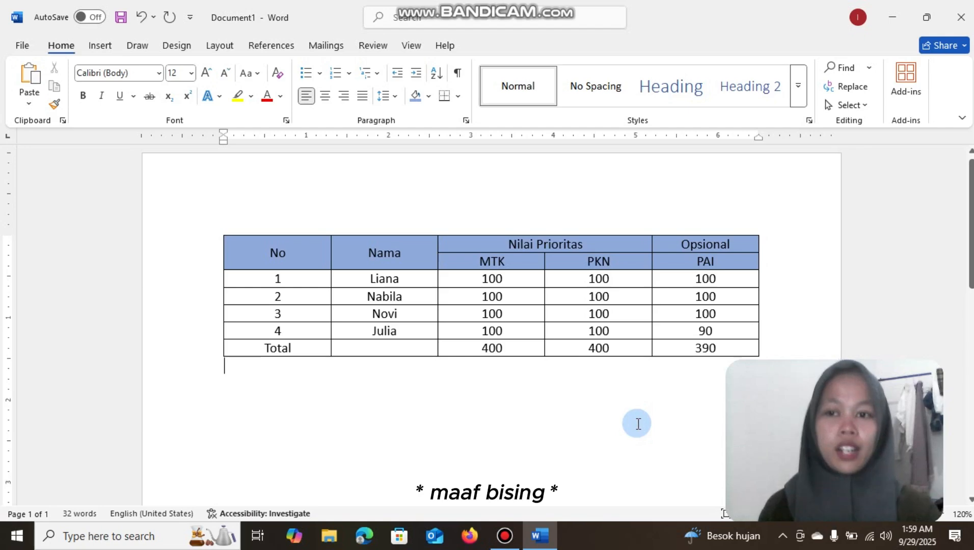
{"action": "left_click", "coordinate": [100, 45]}
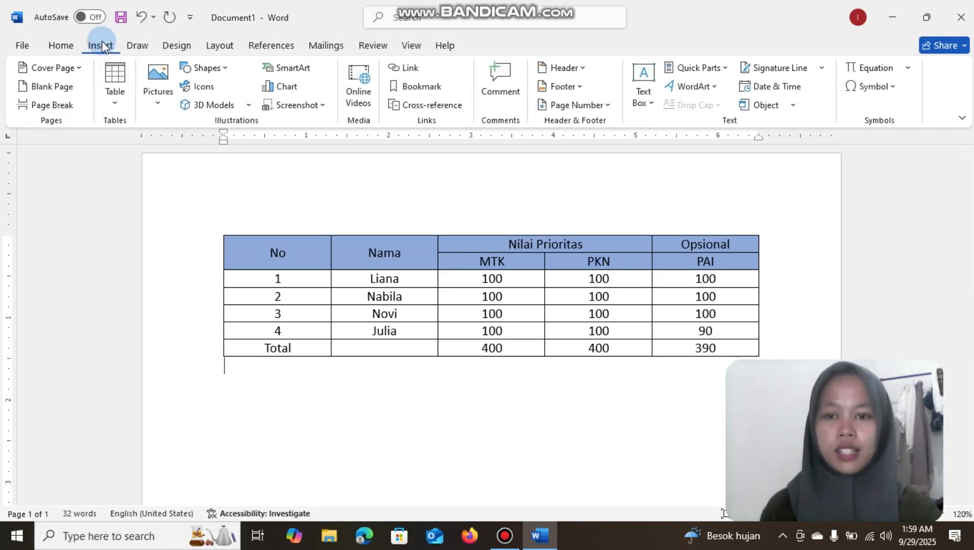
{"action": "left_click", "coordinate": [283, 88]}
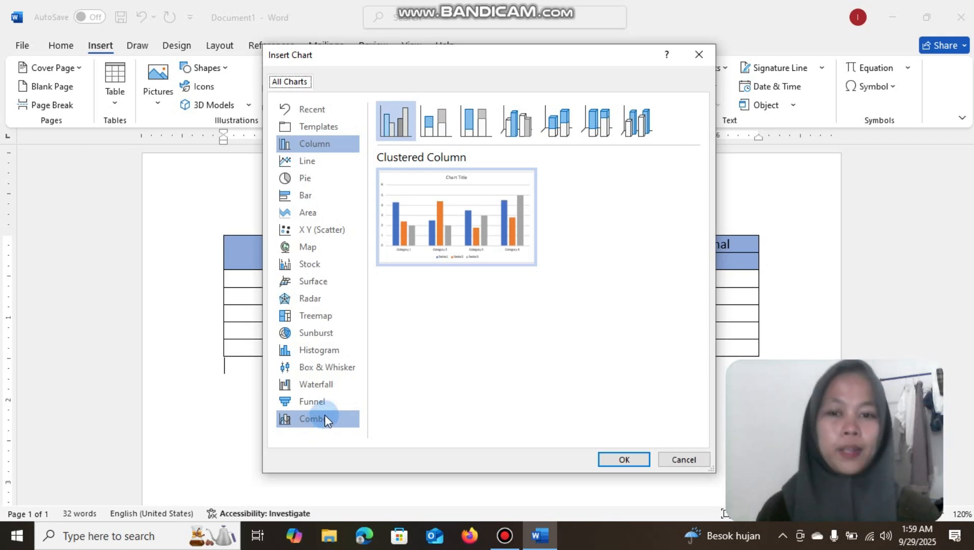
{"action": "left_click", "coordinate": [619, 461]}
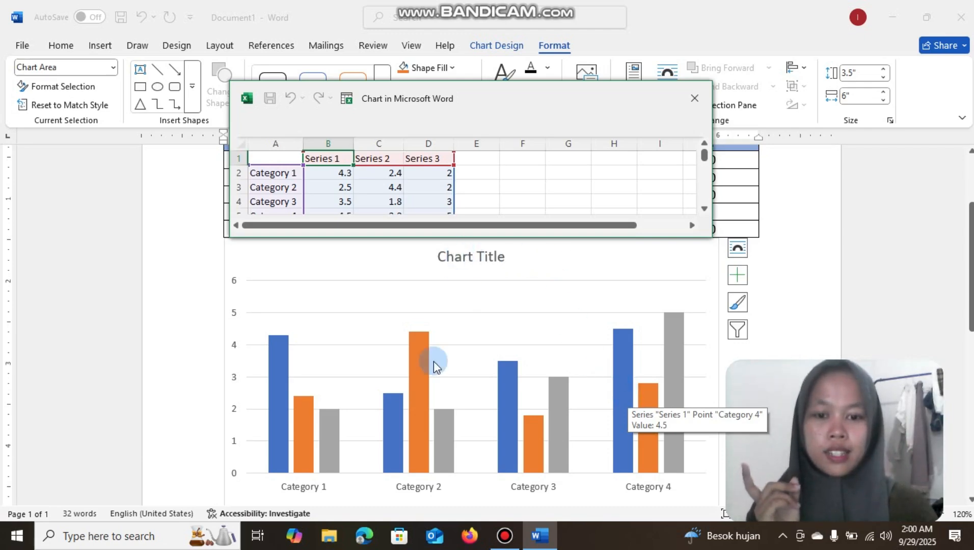
Rename the Series 1 header in the chart's data sheet as Baju
{"action": "double_click", "coordinate": [341, 158]}
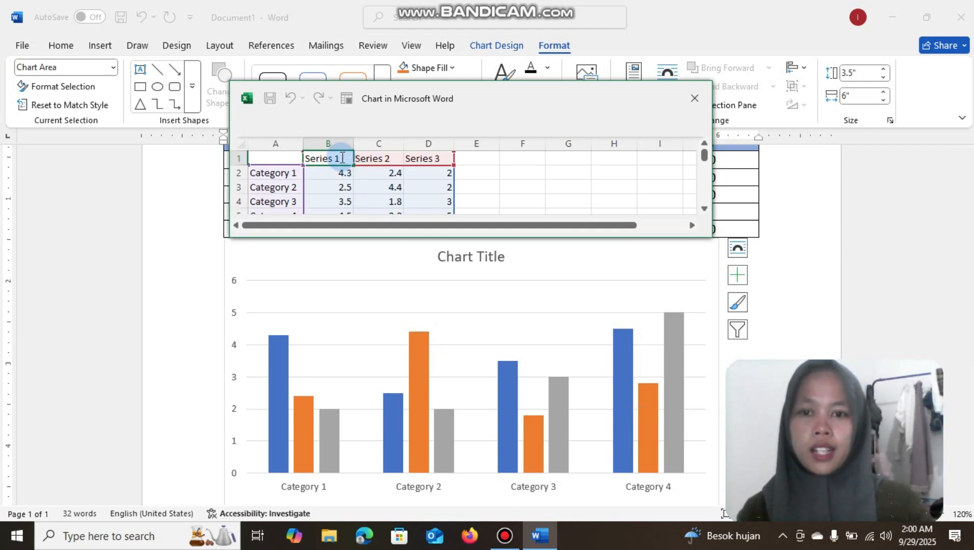
{"action": "key", "text": "BackSpace"}
{"action": "key", "text": "BackSpace"}
{"action": "key", "text": "BackSpace"}
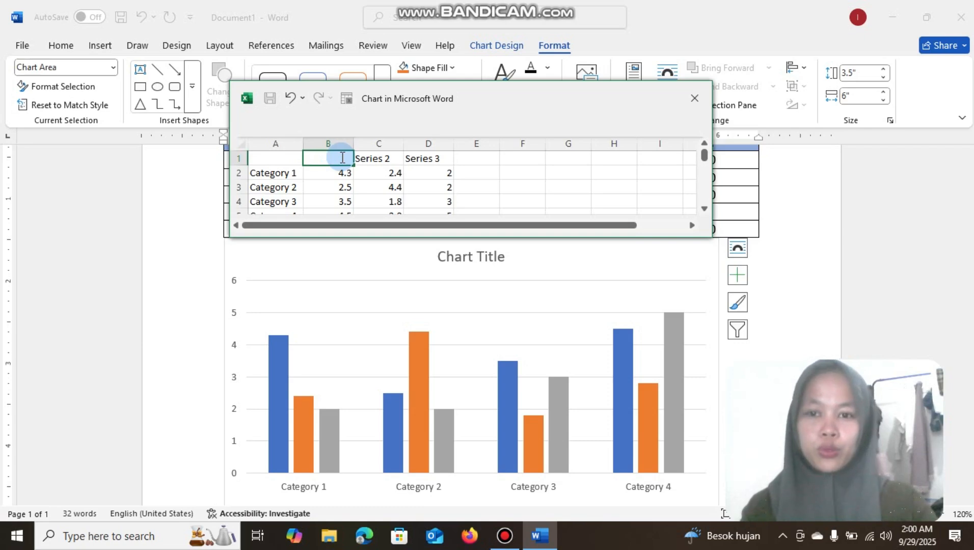
{"action": "type", "text": "Baju"}
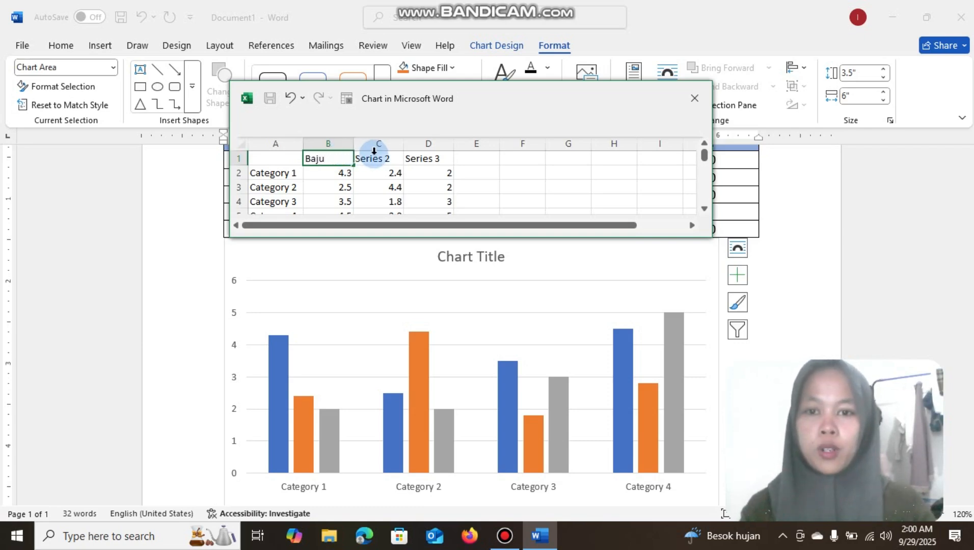
Rename the Series 2 header in the chart's data sheet as Celana
{"action": "left_click", "coordinate": [378, 159]}
{"action": "double_click", "coordinate": [379, 159]}
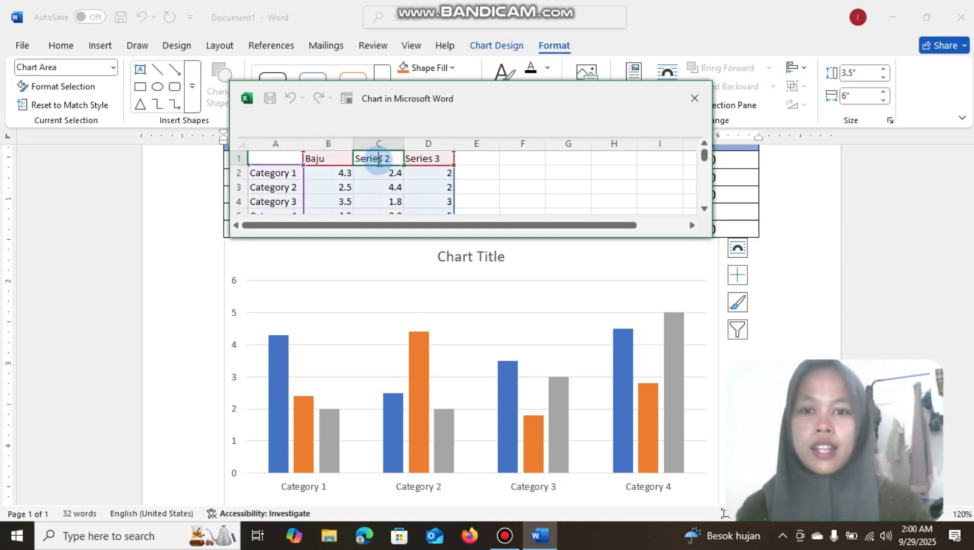
{"action": "key", "text": "BackSpace"}
{"action": "key", "text": "BackSpace"}
{"action": "key", "text": "BackSpace"}
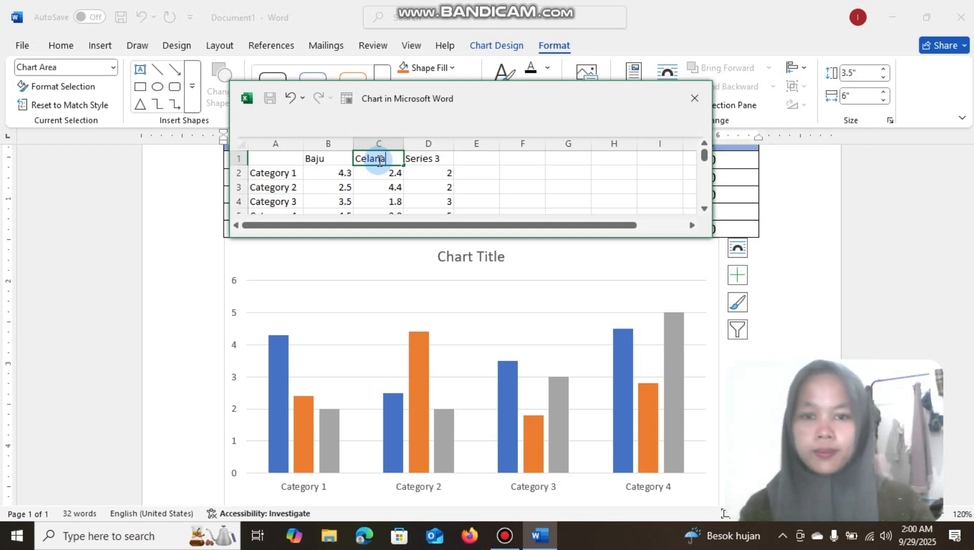
Rename the Series 3 header in the chart's data sheet as Rok
{"action": "left_click", "coordinate": [428, 161]}
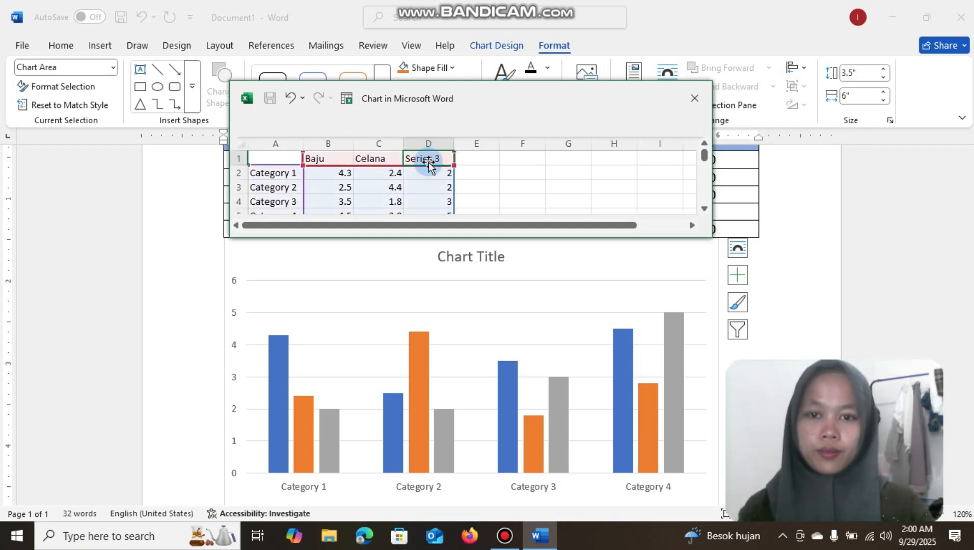
{"action": "double_click", "coordinate": [440, 158]}
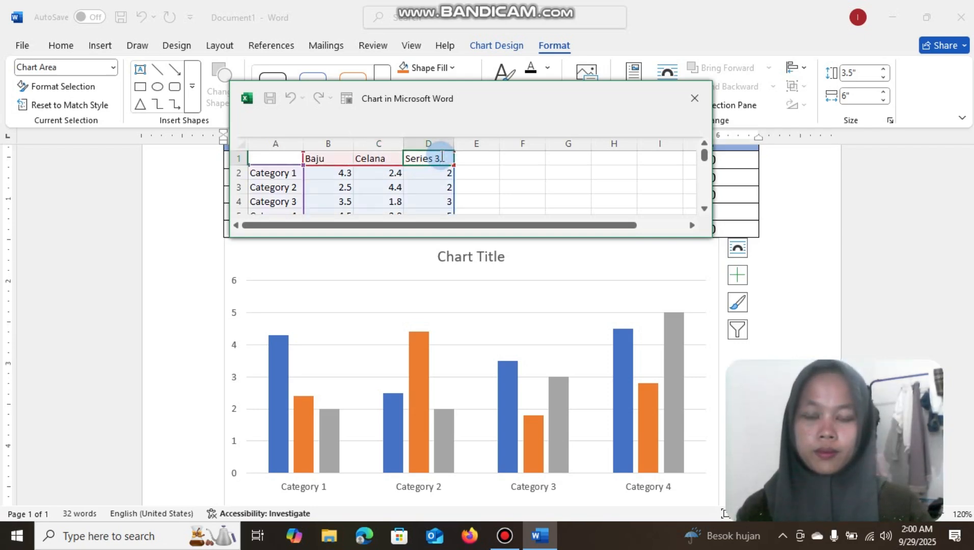
{"action": "key", "text": "BackSpace"}
{"action": "key", "text": "BackSpace"}
{"action": "key", "text": "BackSpace"}
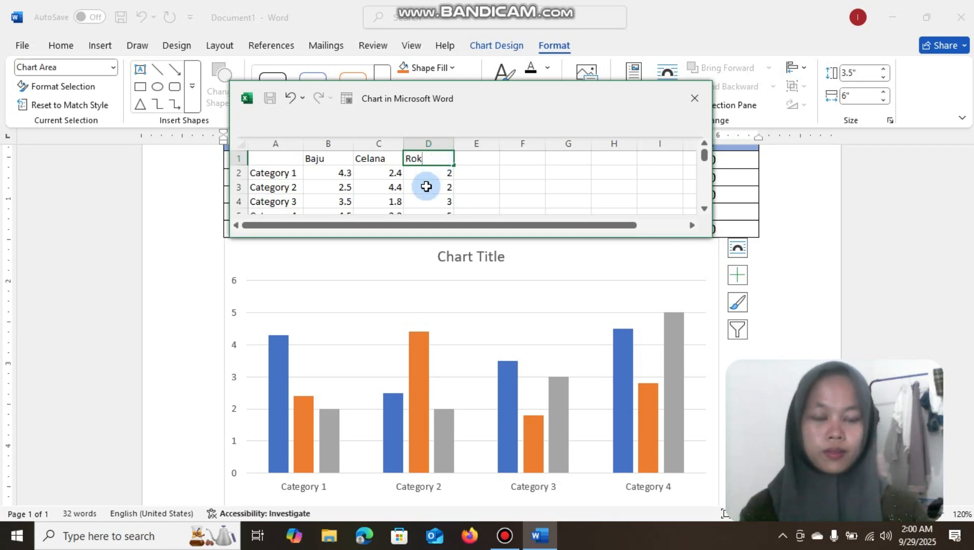
Replace the Category 4 label in the chart's data sheet with 2025
{"action": "left_click", "coordinate": [296, 177]}
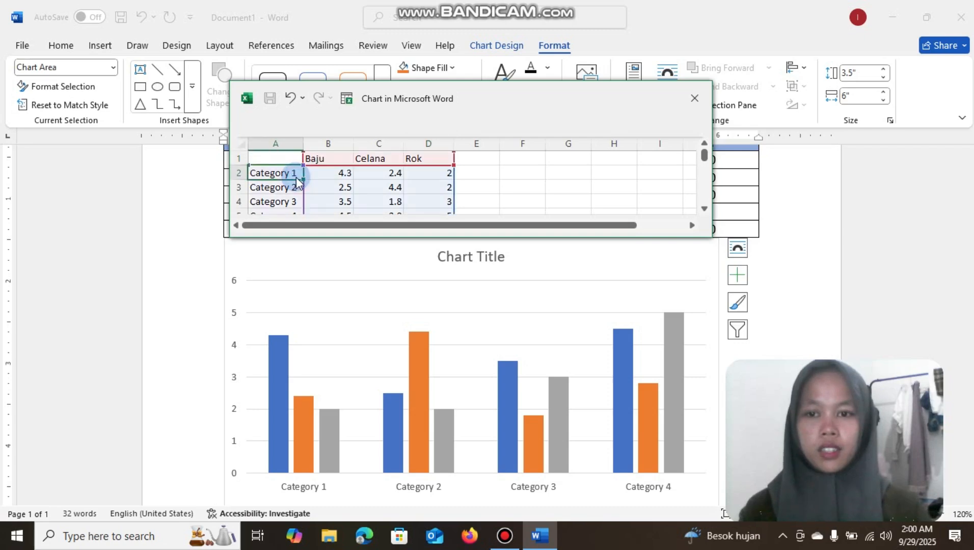
{"action": "double_click", "coordinate": [296, 178]}
{"action": "double_click", "coordinate": [292, 186]}
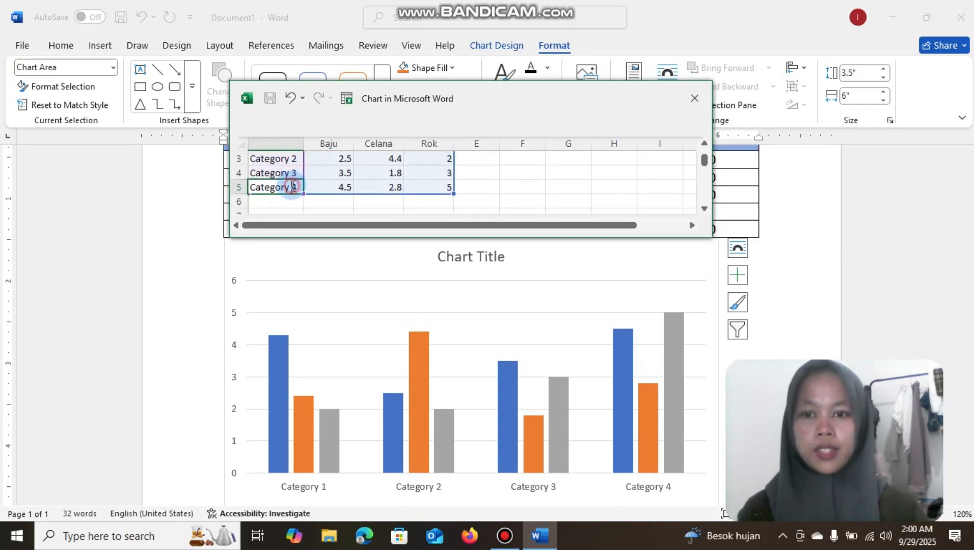
{"action": "key", "text": "BackSpace"}
{"action": "key", "text": "BackSpace"}
{"action": "key", "text": "BackSpace"}
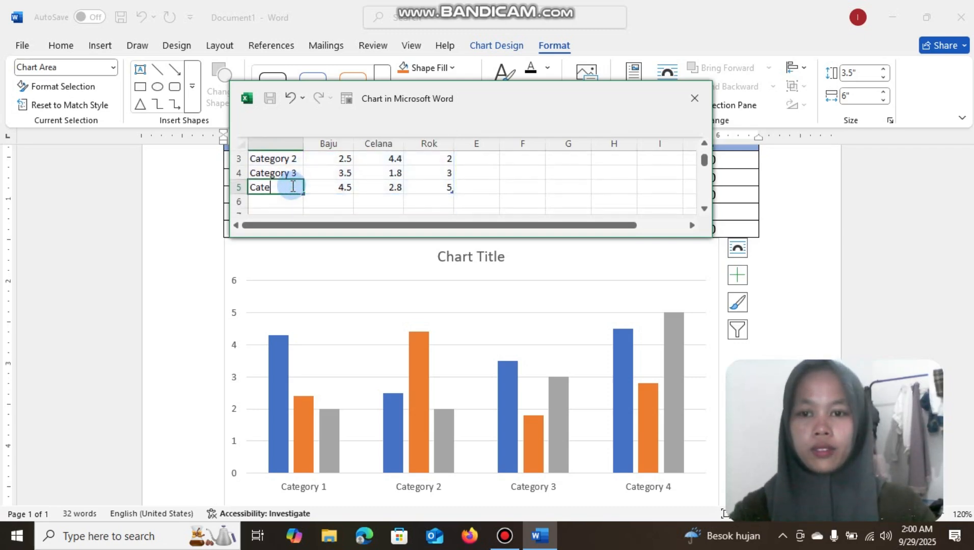
{"action": "key", "text": "BackSpace"}
{"action": "key", "text": "BackSpace"}
{"action": "key", "text": "BackSpace"}
{"action": "key", "text": "BackSpace"}
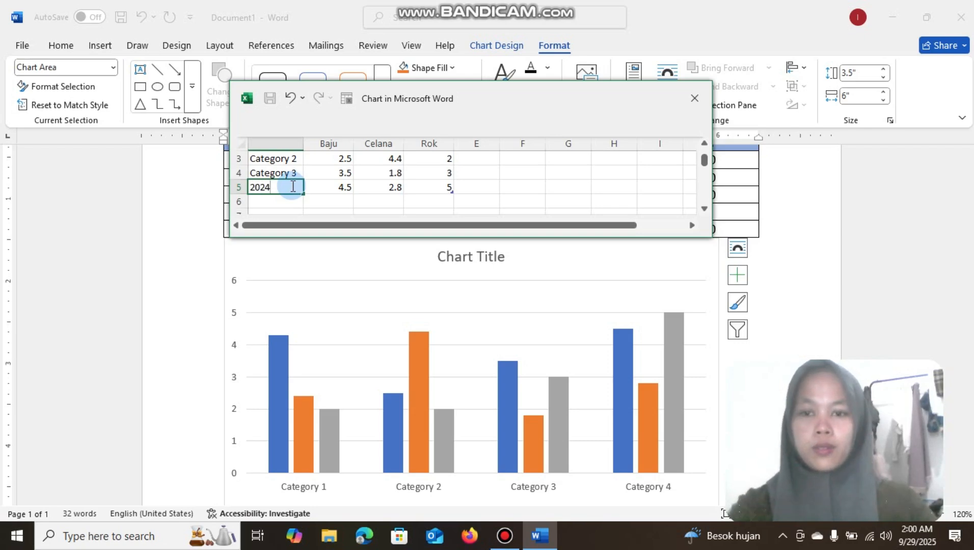
{"action": "key", "text": "Left"}
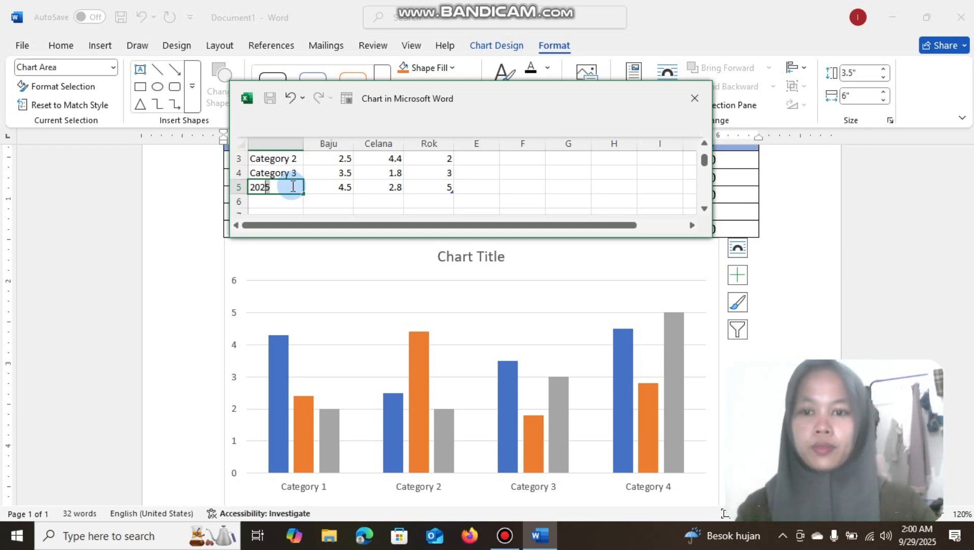
Replace the Category 3 label with 2024 and the Category 2 label with 2023 in the chart's data sheet
{"action": "left_click", "coordinate": [293, 172]}
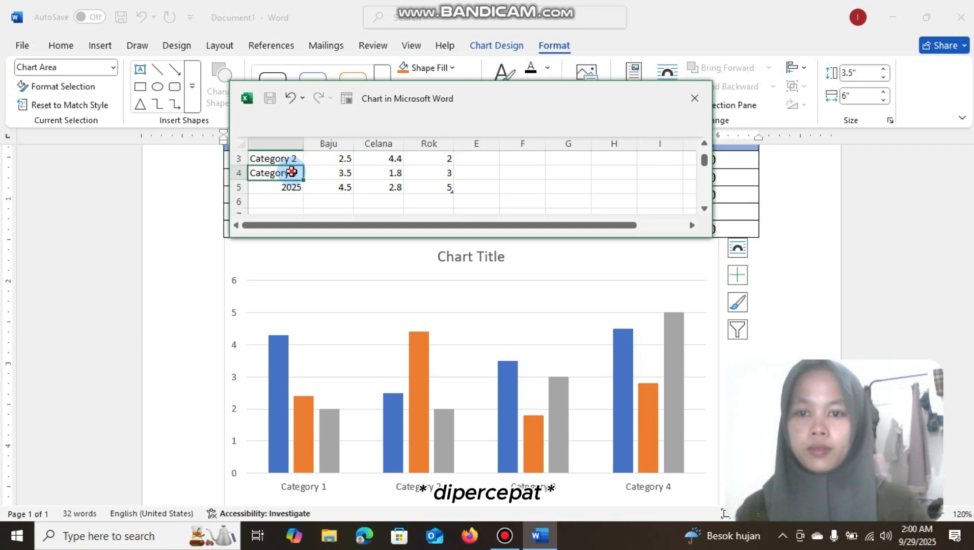
{"action": "key", "text": "BackSpace"}
{"action": "type", "text": "2025"}
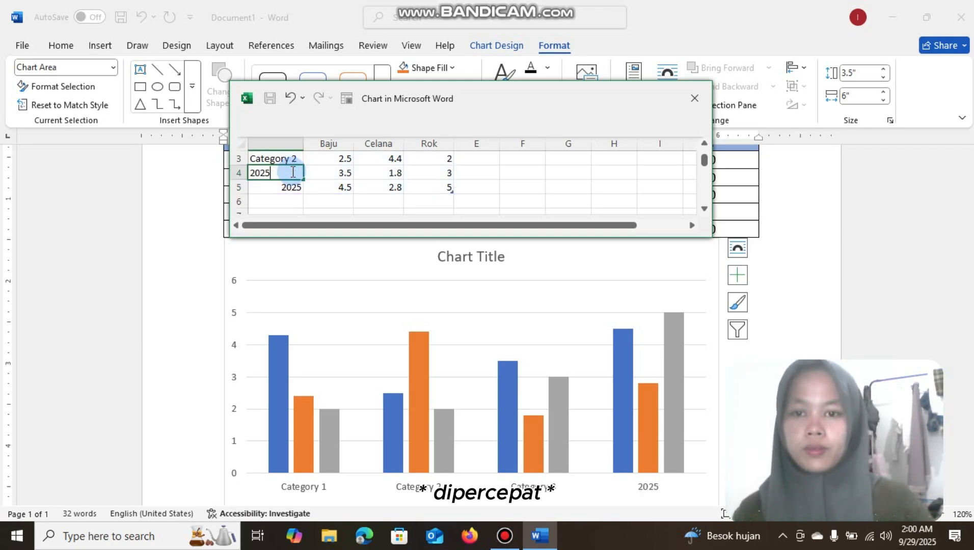
{"action": "key", "text": "BackSpace"}
{"action": "type", "text": "4"}
{"action": "left_click", "coordinate": [293, 160]}
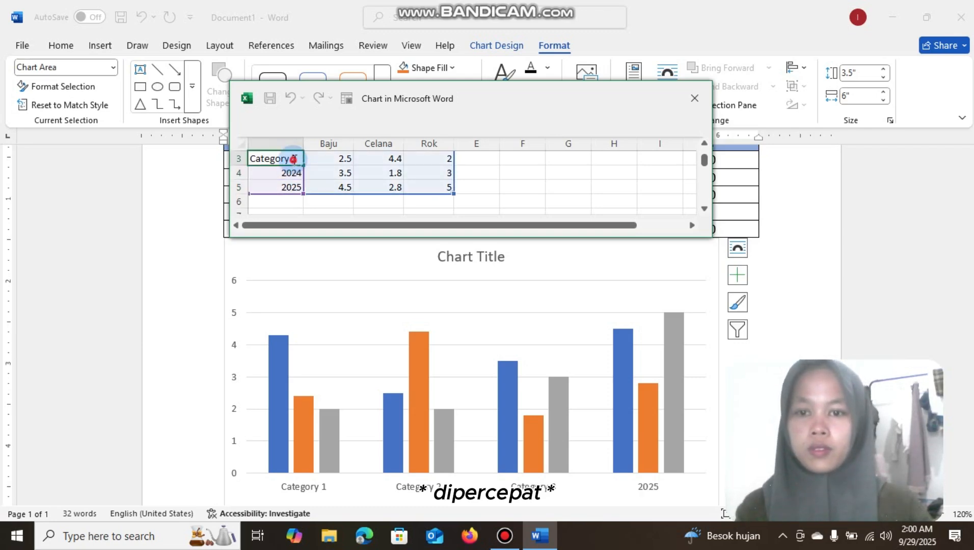
{"action": "key", "text": "BackSpace"}
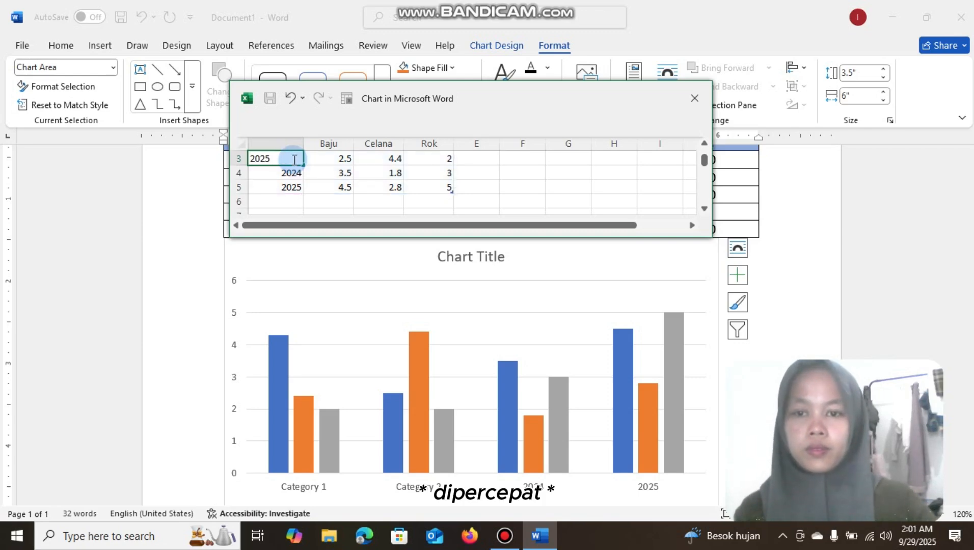
{"action": "type", "text": "2023"}
Replace the Category 1 label with 2022 and close the chart's data sheet
{"action": "key", "text": "Up"}
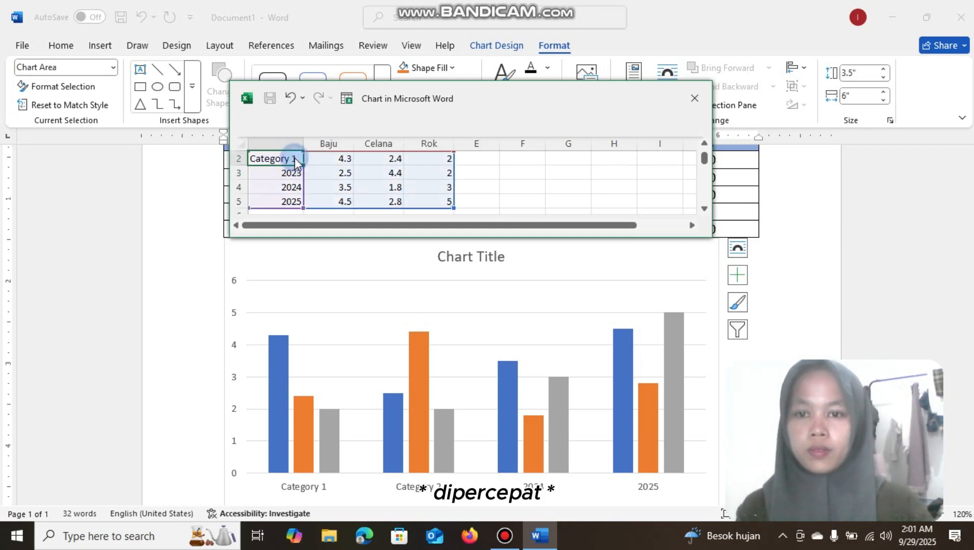
{"action": "key", "text": "BackSpace"}
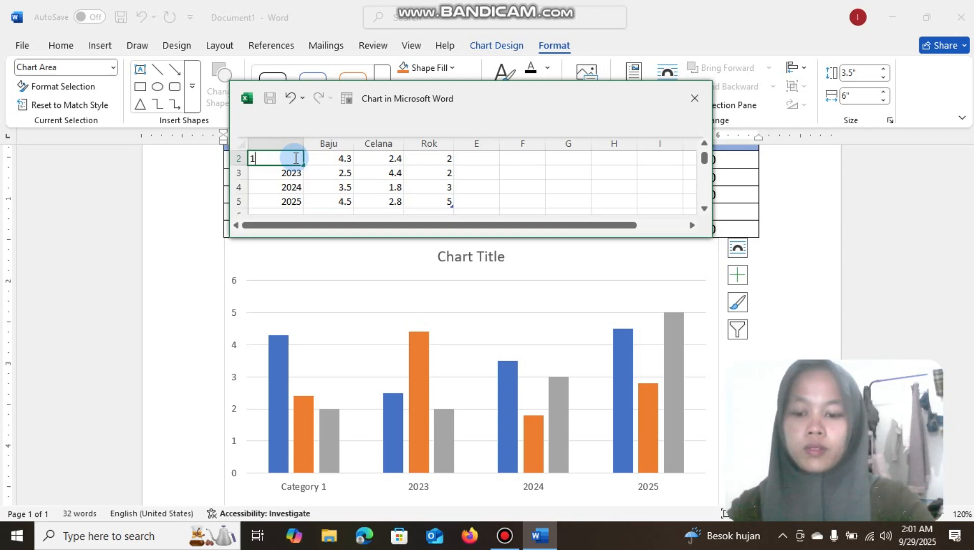
{"action": "type", "text": "2025"}
{"action": "type", "text": "2022"}
{"action": "left_click", "coordinate": [505, 186]}
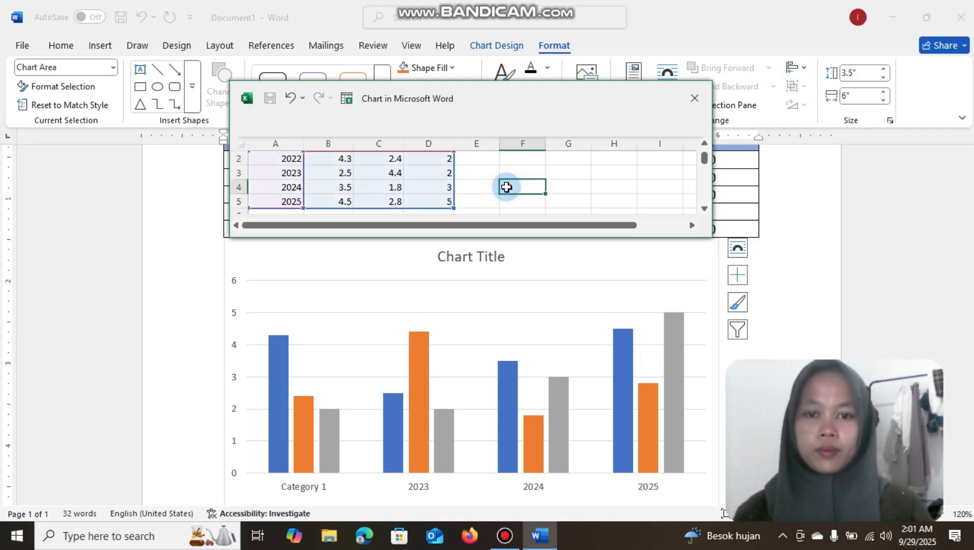
{"action": "scroll", "coordinate": [450, 192], "scroll_direction": "down", "scroll_amount": 2}
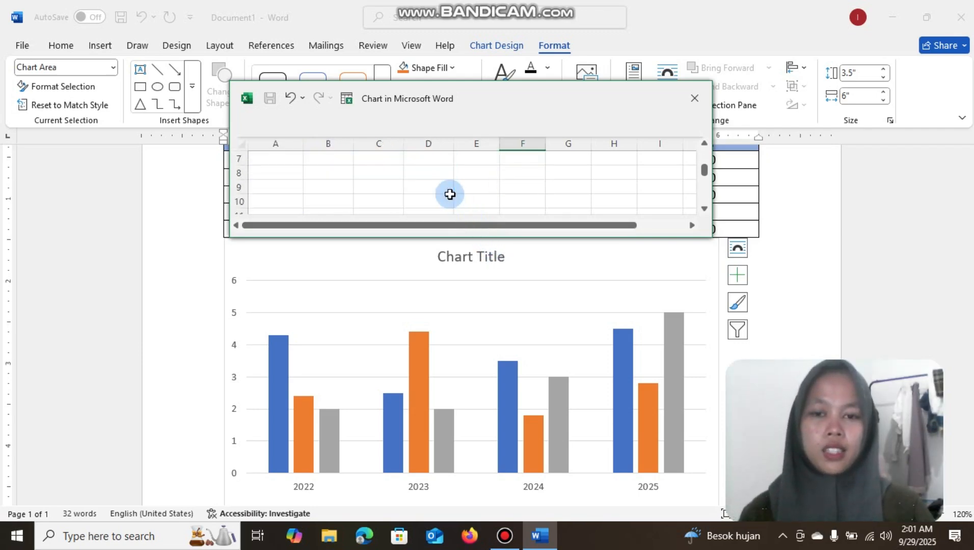
{"action": "scroll", "coordinate": [450, 192], "scroll_direction": "up", "scroll_amount": 2}
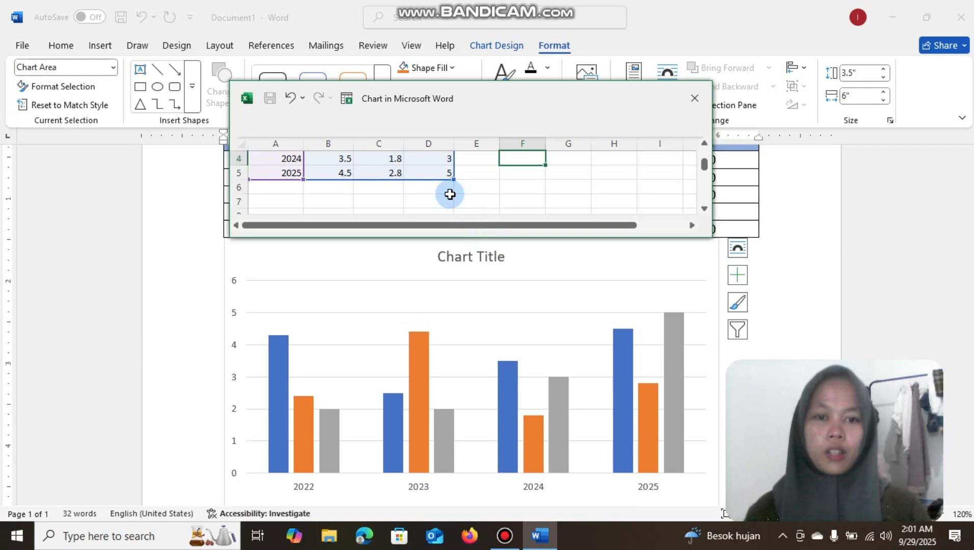
{"action": "left_click", "coordinate": [696, 95]}
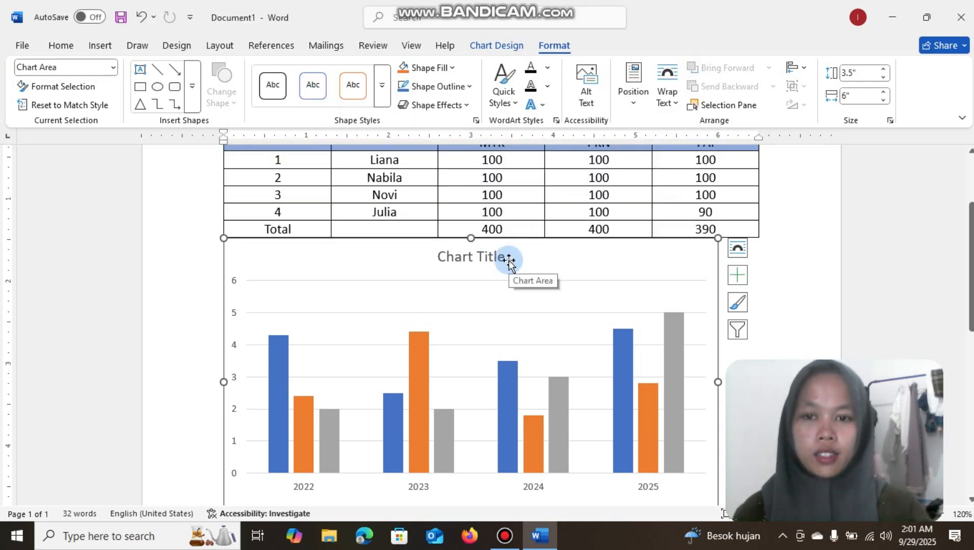
Set the chart's text wrapping to Behind Text and move the chart down to leave a gap below the table
{"action": "scroll", "coordinate": [504, 261], "scroll_direction": "down", "scroll_amount": 2}
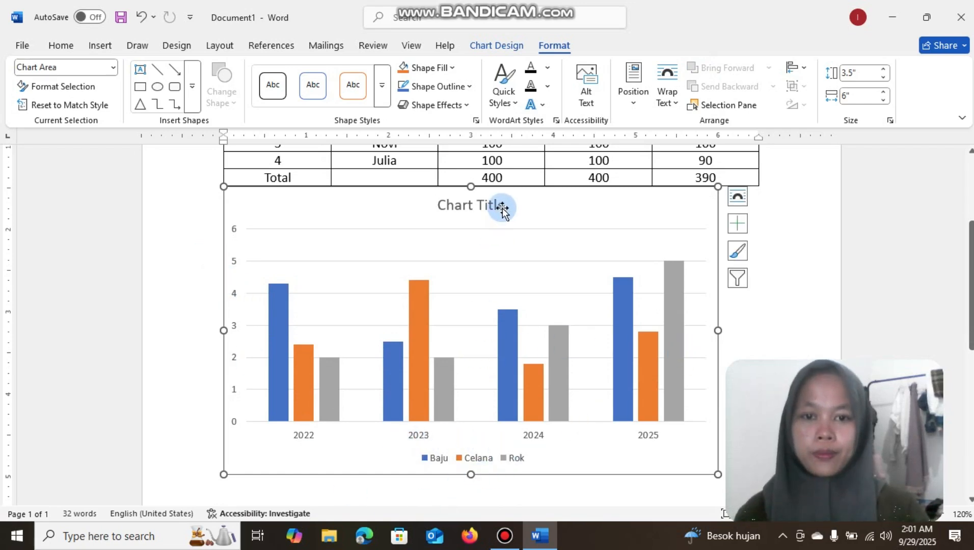
{"action": "left_click_drag", "start_coordinate": [520, 206], "coordinate": [521, 237]}
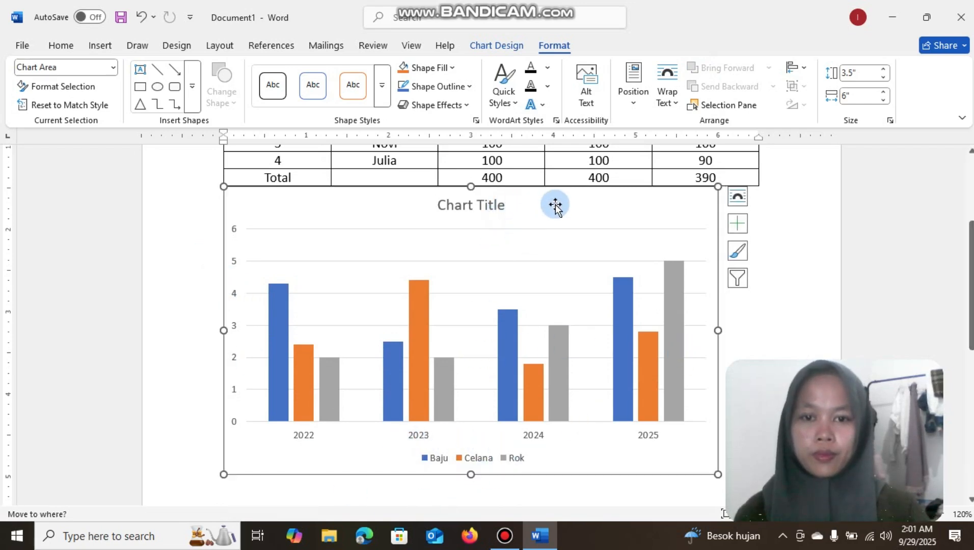
{"action": "left_click", "coordinate": [738, 198]}
{"action": "left_click", "coordinate": [822, 331]}
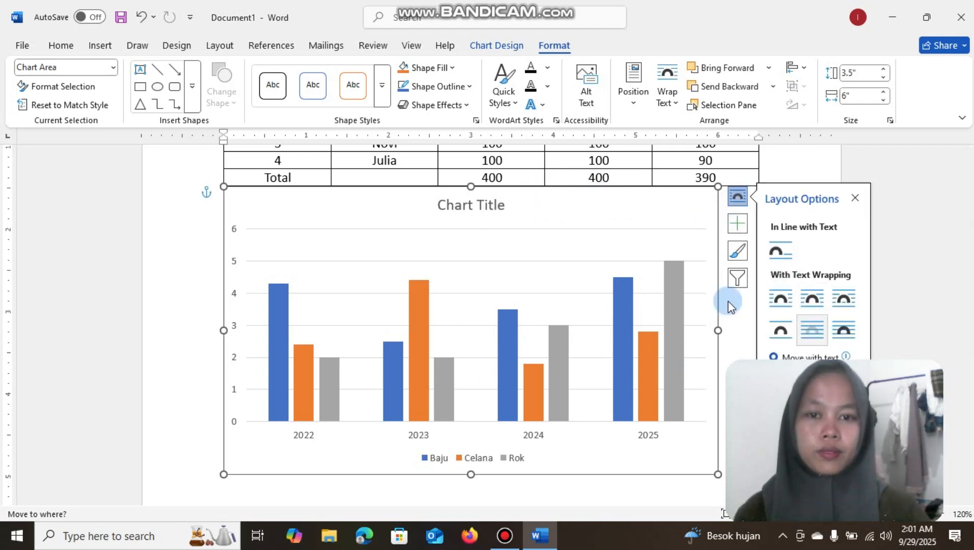
{"action": "left_click", "coordinate": [558, 189]}
{"action": "left_click_drag", "start_coordinate": [558, 190], "coordinate": [493, 249]}
Replace the chart title with "Penjualan" and close the chart formatting pane
{"action": "double_click", "coordinate": [493, 251]}
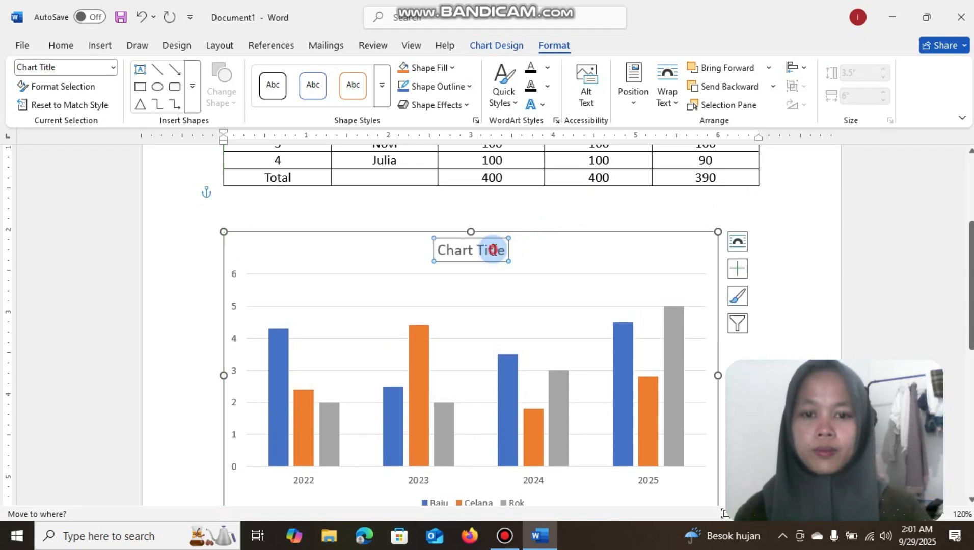
{"action": "left_click", "coordinate": [337, 255]}
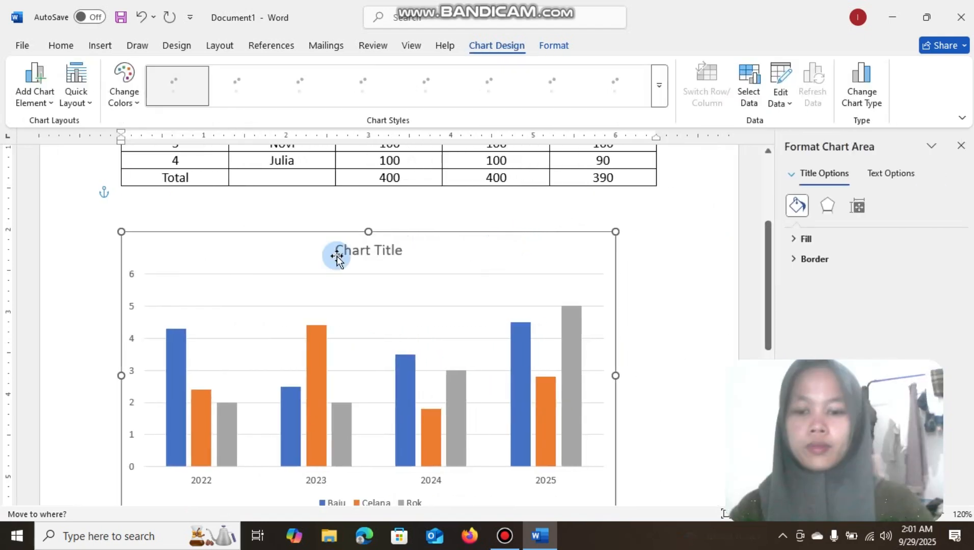
{"action": "left_click", "coordinate": [364, 251]}
{"action": "triple_click", "coordinate": [364, 250]}
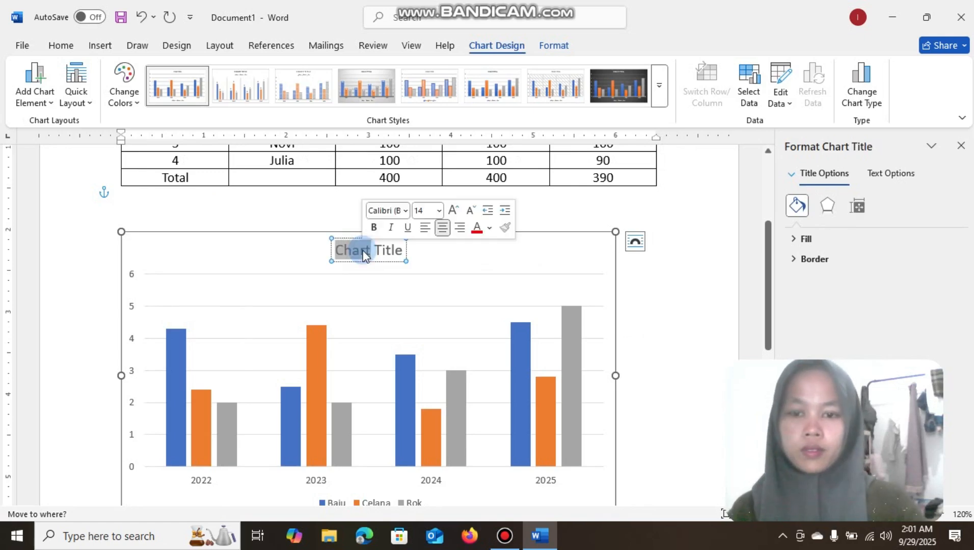
{"action": "key", "text": "BackSpace"}
{"action": "type", "text": "Pe"}
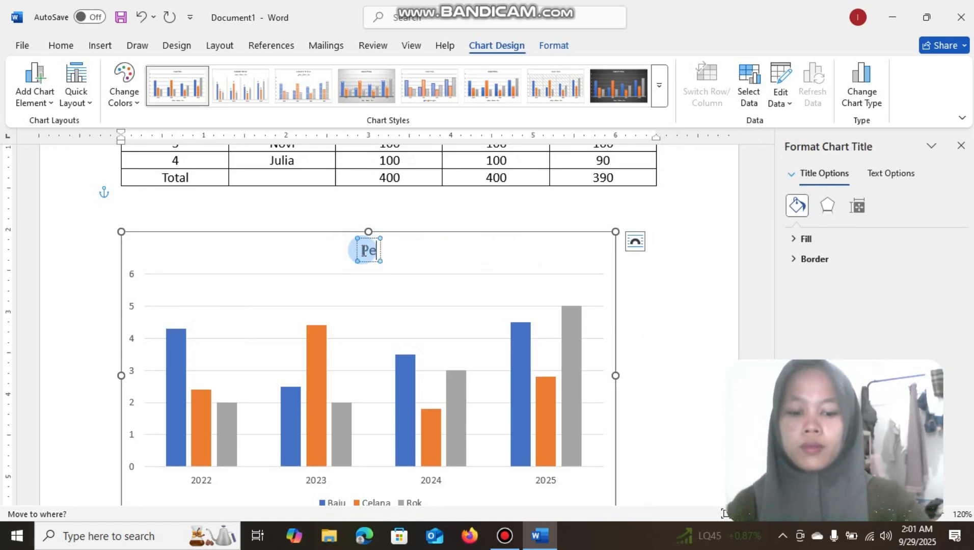
{"action": "type", "text": "njualana"}
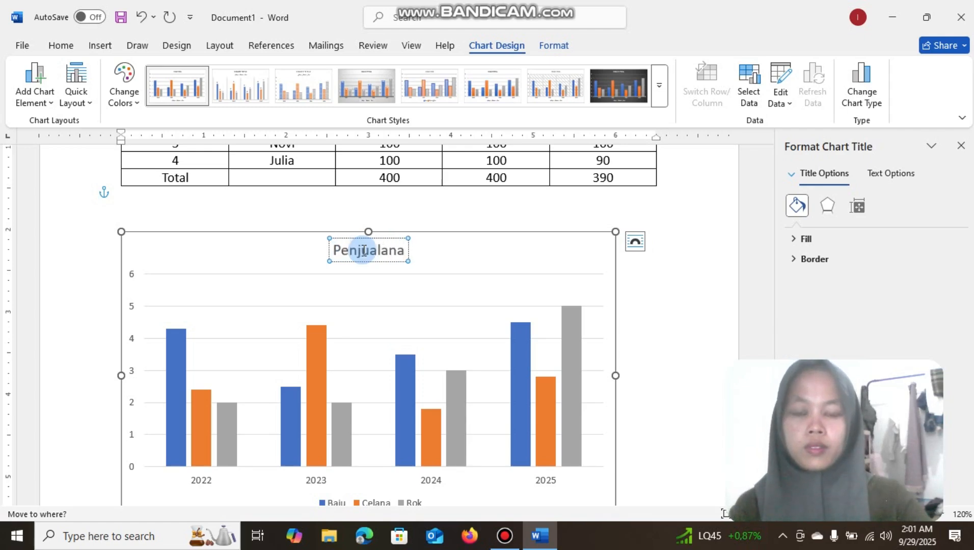
{"action": "key", "text": "BackSpace"}
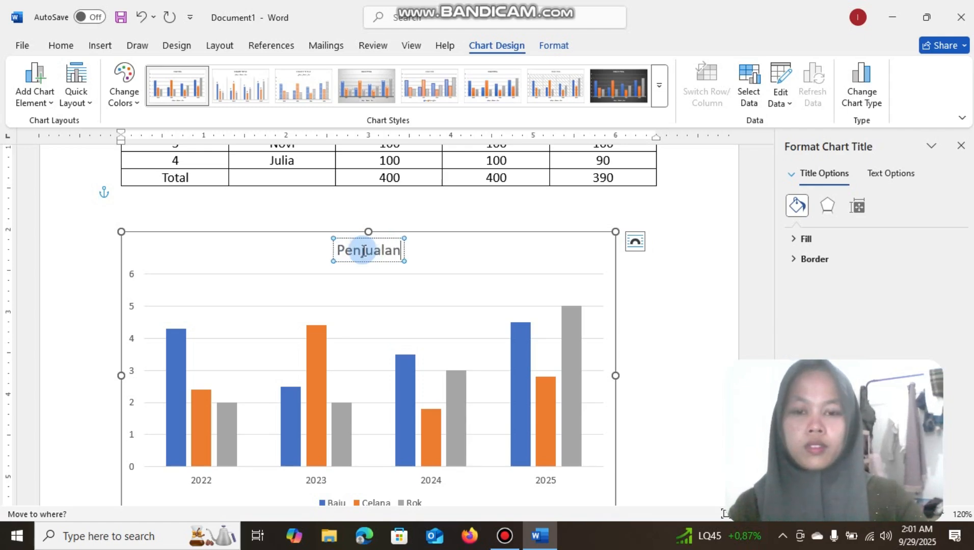
{"action": "left_click", "coordinate": [666, 331]}
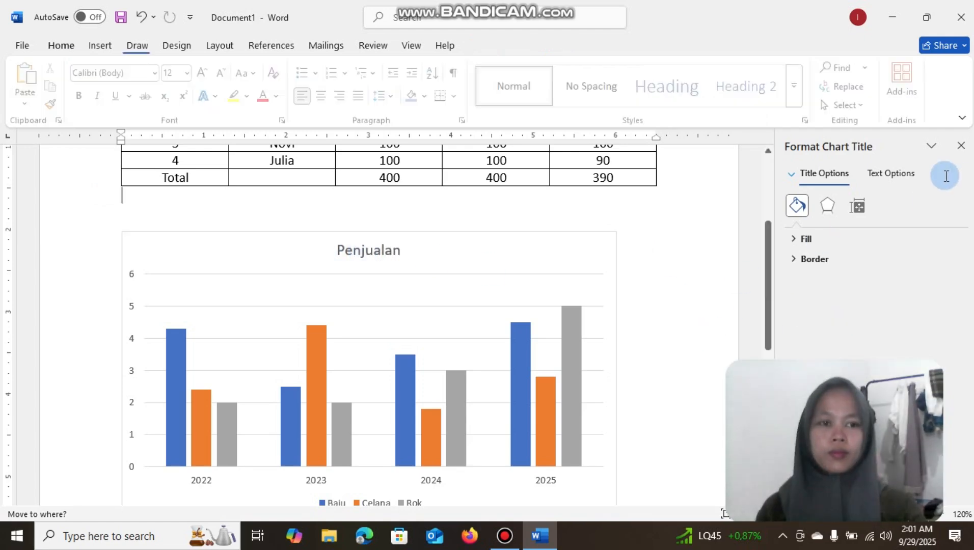
{"action": "left_click", "coordinate": [960, 146]}
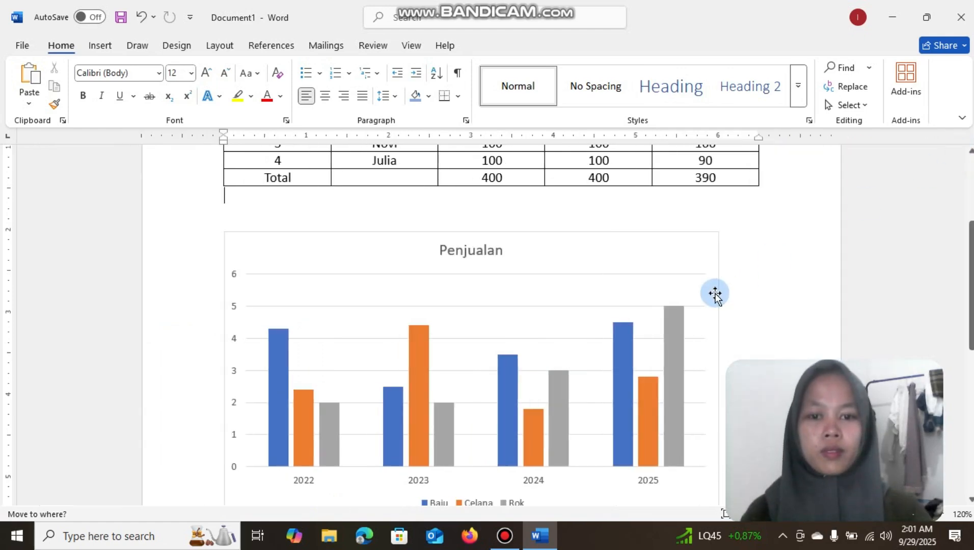
Examine the columns of the sales chart and the values of the Rok series across the years
{"action": "scroll", "coordinate": [713, 292], "scroll_direction": "down", "scroll_amount": 3}
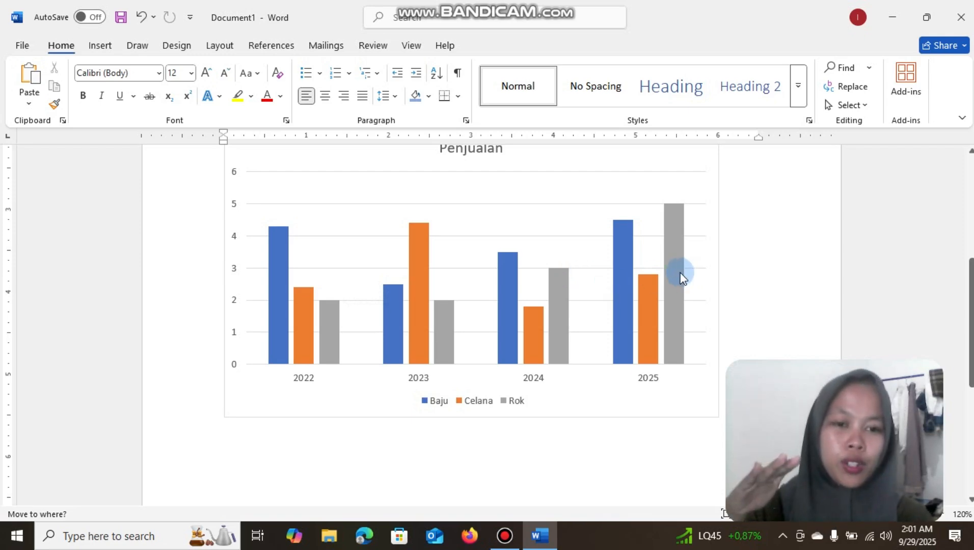
{"action": "mouse_move", "coordinate": [682, 275]}
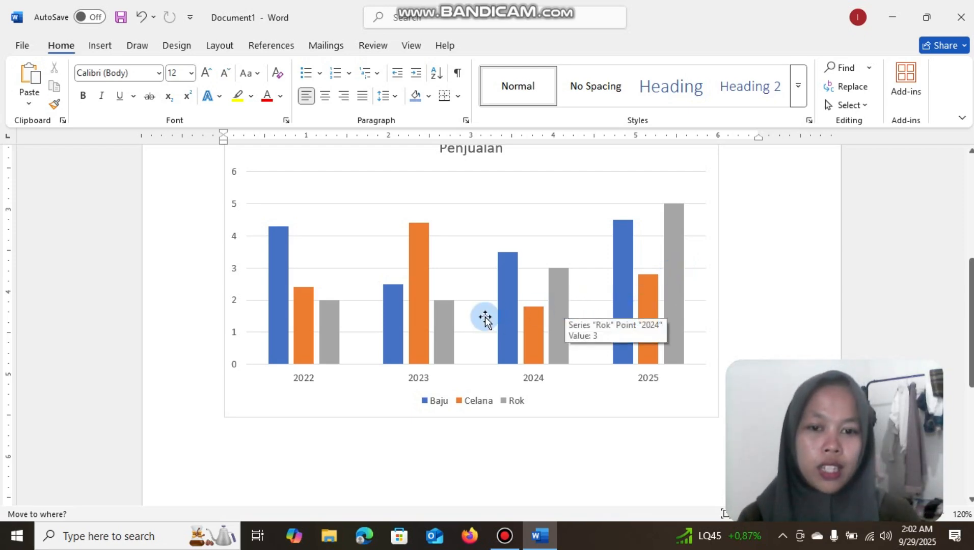
{"action": "mouse_move", "coordinate": [446, 326]}
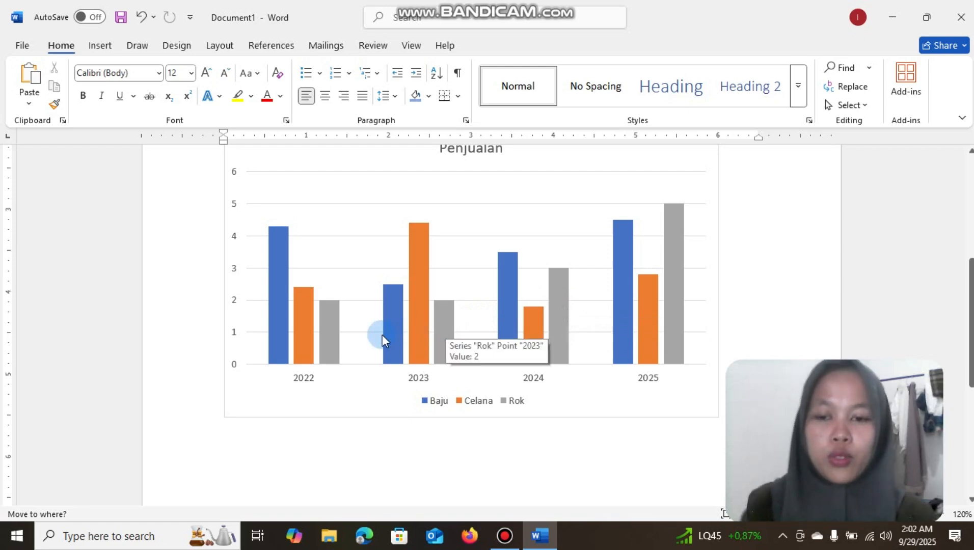
{"action": "mouse_move", "coordinate": [336, 340]}
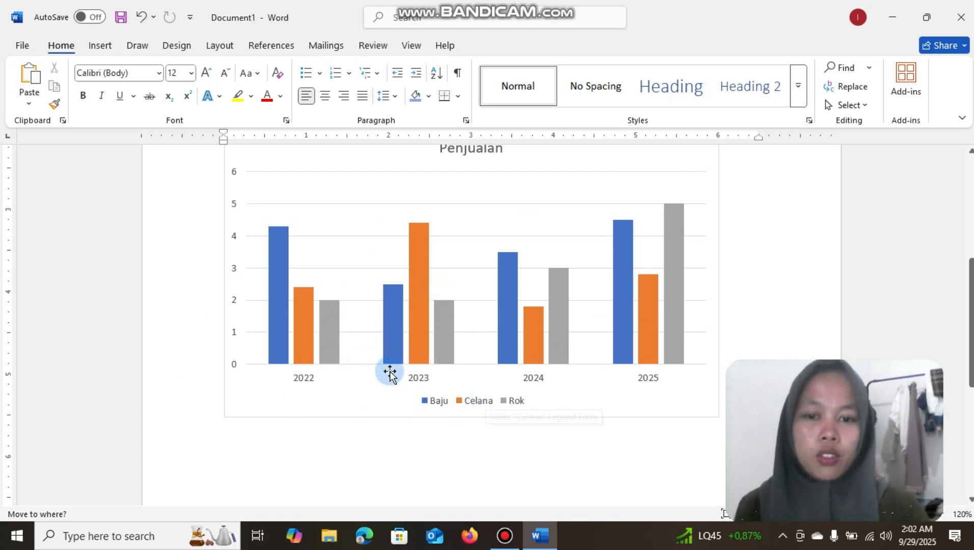
Add the lines "Nama :" and "Alamat :" in the blank space between the grade table and the Penjualan chart
{"action": "scroll", "coordinate": [391, 371], "scroll_direction": "down", "scroll_amount": 3}
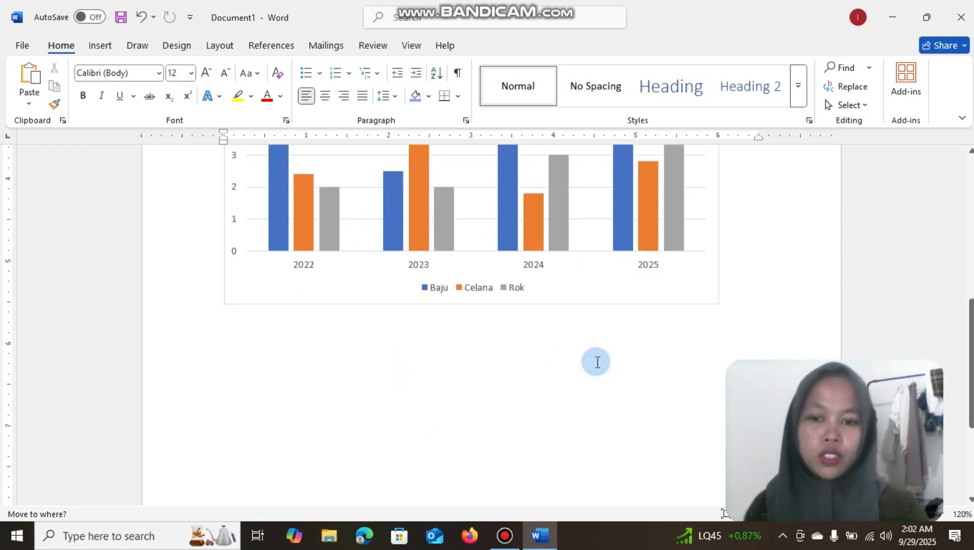
{"action": "scroll", "coordinate": [598, 362], "scroll_direction": "up", "scroll_amount": 8}
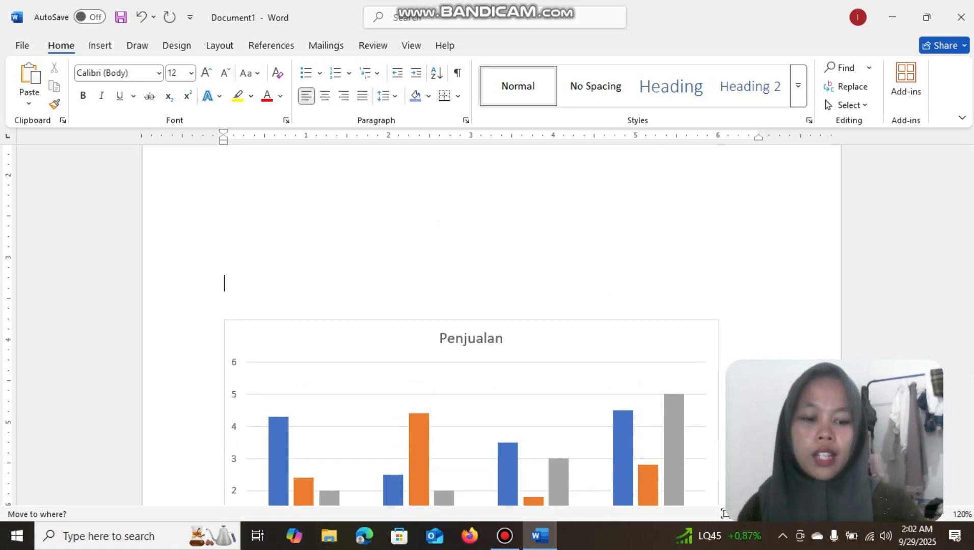
{"action": "scroll", "coordinate": [597, 362], "scroll_direction": "up", "scroll_amount": 2}
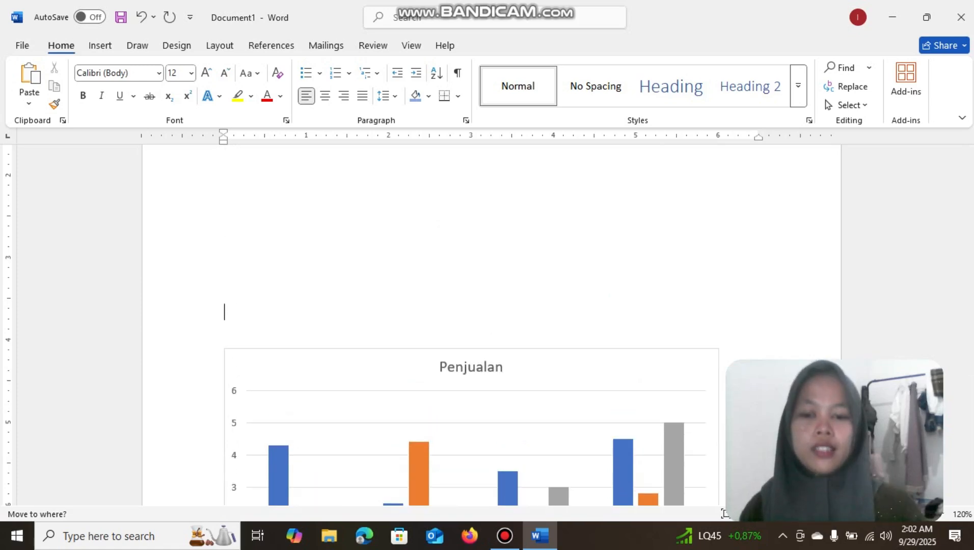
{"action": "left_click", "coordinate": [504, 239]}
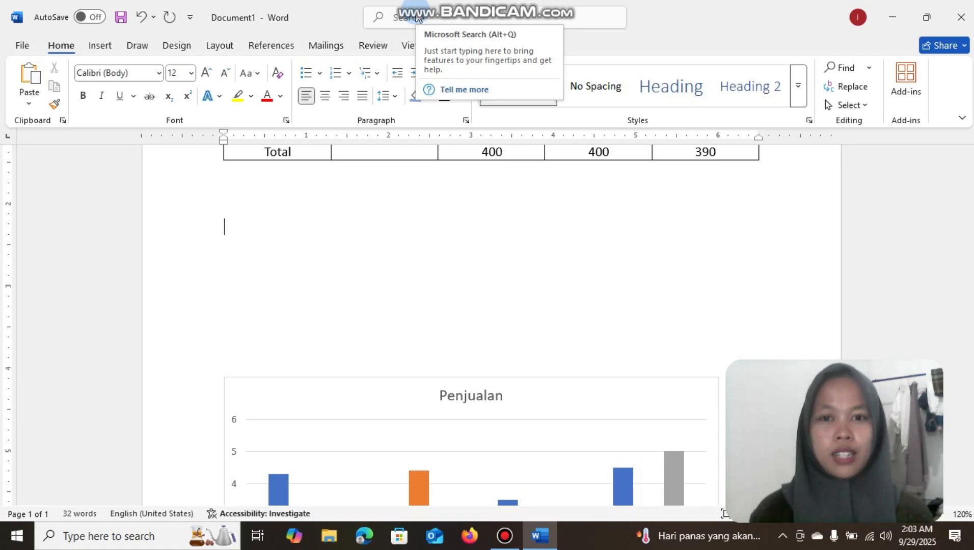
{"action": "left_click", "coordinate": [293, 233]}
{"action": "type", "text": "Nama"}
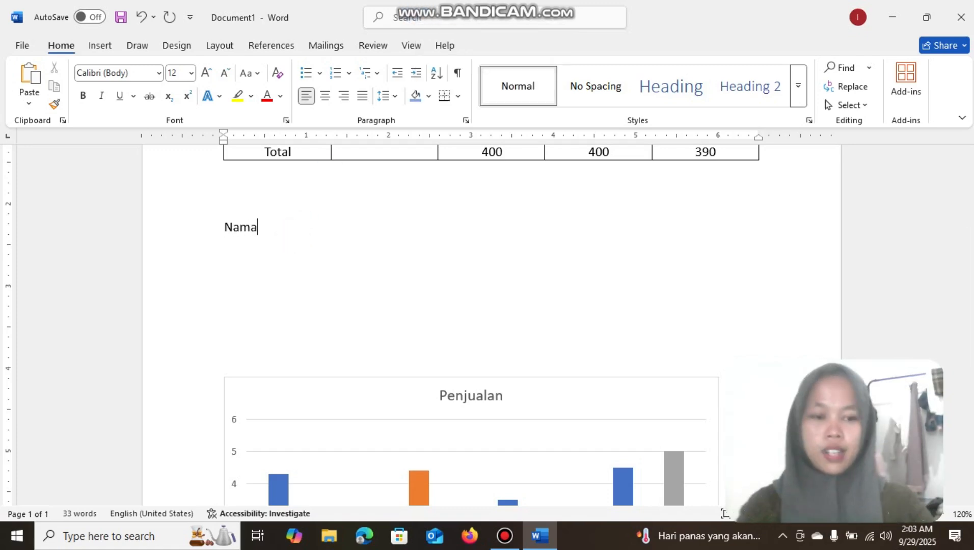
{"action": "left_click", "coordinate": [295, 237]}
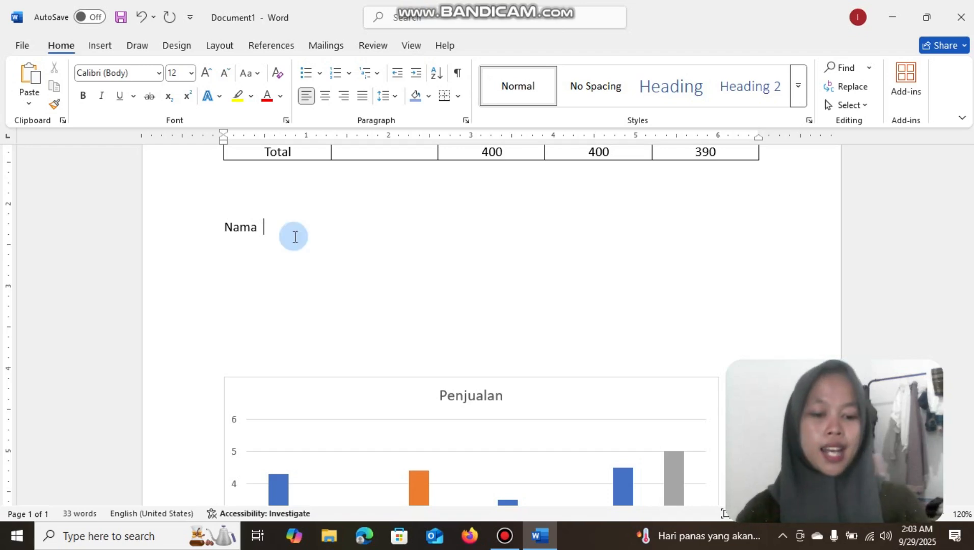
{"action": "type", "text": ":"}
{"action": "key", "text": "Return"}
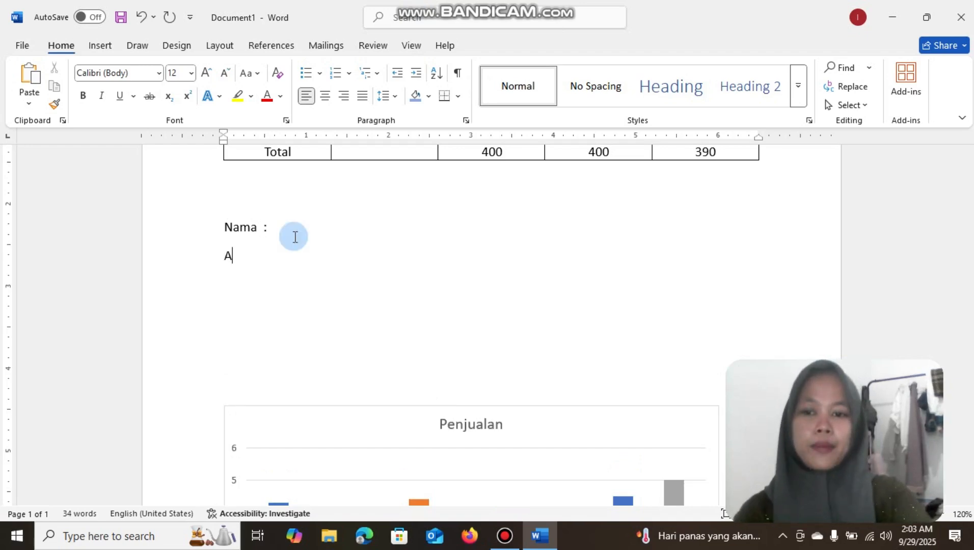
{"action": "type", "text": "Alamat "}
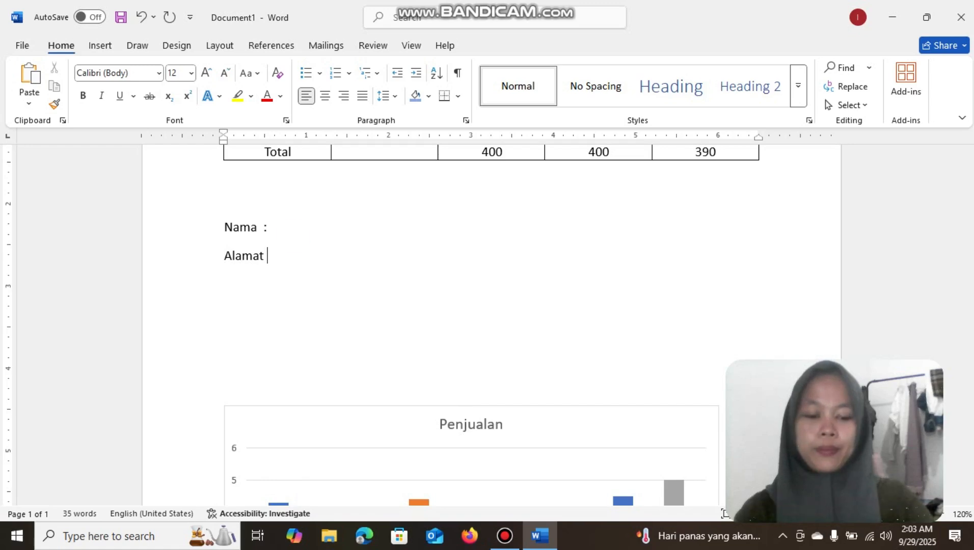
{"action": "type", "text": ":"}
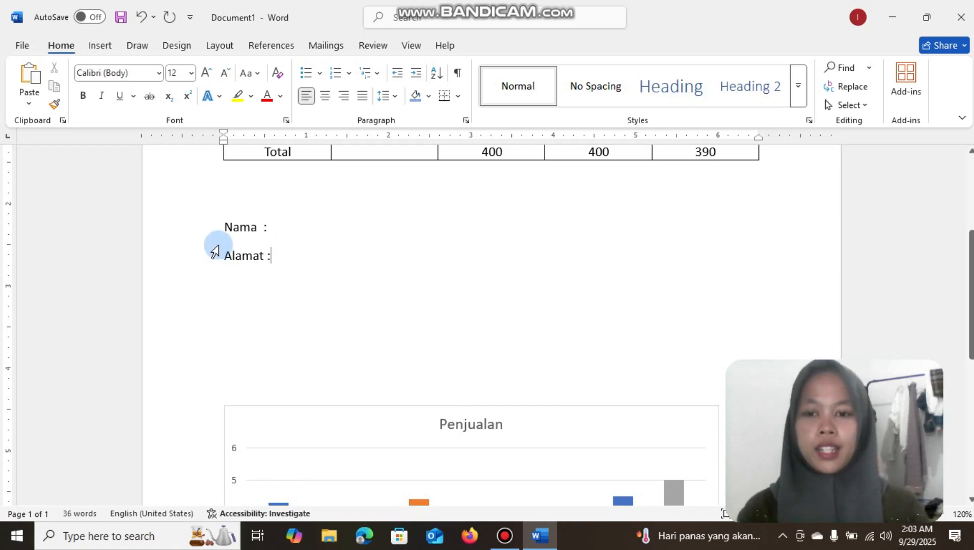
Copy the Nama and Alamat lines, switch to Excel and paste them into cell A1 of a new blank workbook
{"action": "left_click_drag", "start_coordinate": [292, 254], "coordinate": [213, 224]}
{"action": "key", "text": "ctrl+c"}
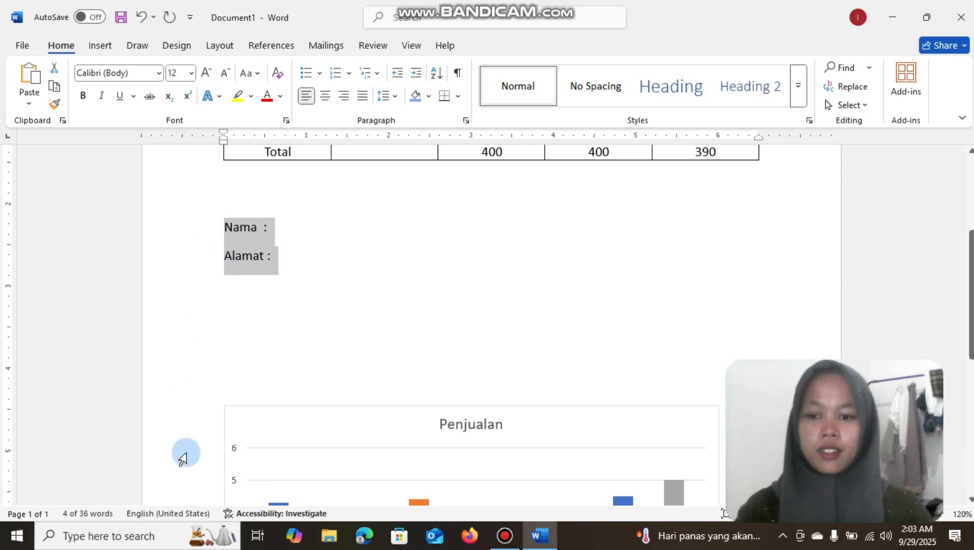
{"action": "left_click", "coordinate": [139, 535]}
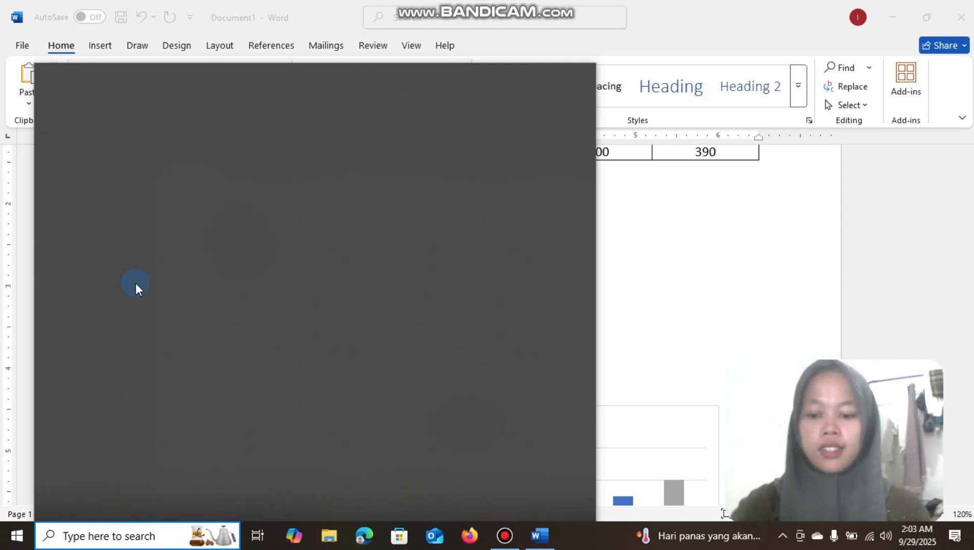
{"action": "type", "text": "ex"}
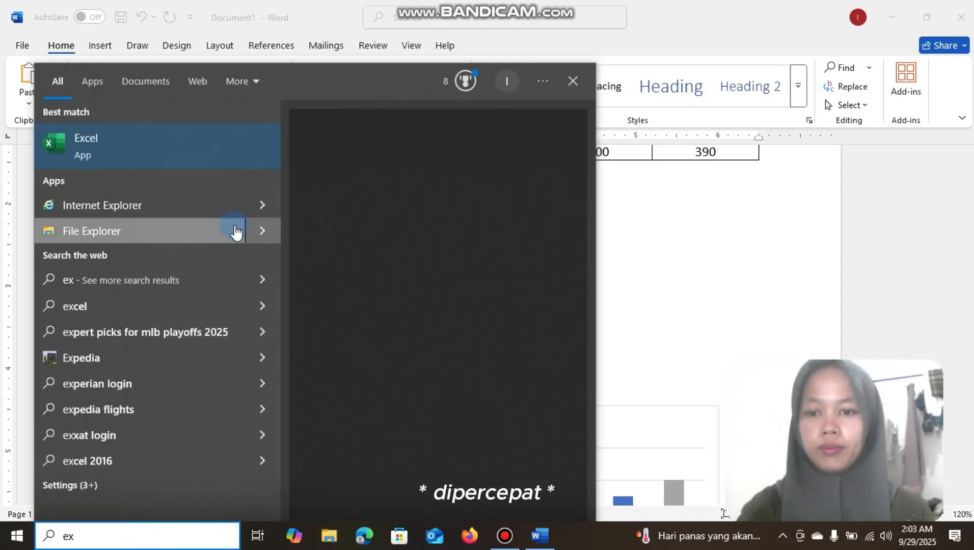
{"action": "left_click", "coordinate": [329, 256]}
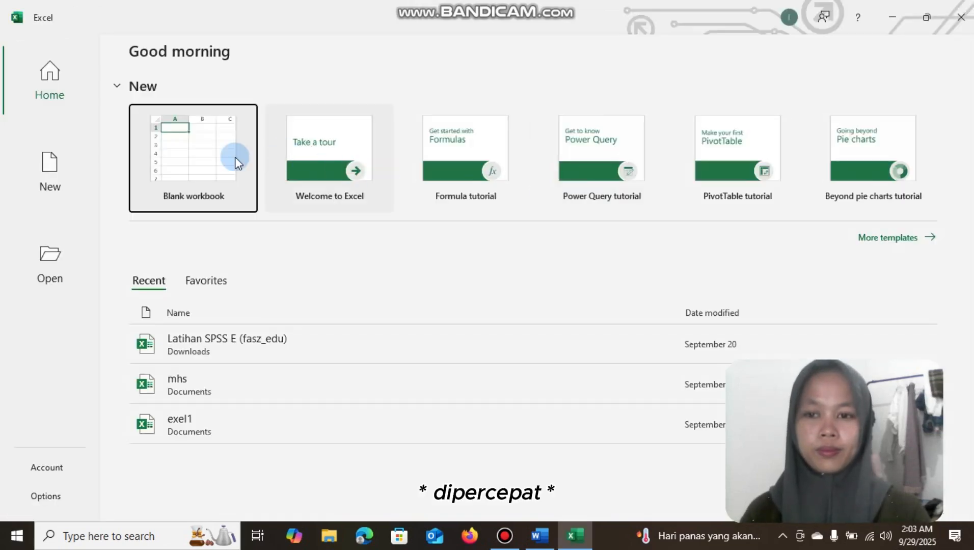
{"action": "left_click", "coordinate": [217, 159]}
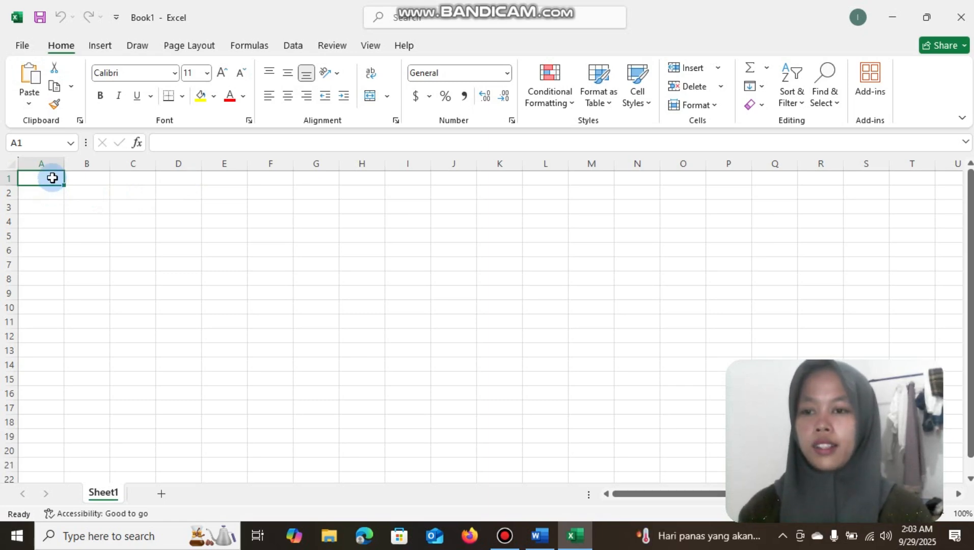
{"action": "key", "text": "ctrl+v"}
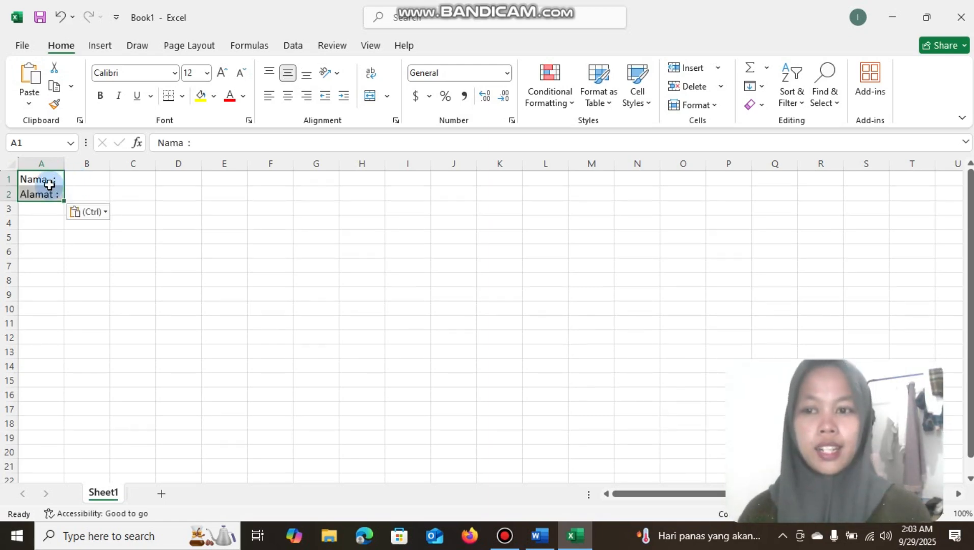
Copy cells A1:A2 and paste them transposed starting at cell B1
{"action": "key", "text": "ctrl+c"}
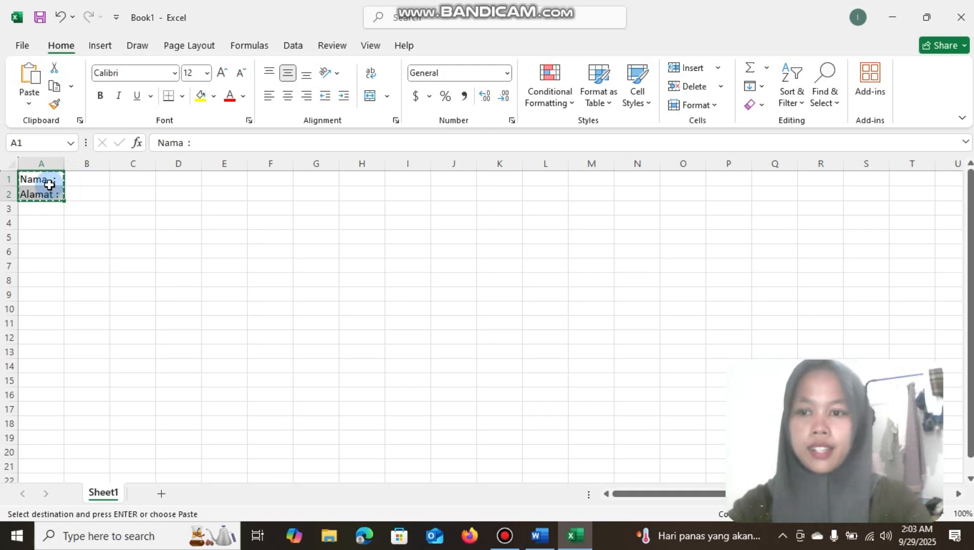
{"action": "left_click", "coordinate": [81, 182]}
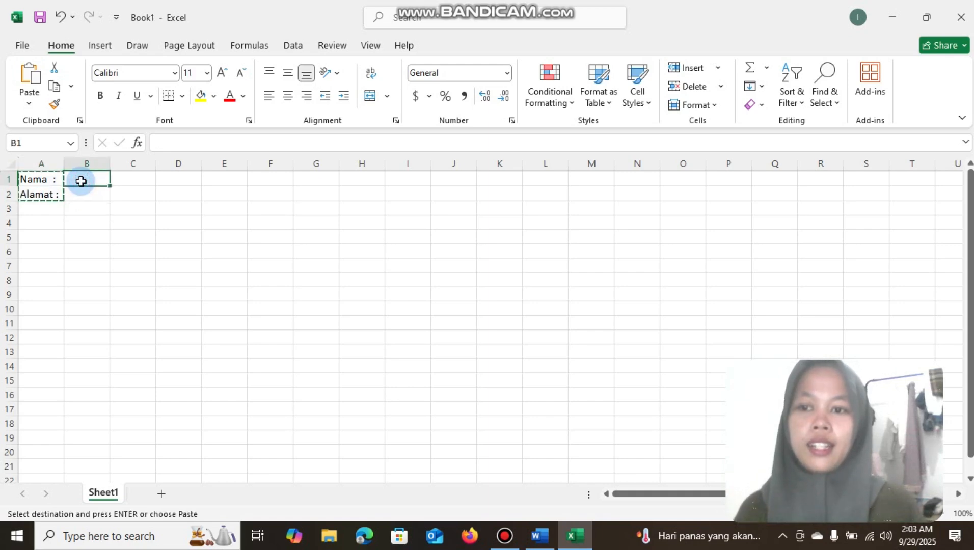
{"action": "right_click", "coordinate": [81, 182]}
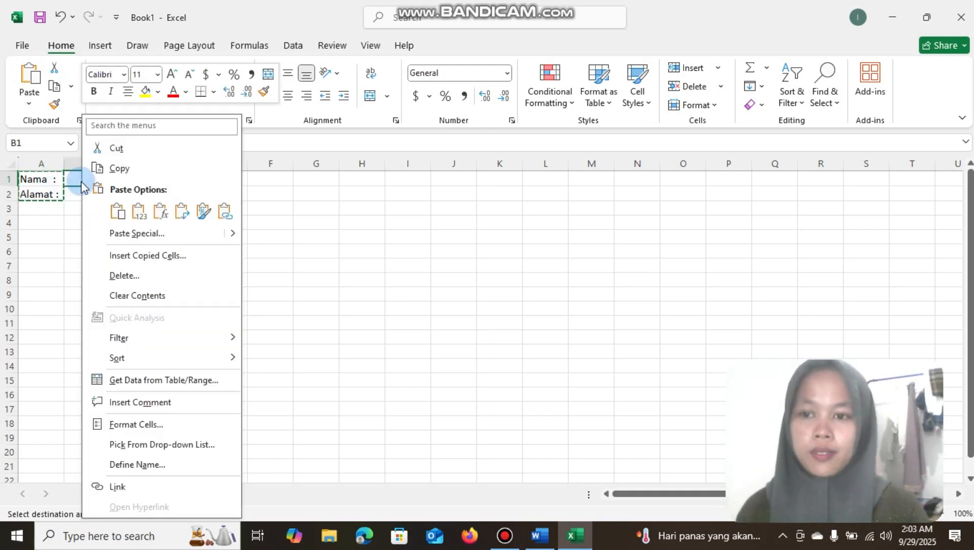
{"action": "left_click", "coordinate": [182, 216]}
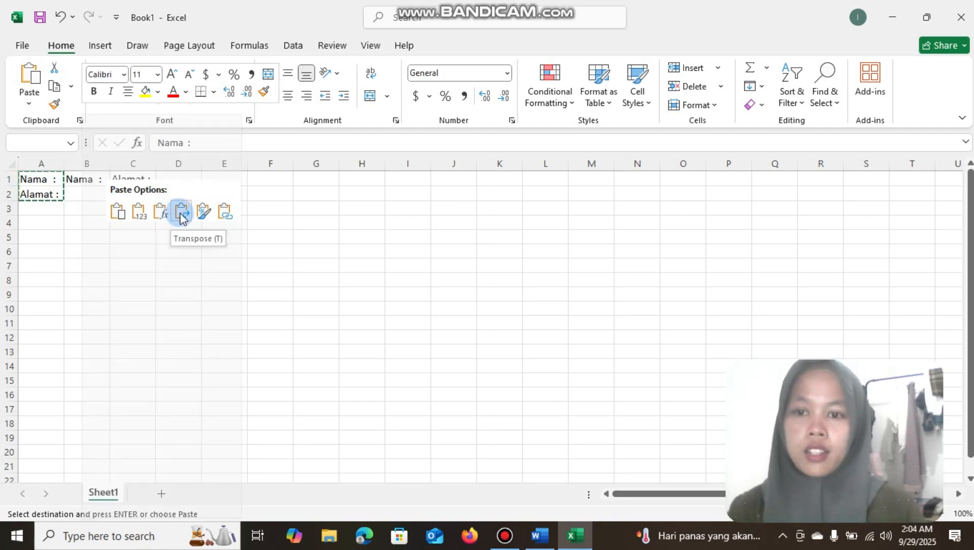
Delete the original vertical labels in A1:A2, shifting the remaining cells left
{"action": "left_click", "coordinate": [53, 190]}
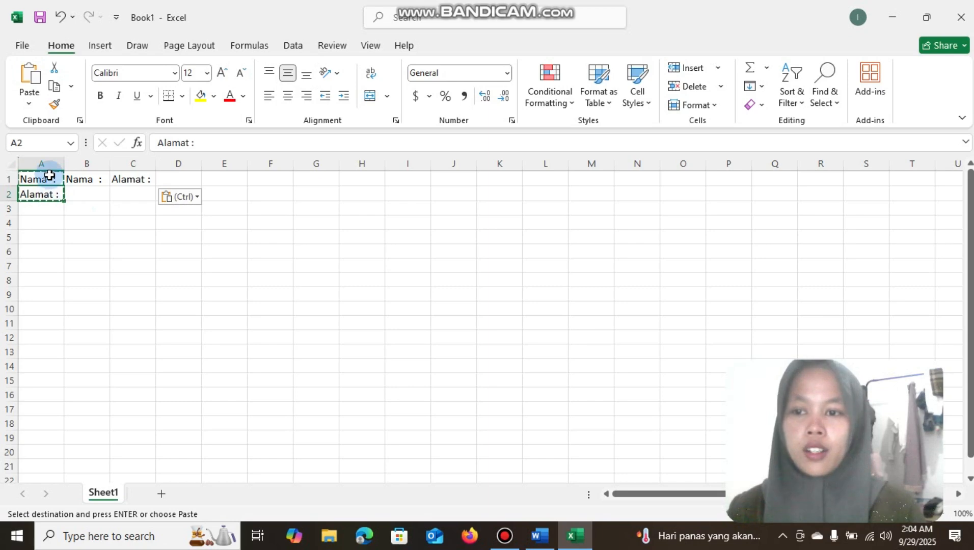
{"action": "right_click", "coordinate": [48, 181]}
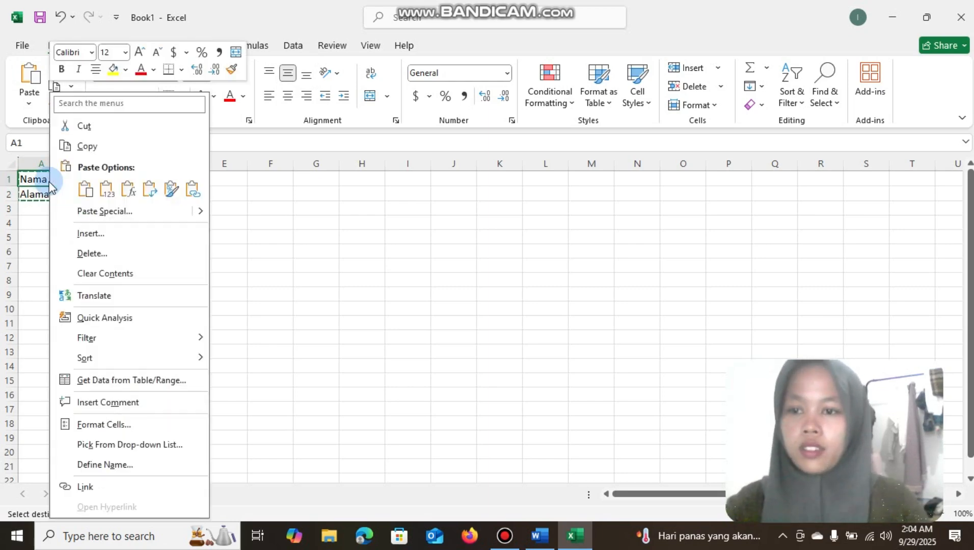
{"action": "left_click", "coordinate": [46, 186]}
{"action": "mouse_move", "coordinate": [49, 182]}
{"action": "left_mouse_down"}
{"action": "mouse_move", "coordinate": [59, 202]}
{"action": "mouse_move", "coordinate": [56, 189]}
{"action": "left_mouse_up"}
{"action": "right_click", "coordinate": [56, 189]}
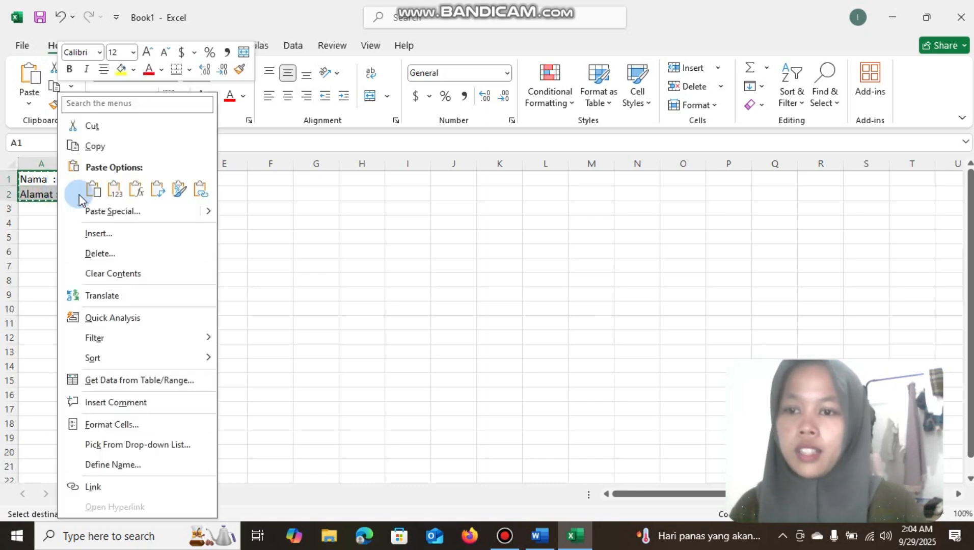
{"action": "left_click", "coordinate": [96, 252]}
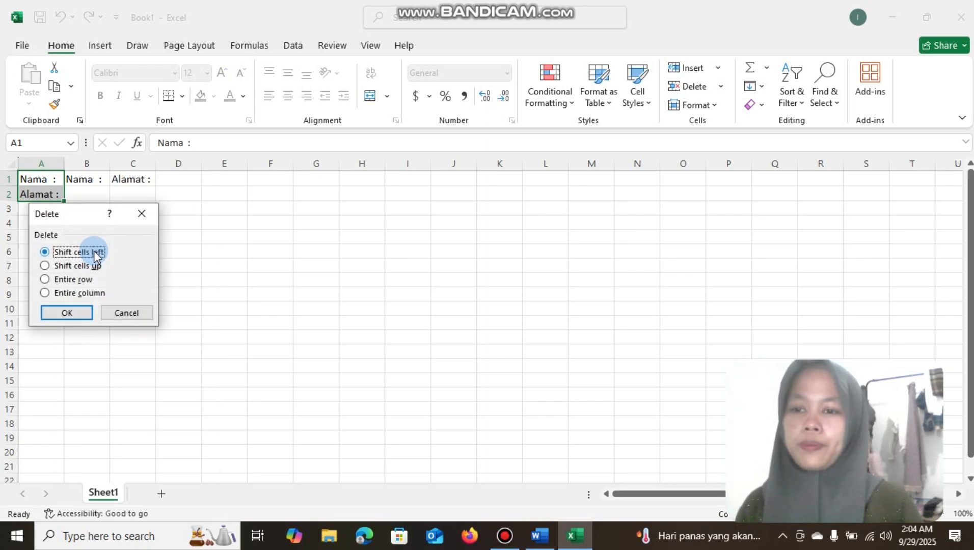
{"action": "left_click", "coordinate": [70, 312]}
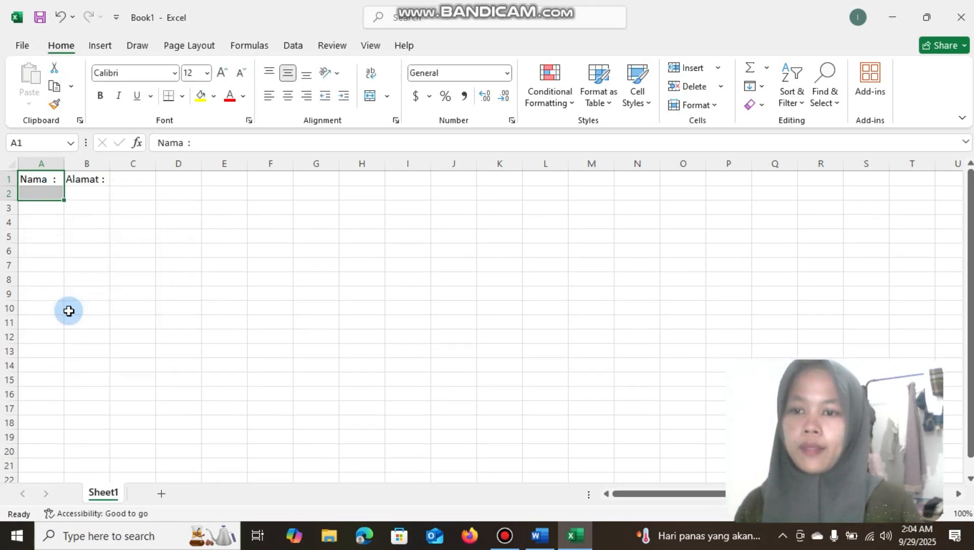
Enter three recipients' first names in cells A2 to A4 under the Nama heading
{"action": "left_click", "coordinate": [88, 194]}
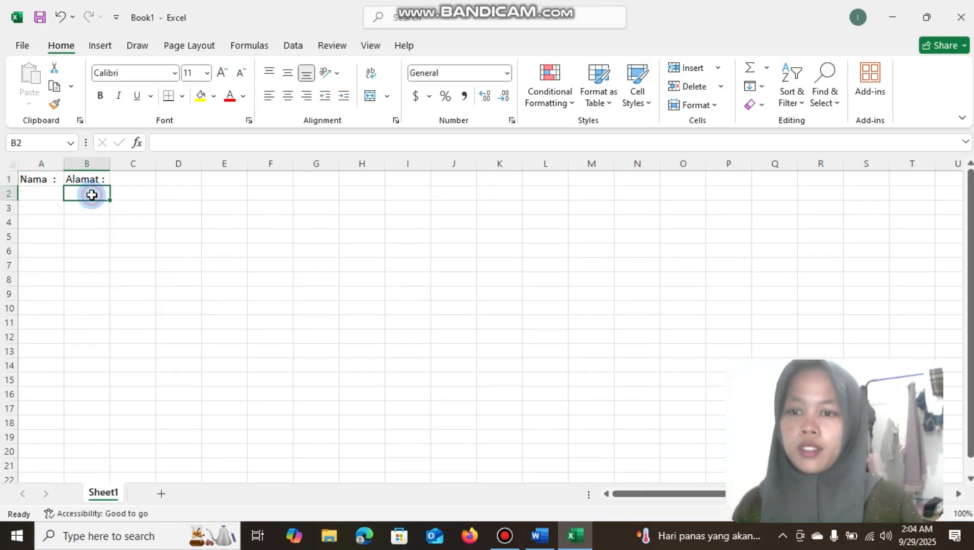
{"action": "left_click", "coordinate": [48, 191]}
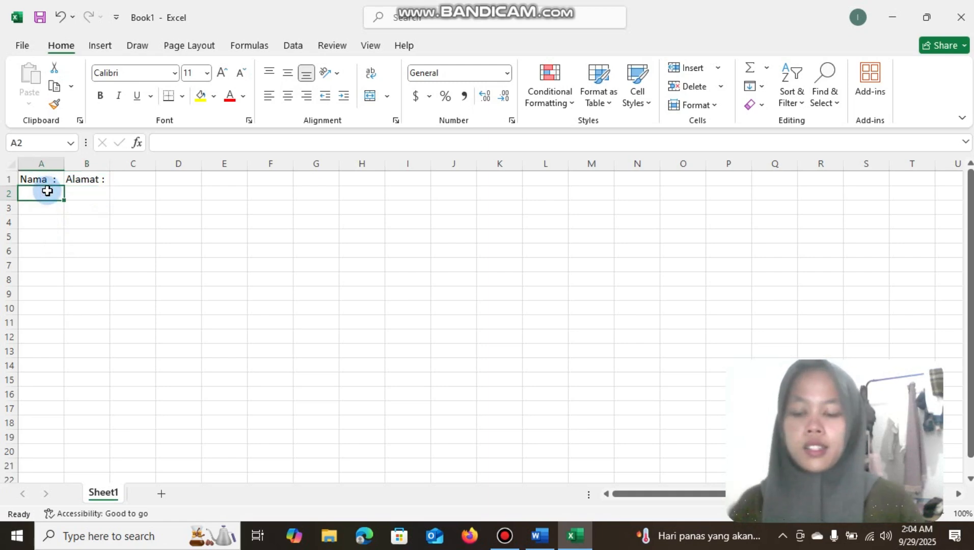
{"action": "type", "text": "Liana"}
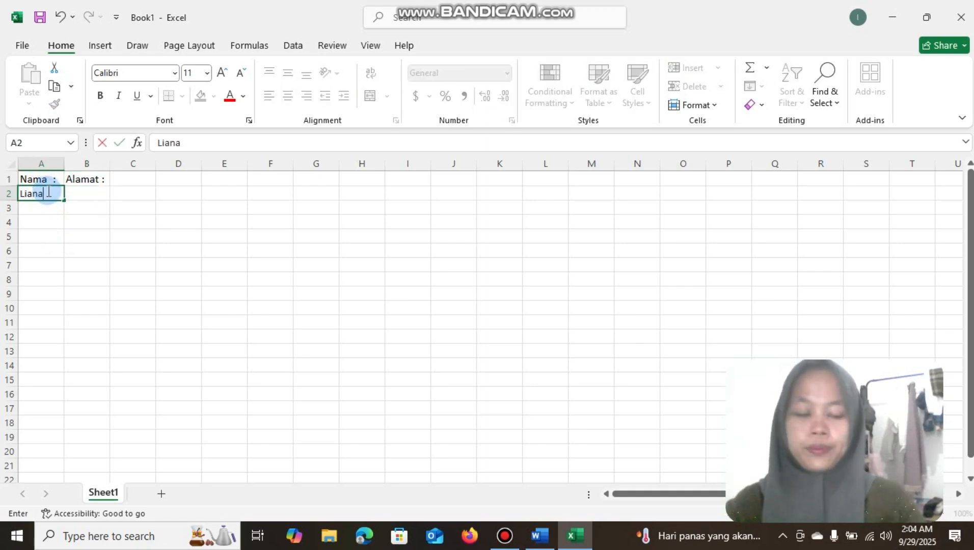
{"action": "key", "text": "Return"}
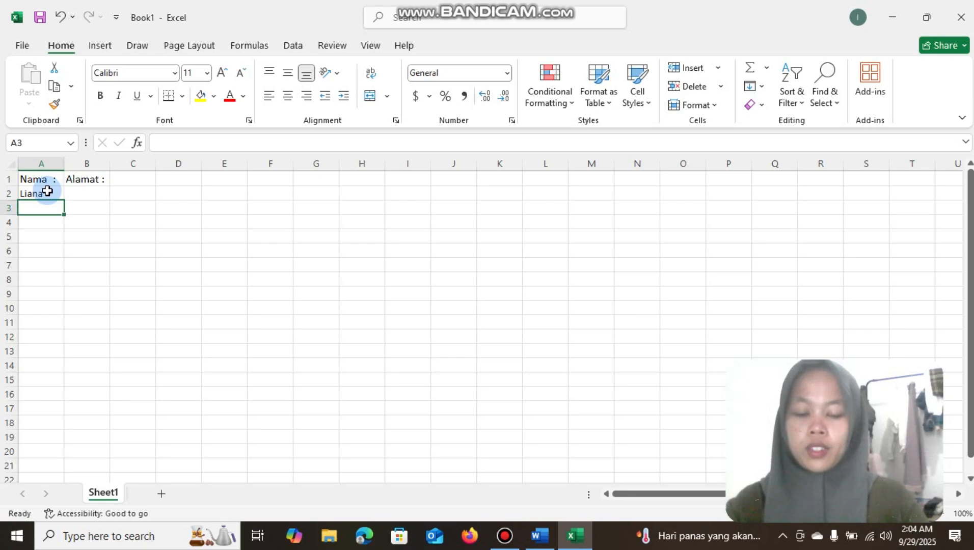
{"action": "type", "text": "Nopi"}
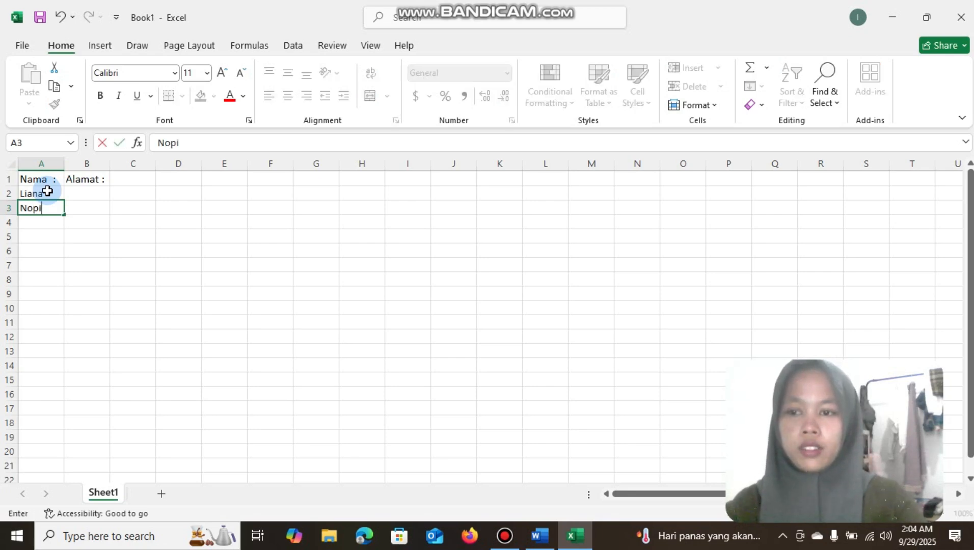
{"action": "key", "text": "Return"}
{"action": "type", "text": "Julia"}
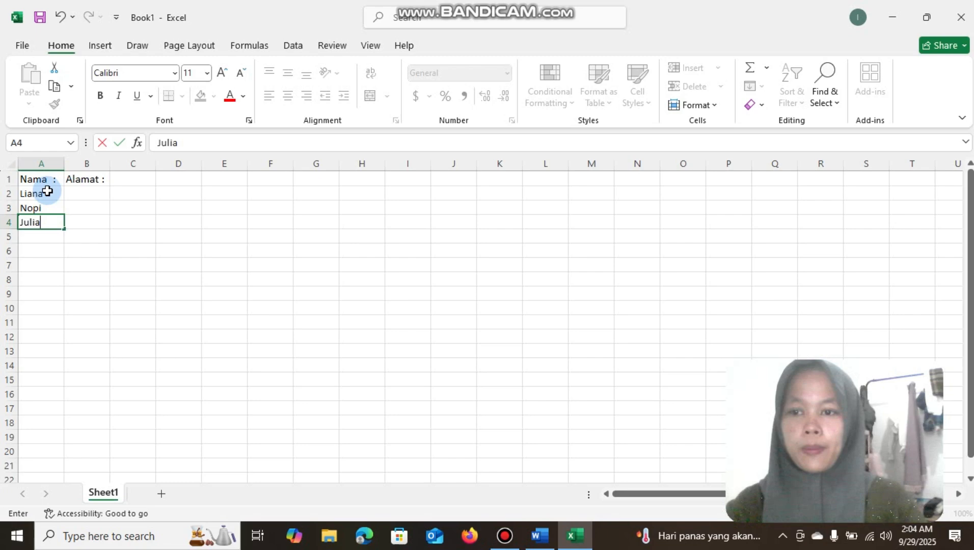
Enter Jakarta, Bandung and Surabaya in cells B2 to B4 under the Alamat heading
{"action": "left_click", "coordinate": [81, 190]}
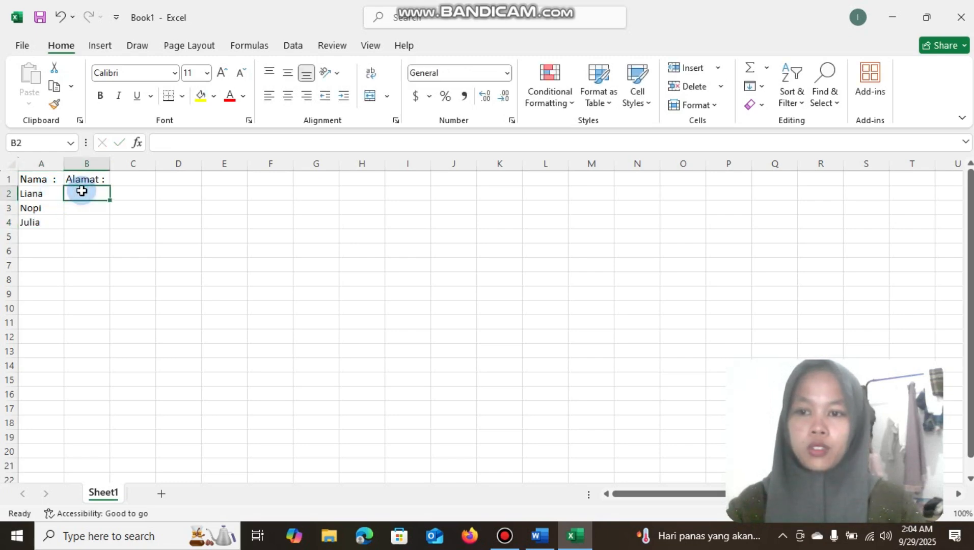
{"action": "type", "text": "Jakarta"}
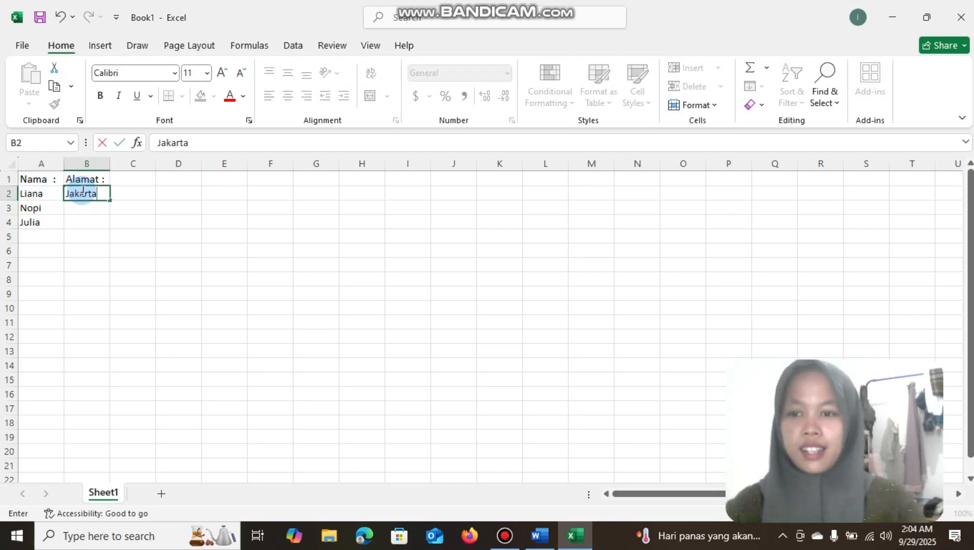
{"action": "left_click", "coordinate": [84, 209]}
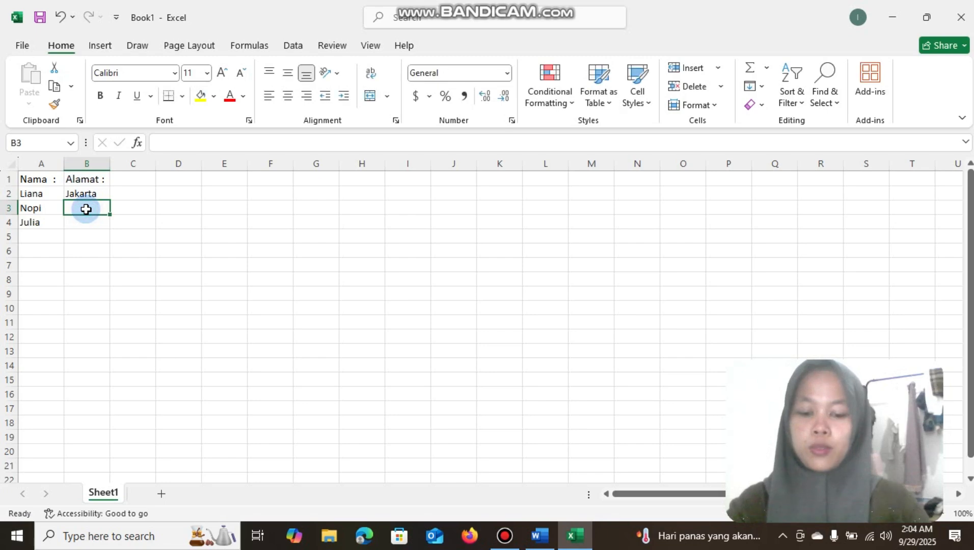
{"action": "type", "text": "Bandung"}
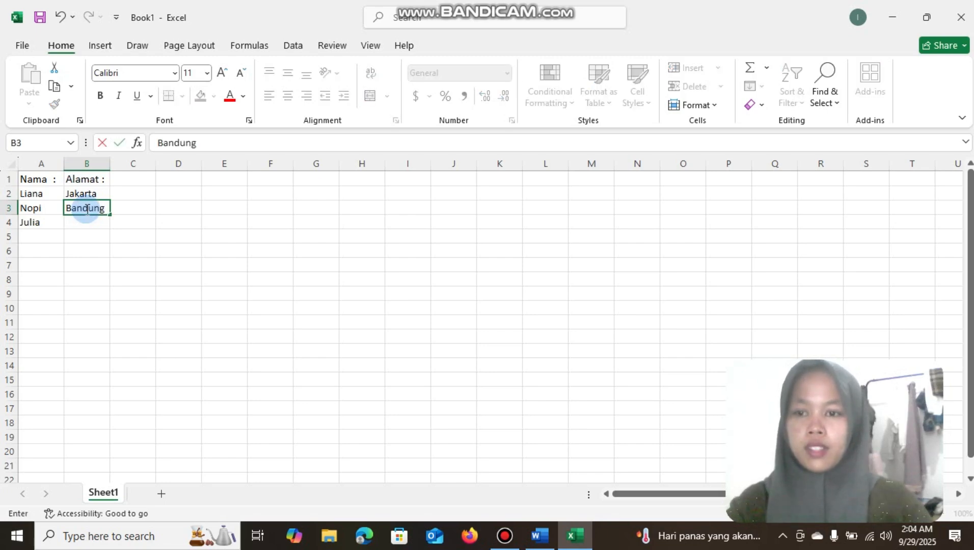
{"action": "left_click", "coordinate": [89, 227]}
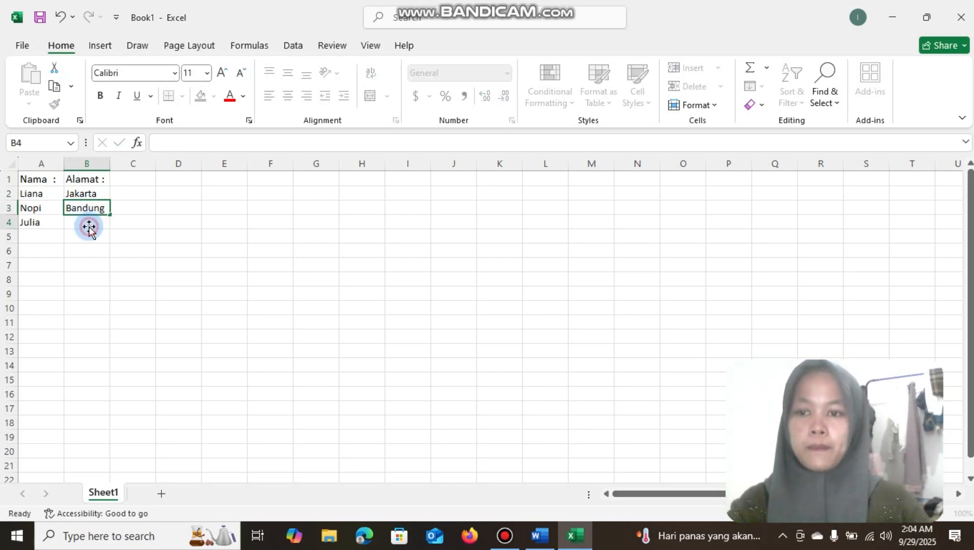
{"action": "type", "text": "Sy"}
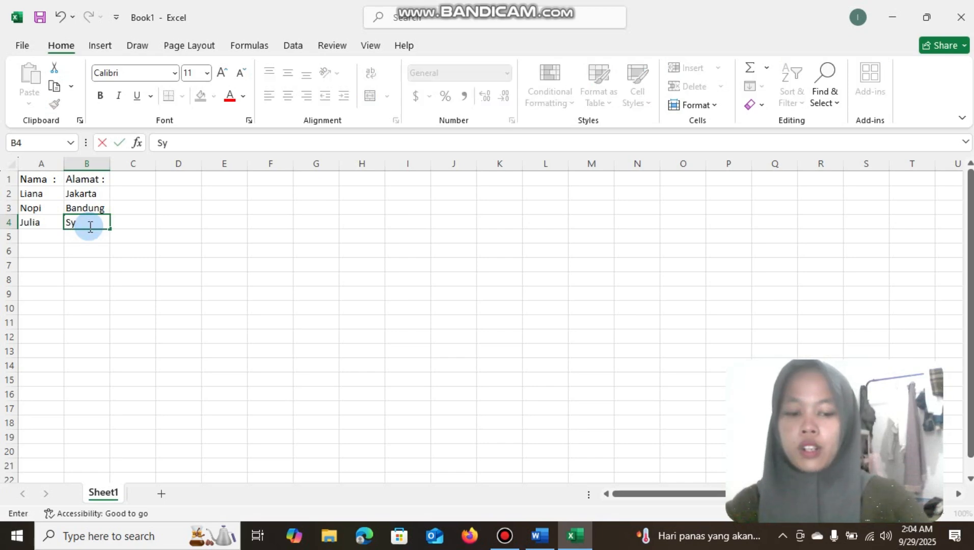
{"action": "type", "text": "rabaya"}
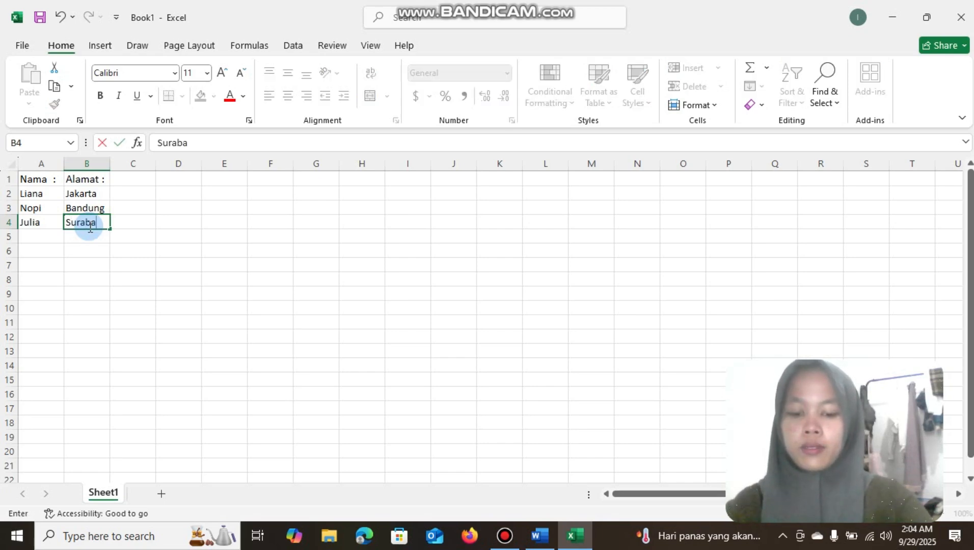
{"action": "left_click", "coordinate": [140, 222]}
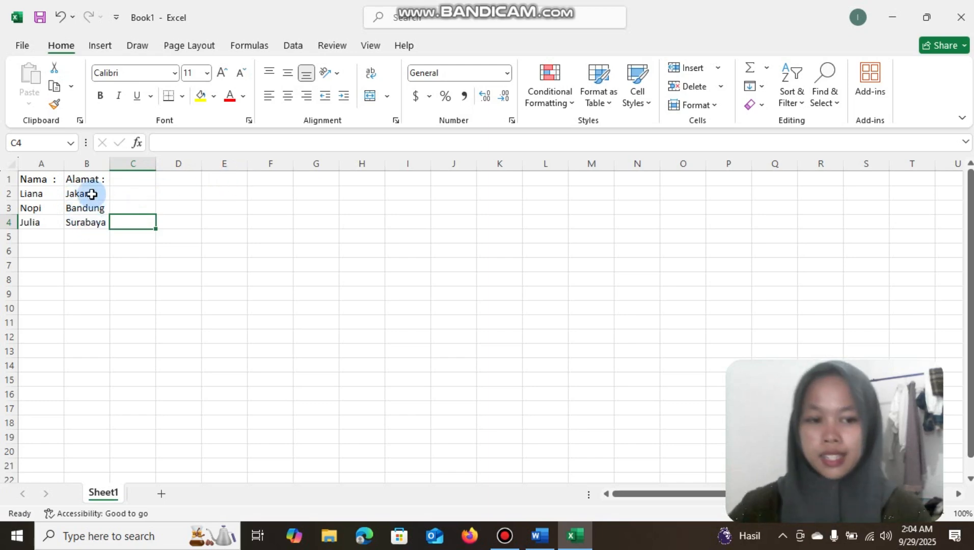
Save the workbook in the Documents folder under the name undangan
{"action": "left_click", "coordinate": [21, 47]}
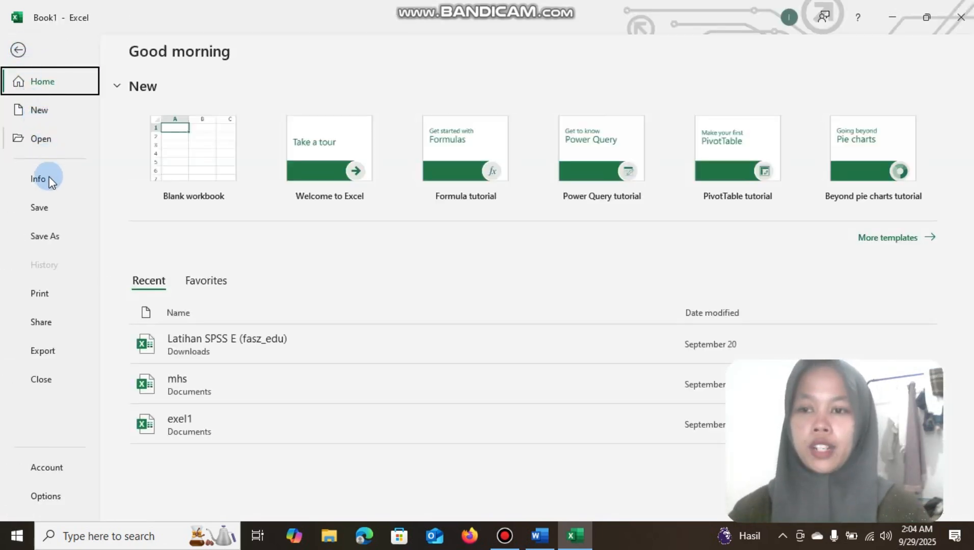
{"action": "left_click", "coordinate": [43, 235]}
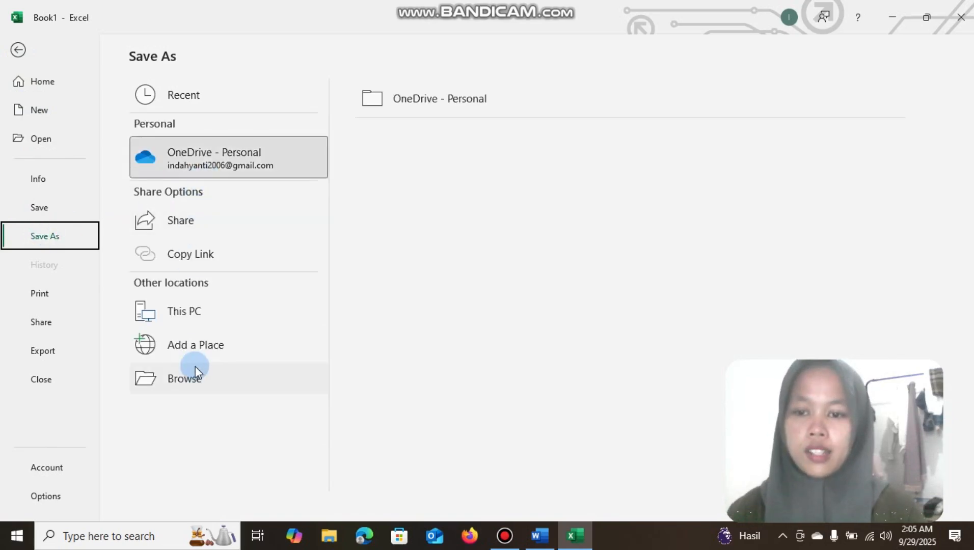
{"action": "left_click", "coordinate": [185, 383]}
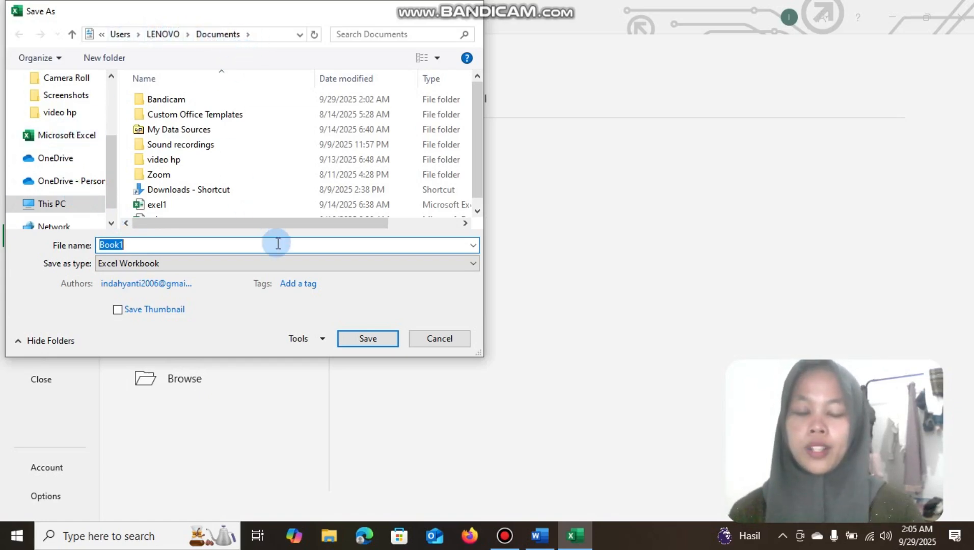
{"action": "key", "text": "BackSpace"}
{"action": "type", "text": "und"}
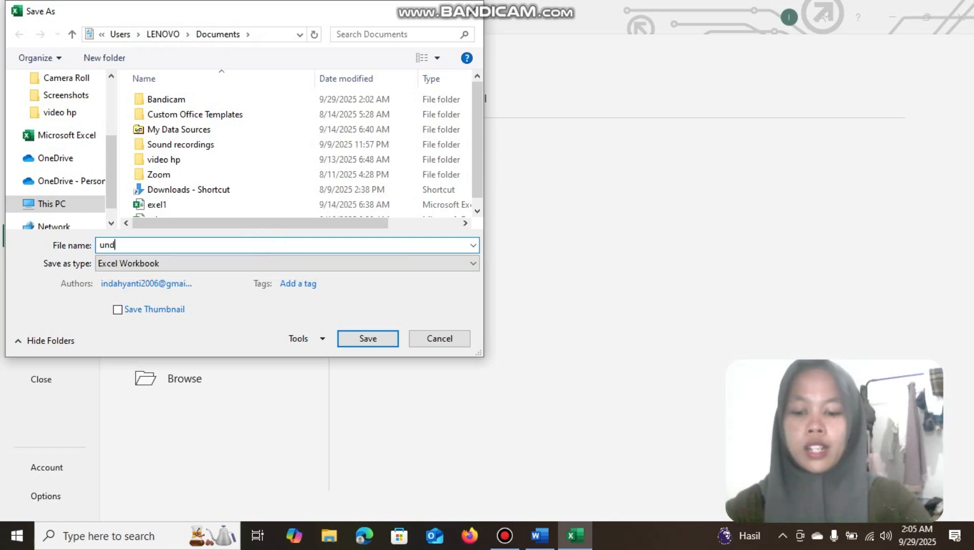
{"action": "type", "text": "angan"}
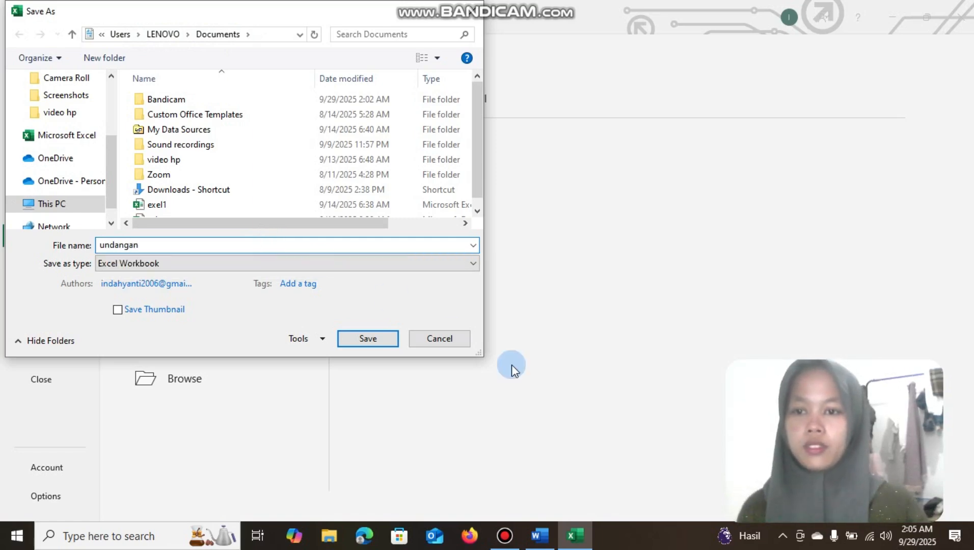
{"action": "left_click", "coordinate": [382, 341]}
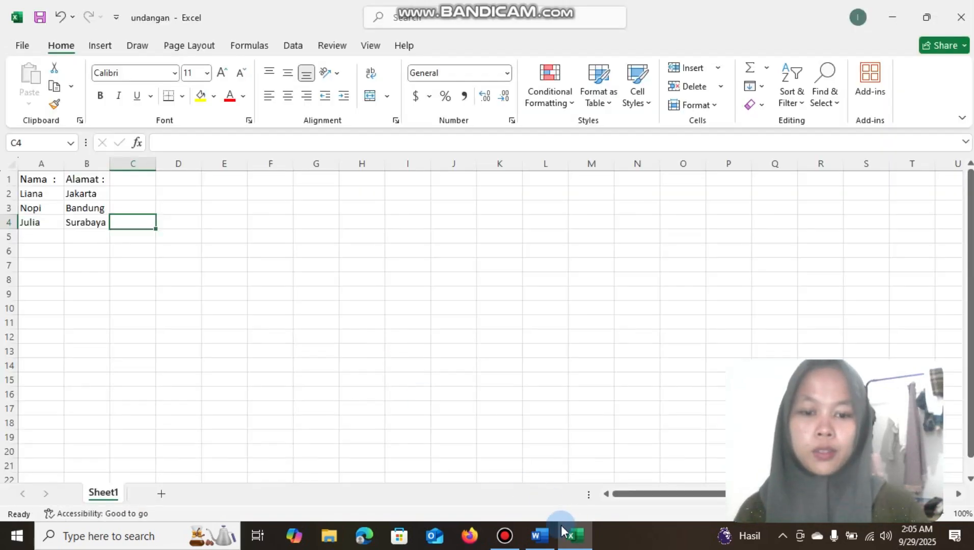
Switch to the Word document and attach the undangan workbook from Documents as the existing mail merge recipient list
{"action": "mouse_move", "coordinate": [550, 541]}
{"action": "left_click", "coordinate": [539, 483]}
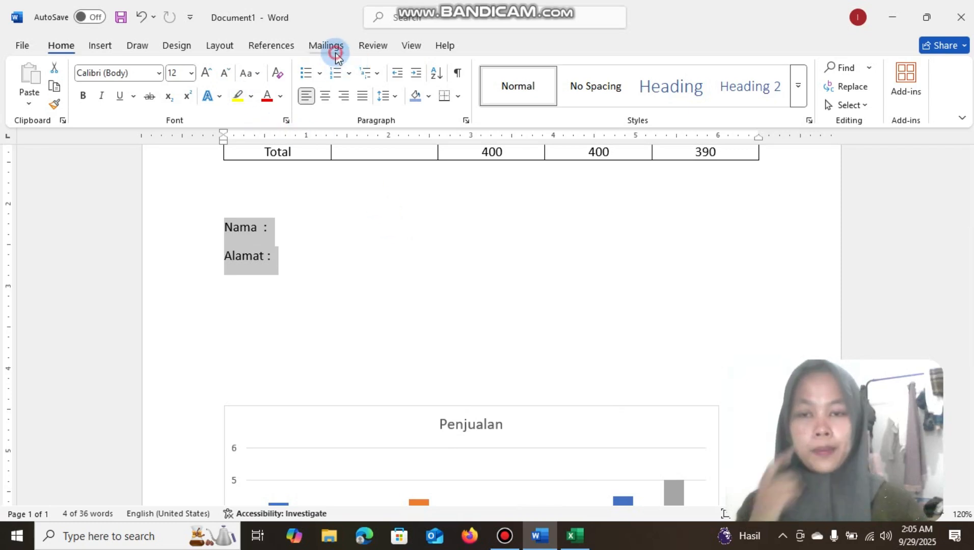
{"action": "left_click", "coordinate": [330, 47]}
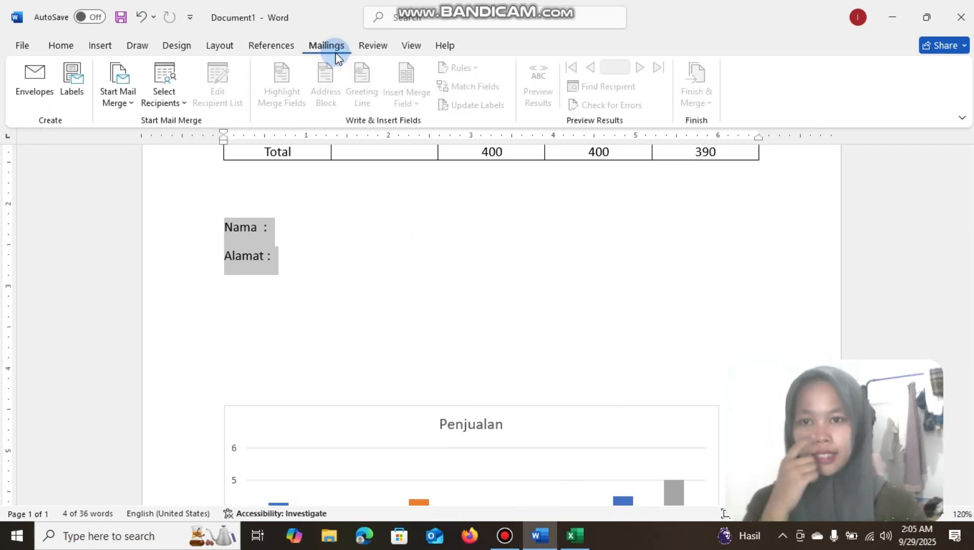
{"action": "left_click", "coordinate": [175, 102]}
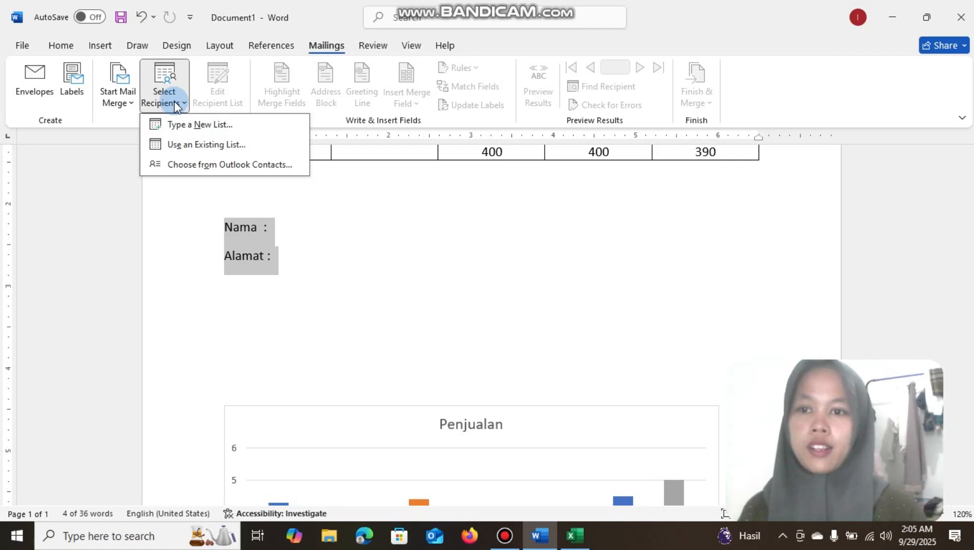
{"action": "left_click", "coordinate": [202, 147]}
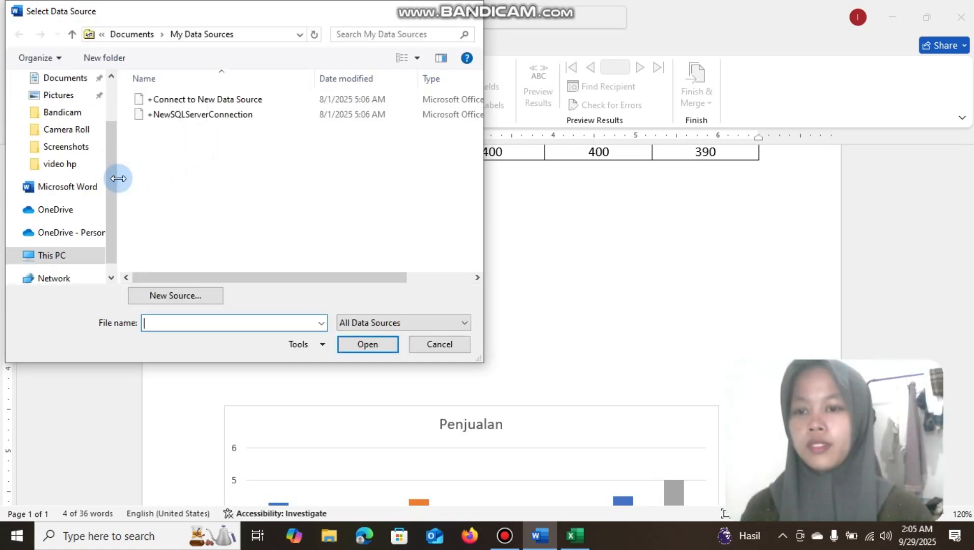
{"action": "left_click", "coordinate": [69, 78]}
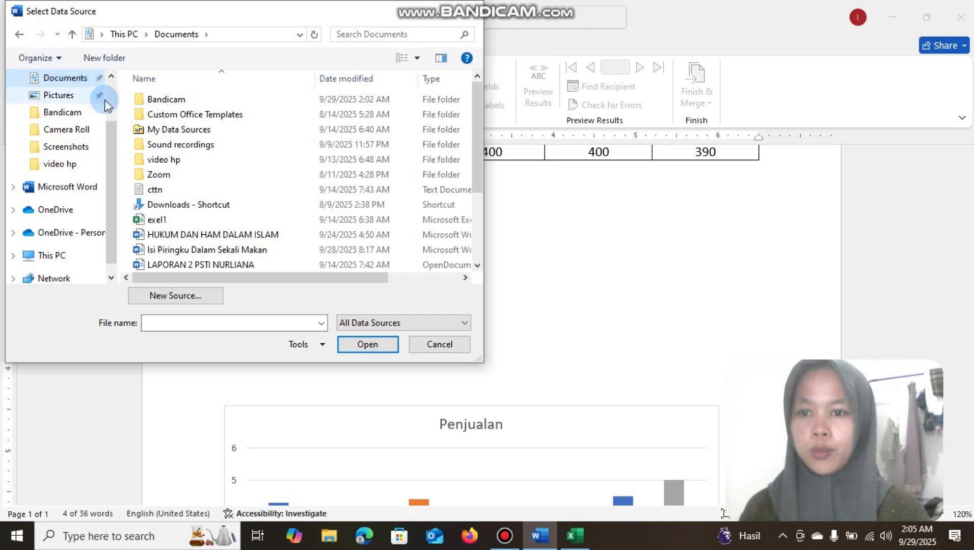
{"action": "scroll", "coordinate": [179, 168], "scroll_direction": "down", "scroll_amount": 2}
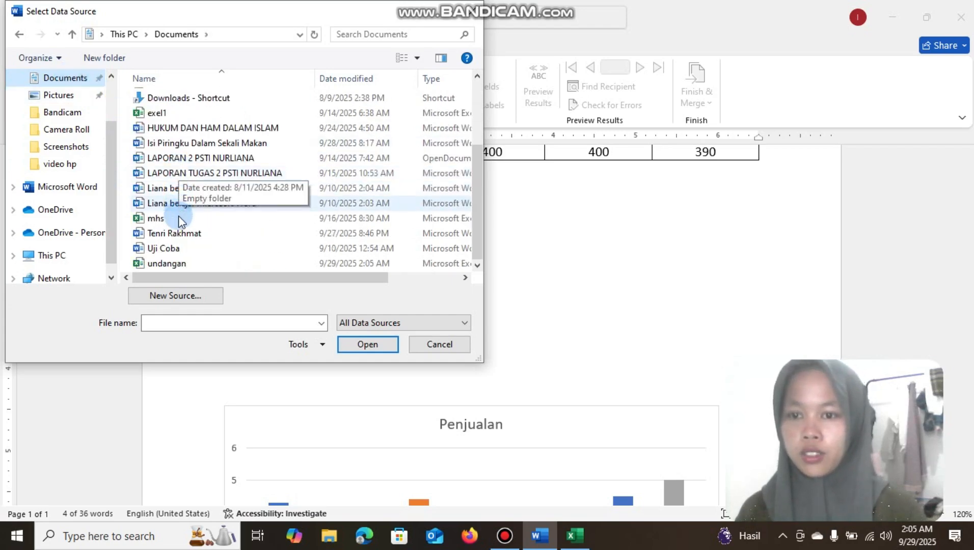
{"action": "left_click", "coordinate": [177, 261]}
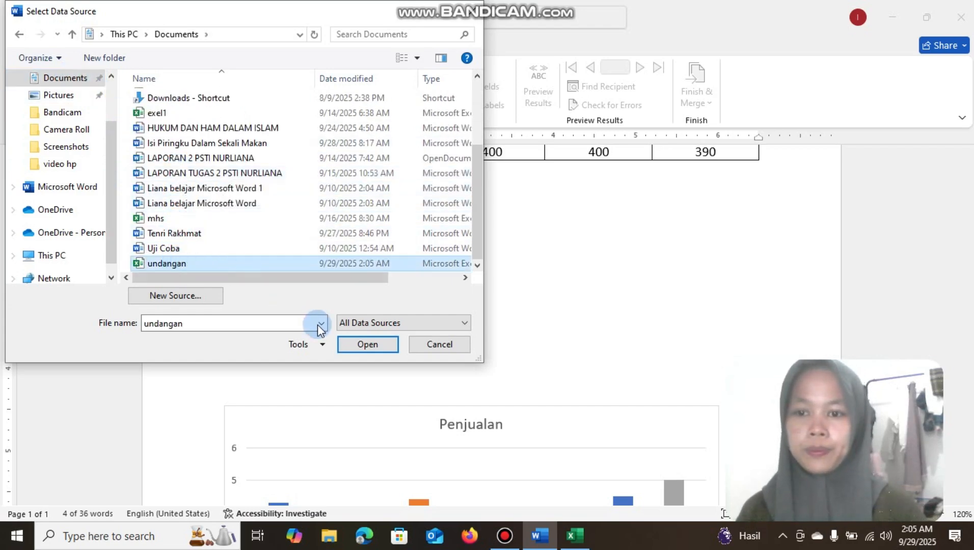
{"action": "left_click", "coordinate": [357, 340]}
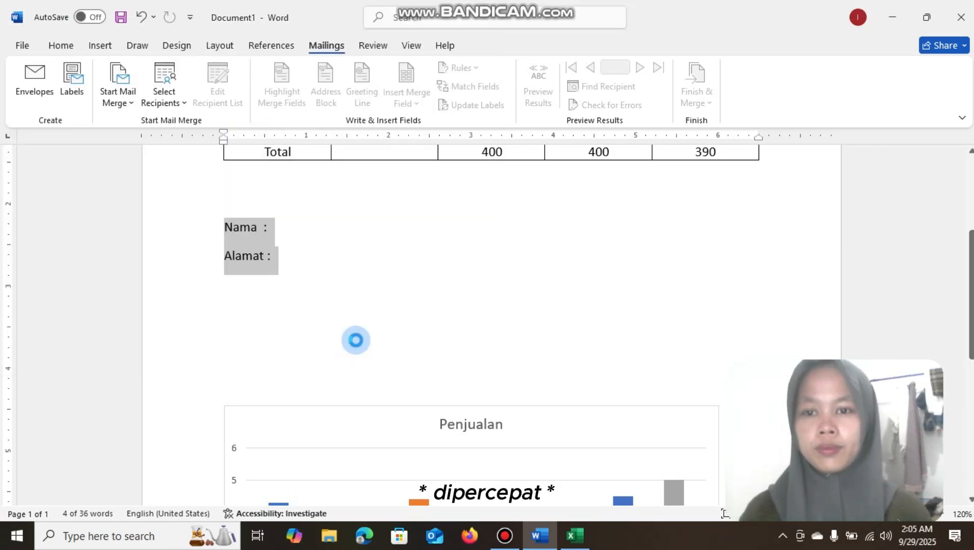
{"action": "left_click", "coordinate": [572, 320]}
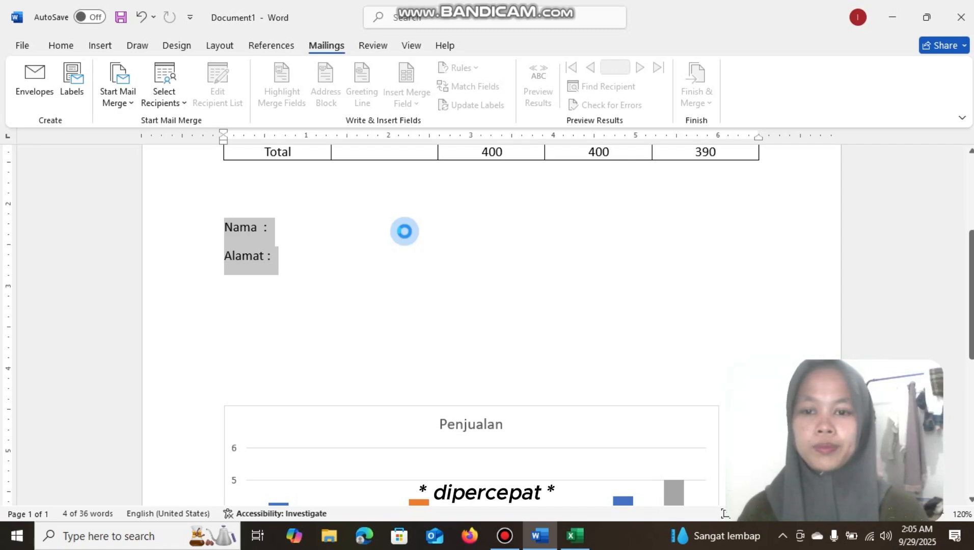
Insert the Nama merge field after the "Nama :" label
{"action": "left_click", "coordinate": [402, 228]}
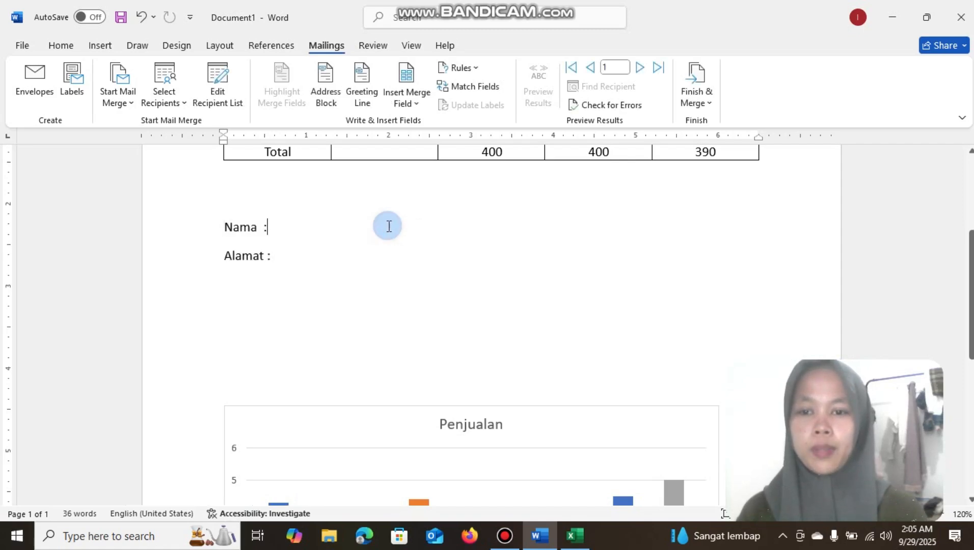
{"action": "left_click", "coordinate": [411, 98]}
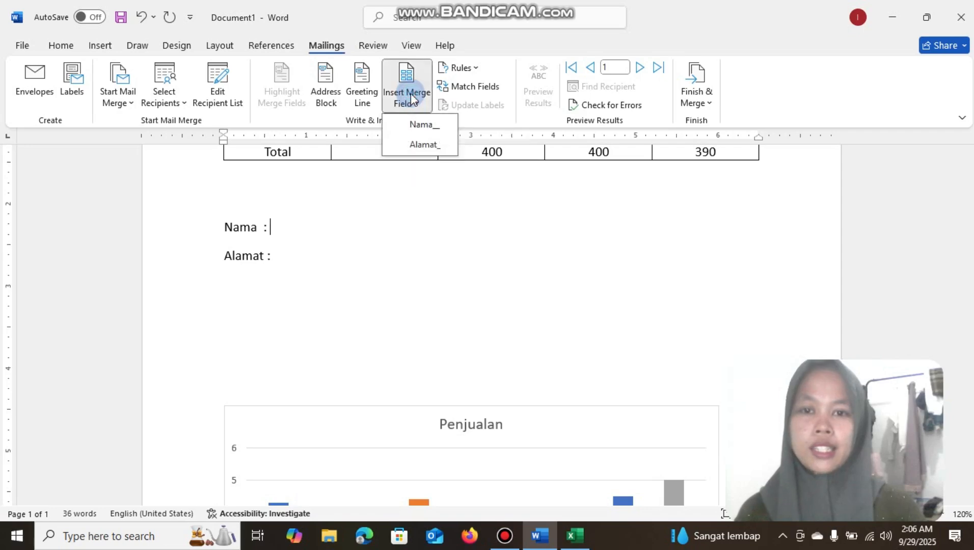
{"action": "left_click", "coordinate": [420, 125]}
Insert the Alamat merge field after the "Alamat :" label
{"action": "left_click", "coordinate": [342, 253]}
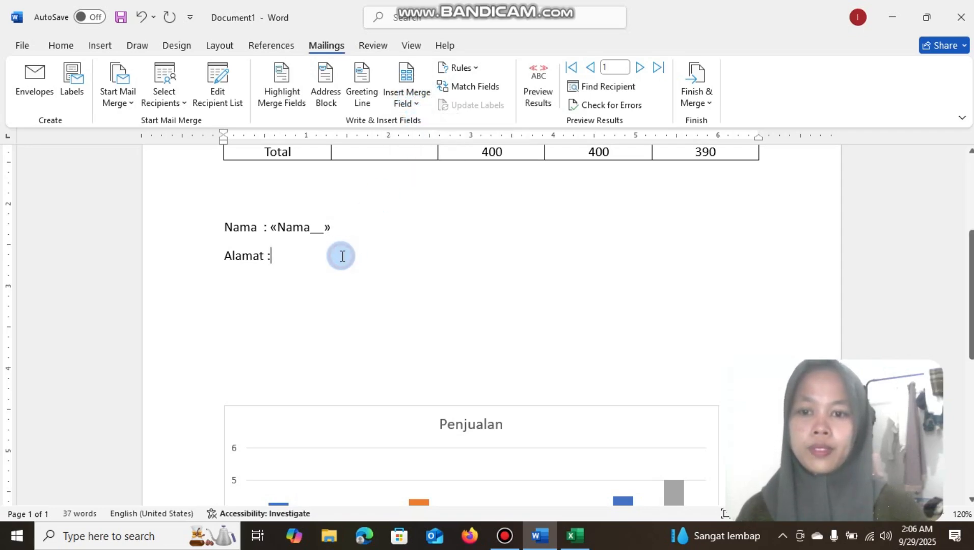
{"action": "left_click", "coordinate": [414, 83]}
{"action": "left_click", "coordinate": [570, 145]}
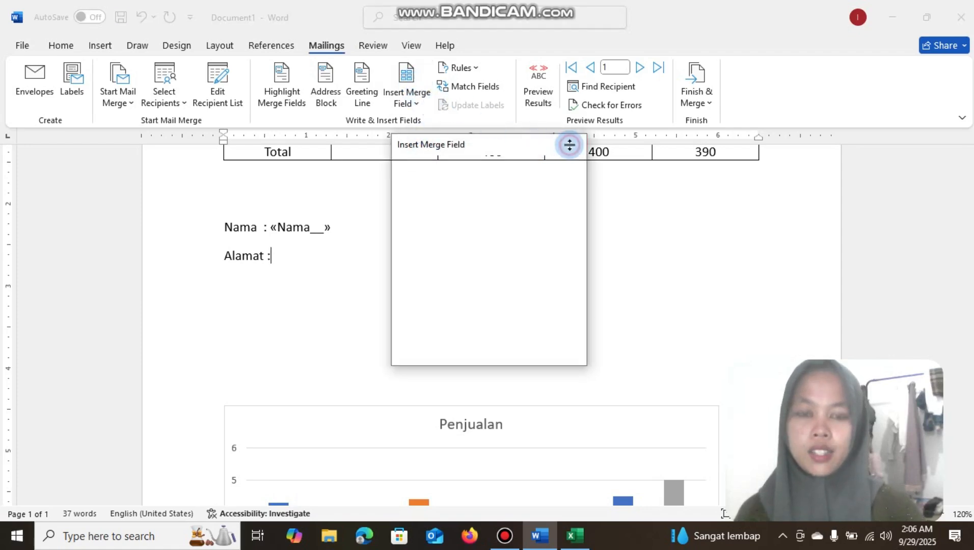
{"action": "left_click", "coordinate": [412, 101]}
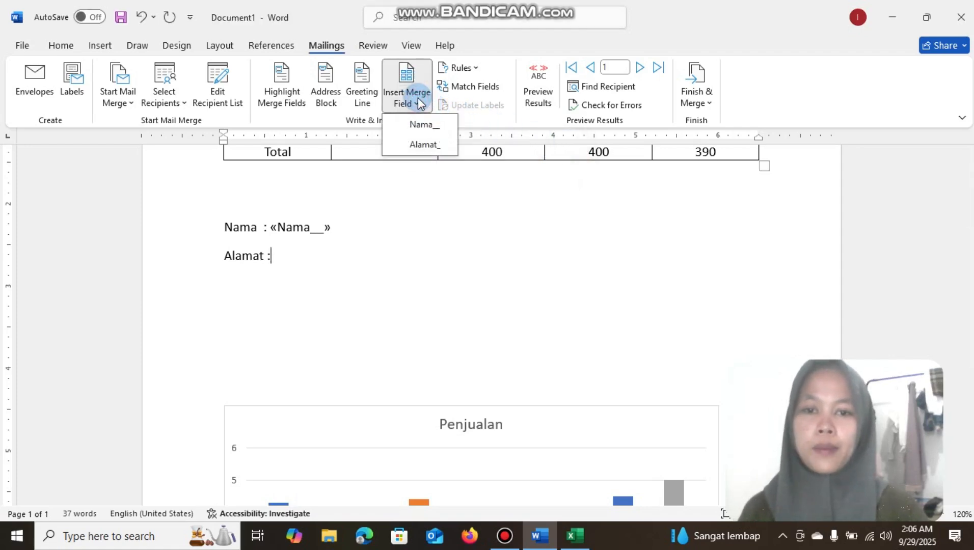
{"action": "left_click", "coordinate": [425, 145]}
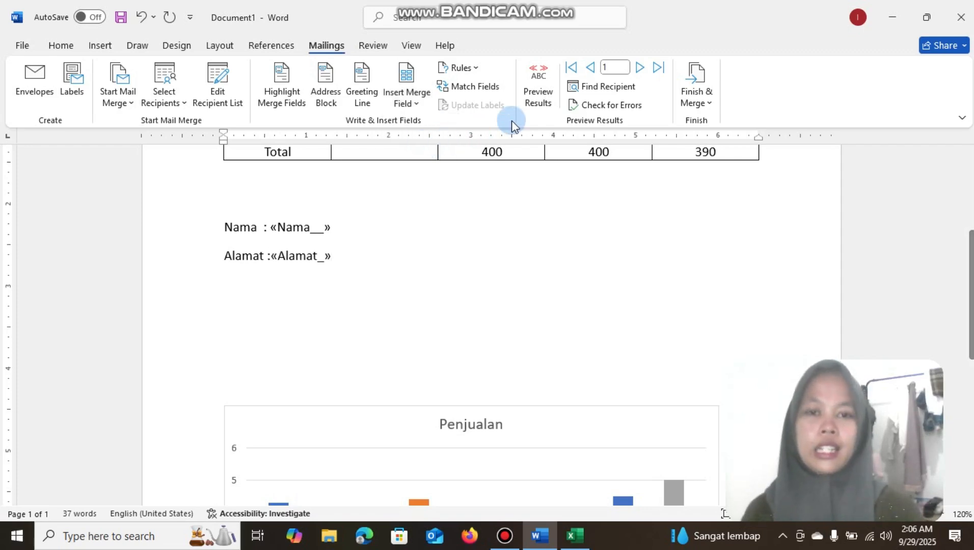
Preview the merge results, going forward to the third record and back to the first
{"action": "left_click", "coordinate": [536, 81]}
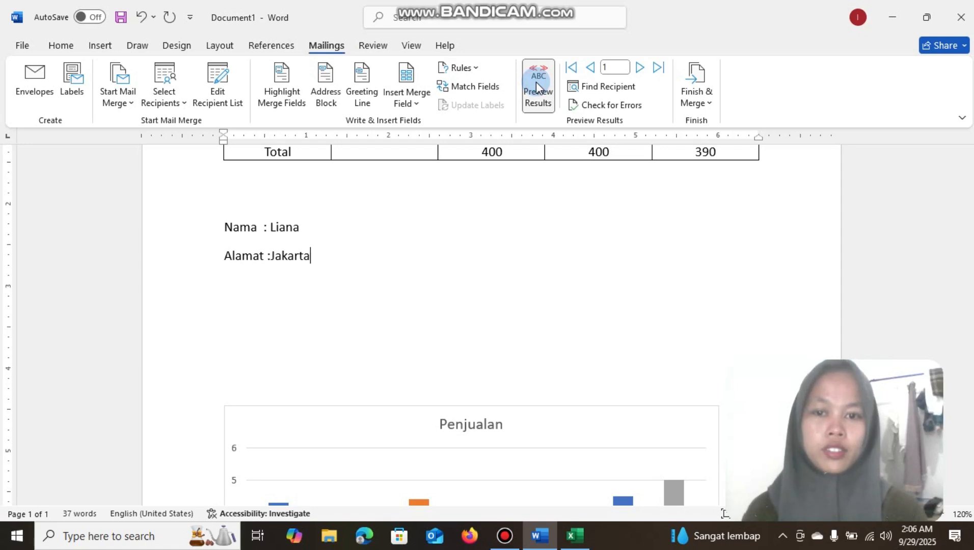
{"action": "left_click", "coordinate": [640, 68]}
{"action": "left_click", "coordinate": [641, 68]}
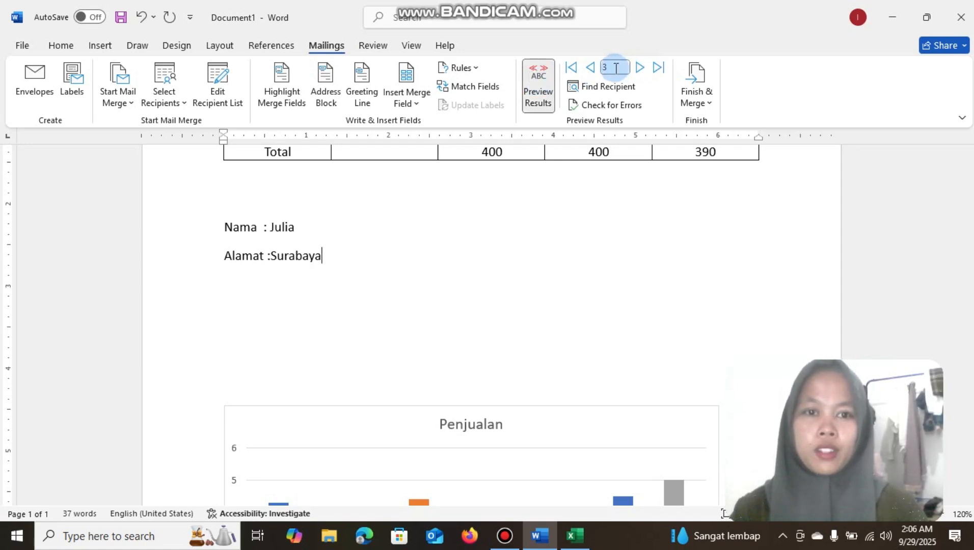
{"action": "left_click", "coordinate": [591, 68]}
{"action": "left_click", "coordinate": [593, 69]}
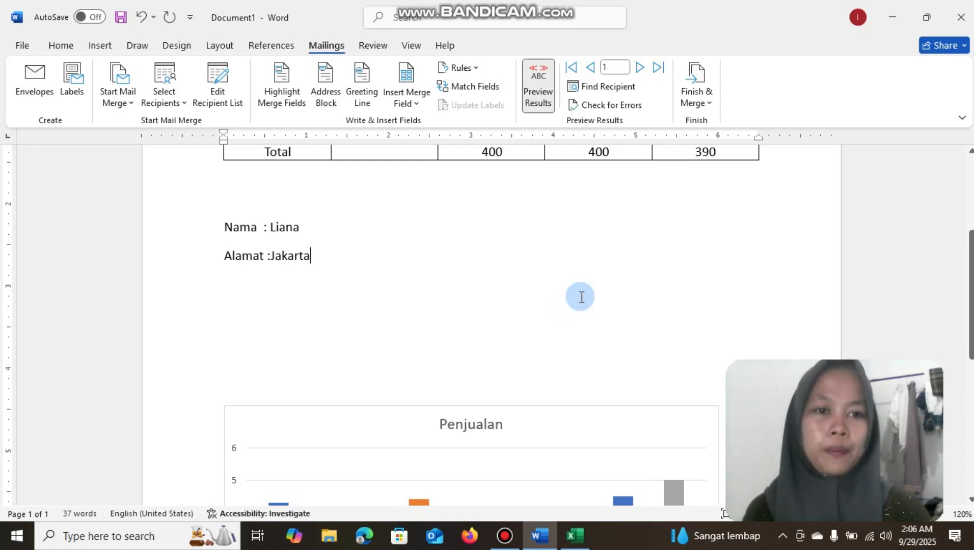
Open the options for printing the merged documents and close them without printing
{"action": "left_click", "coordinate": [697, 90]}
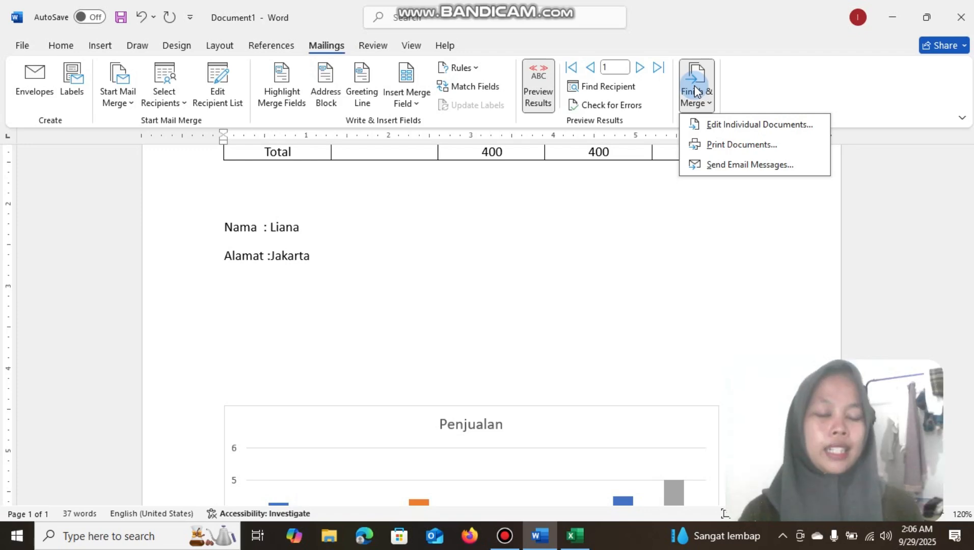
{"action": "left_click", "coordinate": [716, 144]}
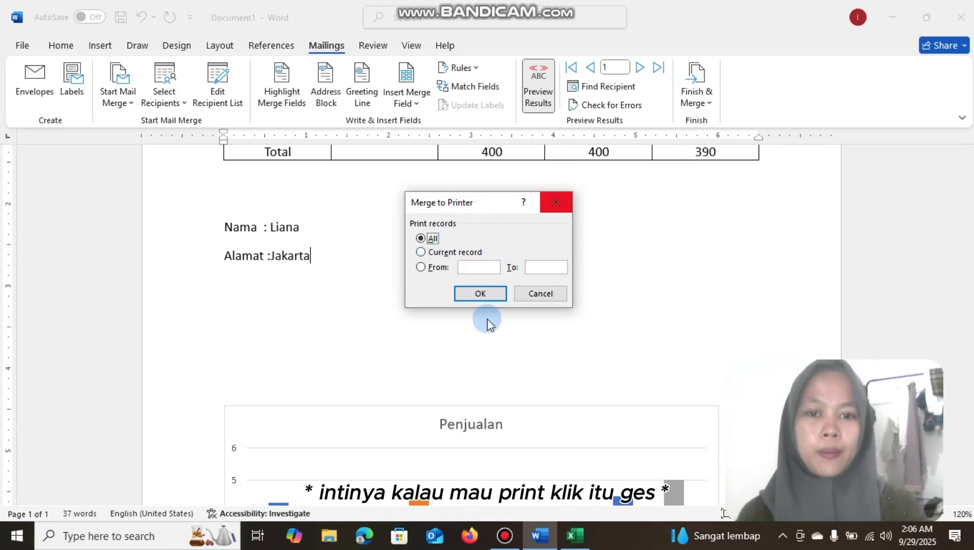
{"action": "left_click", "coordinate": [555, 203]}
Add three blank lines below the Alamat line
{"action": "key", "text": "Return"}
{"action": "key", "text": "Return"}
{"action": "key", "text": "Return"}
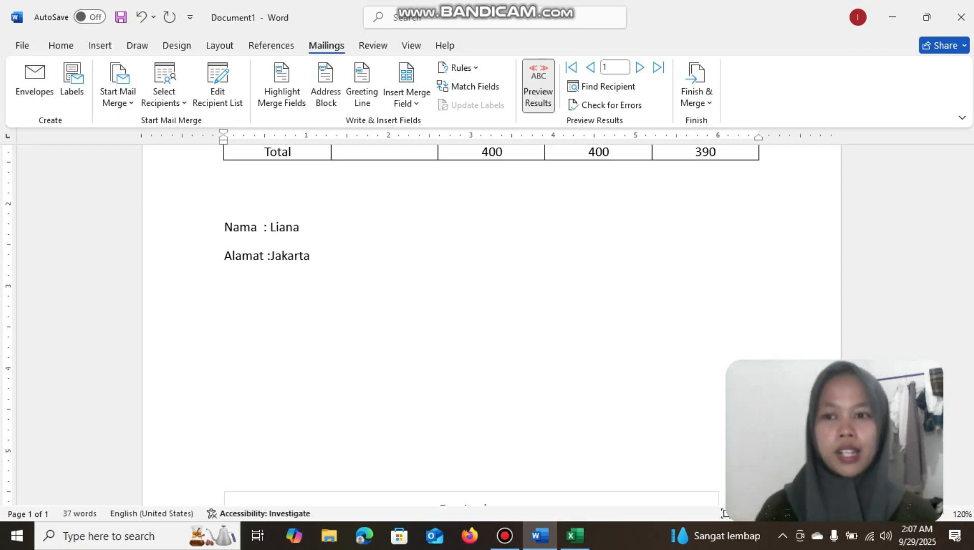
Start sharing the document by saving it to the cloud, with OneDrive - Personal as the location
{"action": "left_click", "coordinate": [956, 46]}
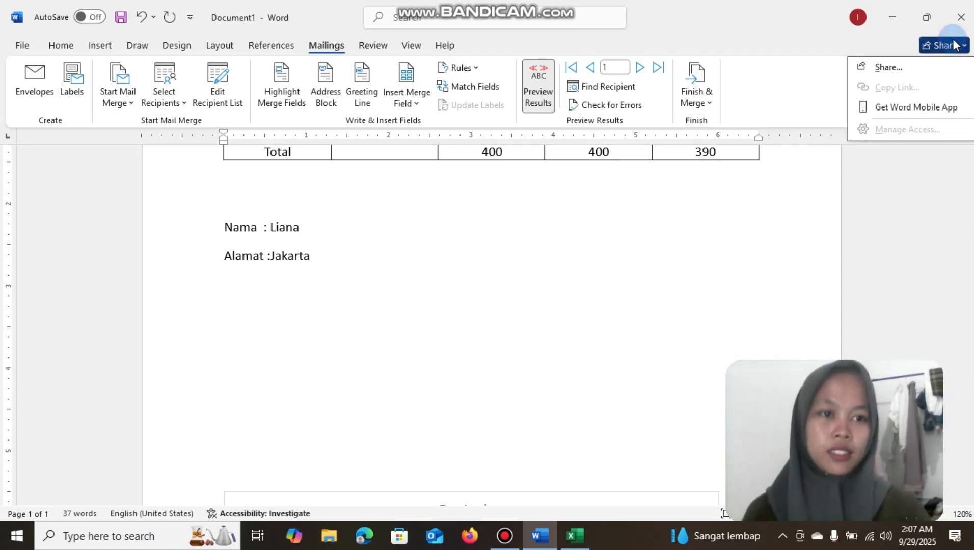
{"action": "left_click", "coordinate": [898, 66]}
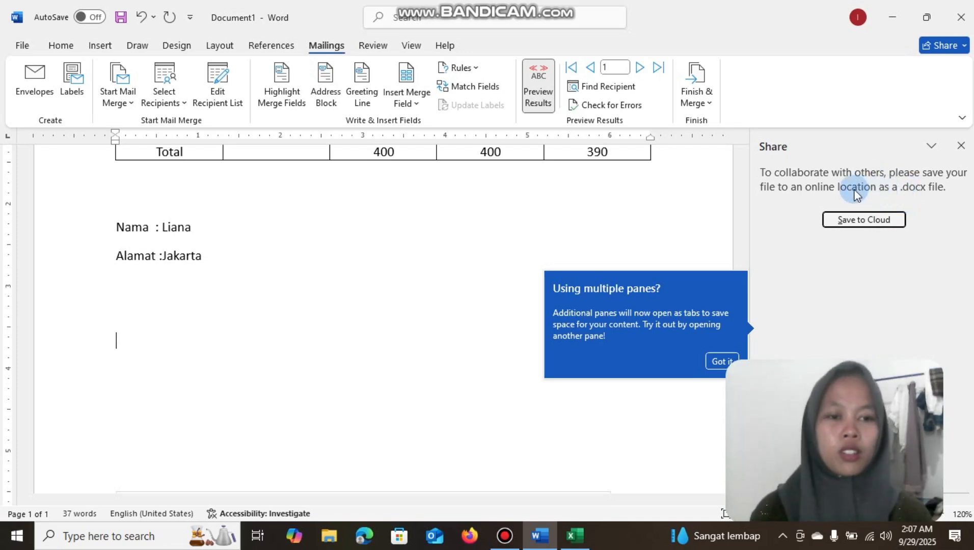
{"action": "left_click", "coordinate": [861, 219]}
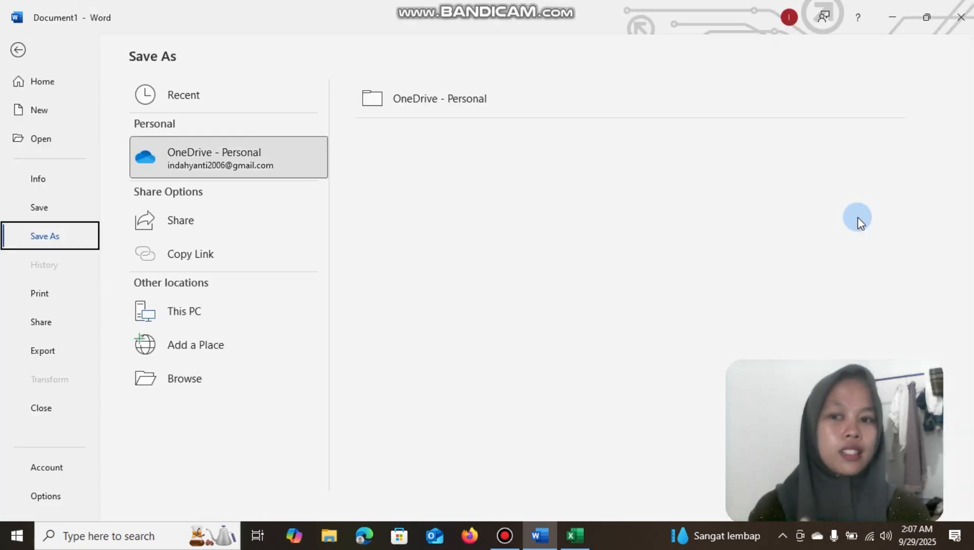
{"action": "left_click", "coordinate": [239, 162]}
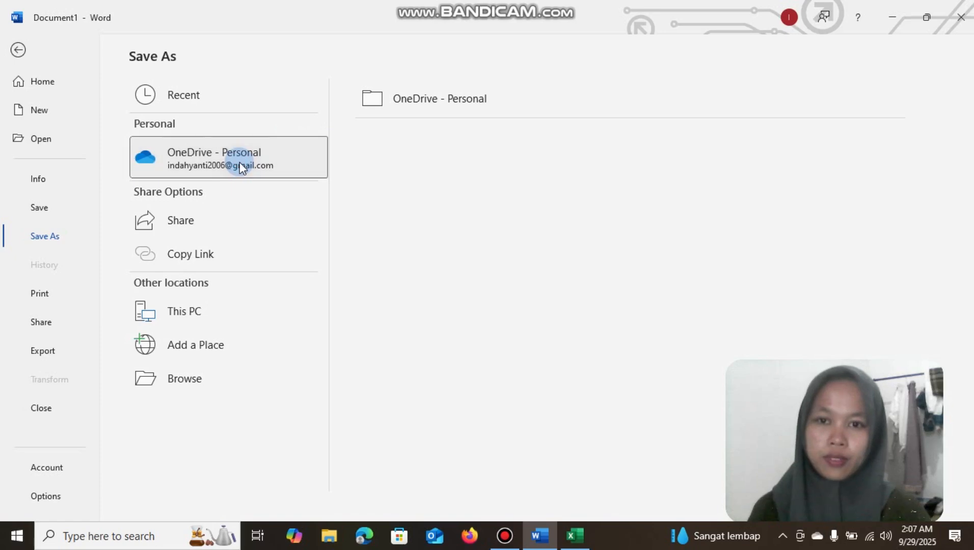
{"action": "left_click", "coordinate": [438, 99]}
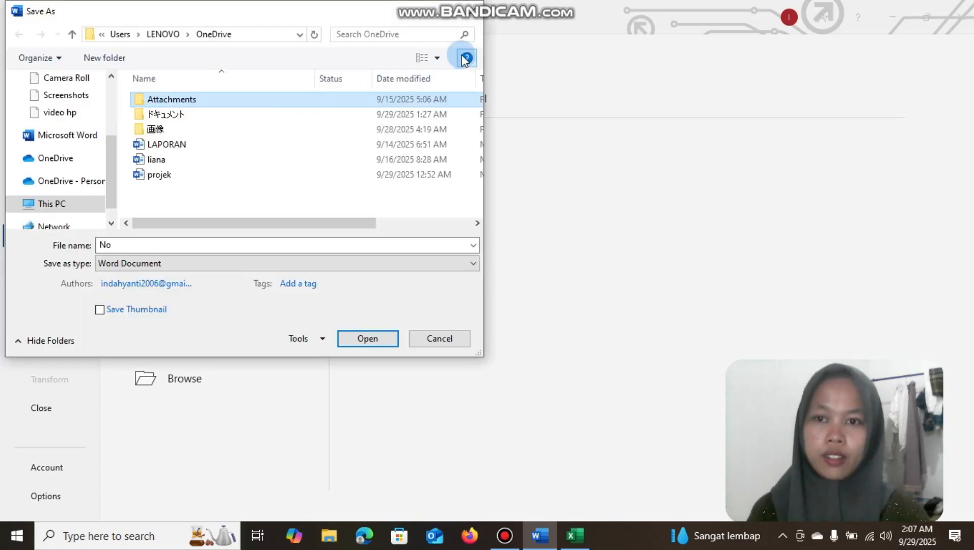
{"action": "left_click", "coordinate": [471, 12]}
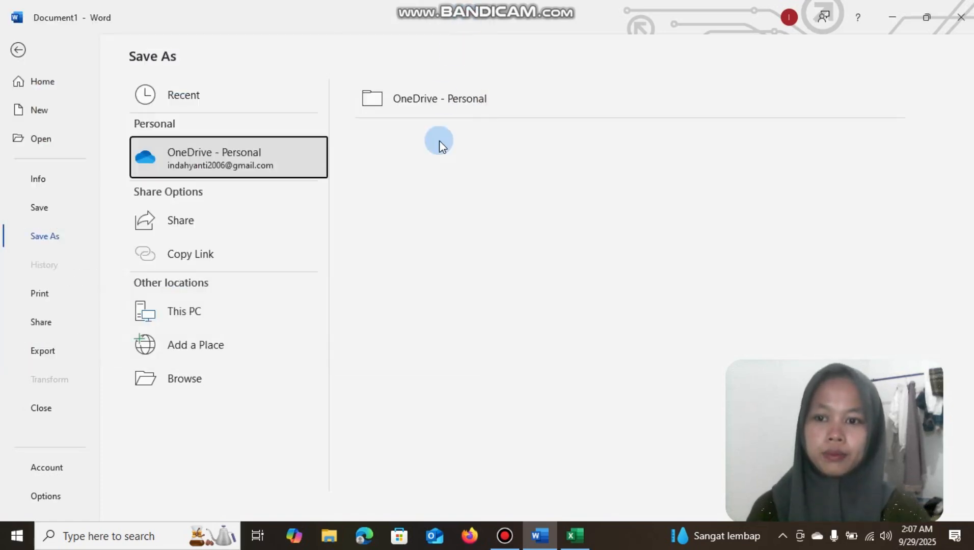
Save the document in the personal OneDrive folder as a Word document named kolaborasi
{"action": "left_click", "coordinate": [451, 100]}
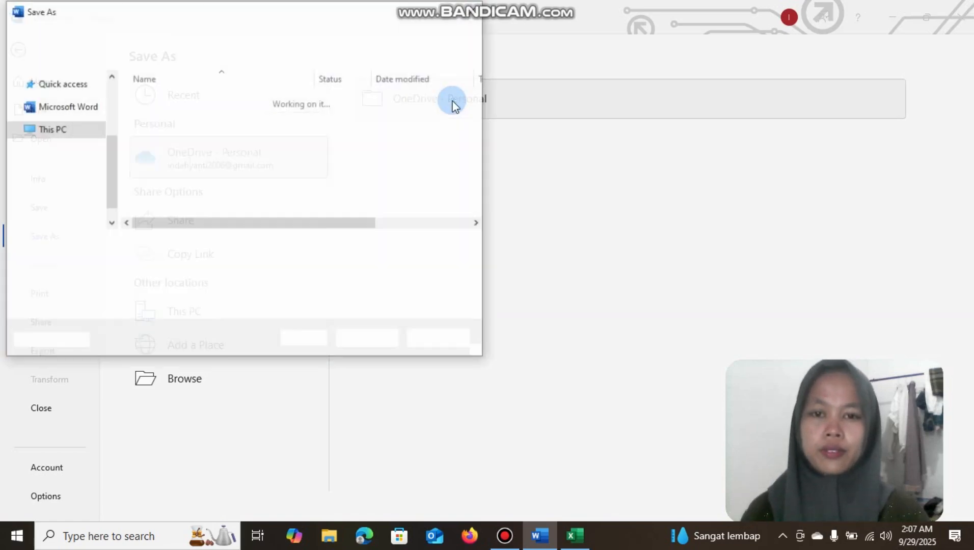
{"action": "key", "text": "BackSpace"}
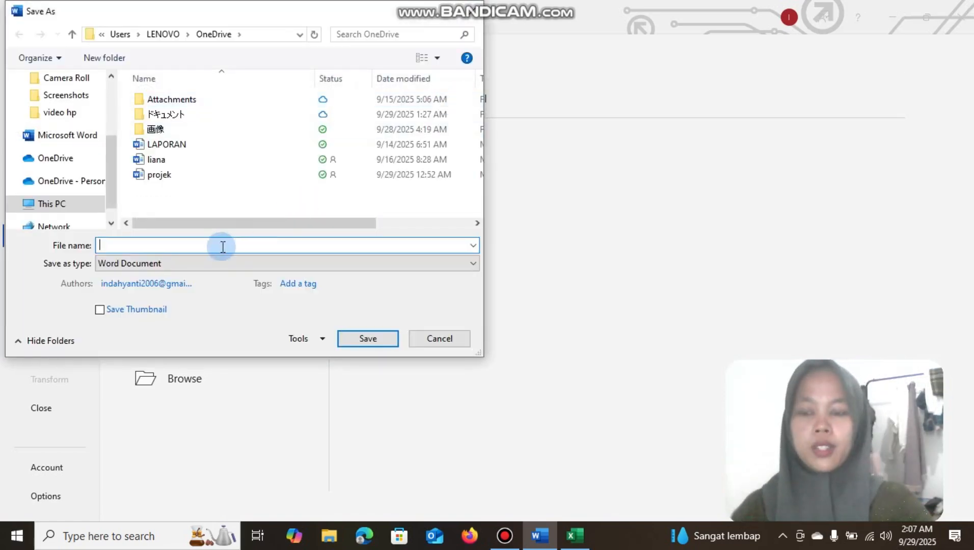
{"action": "type", "text": "kolabo"}
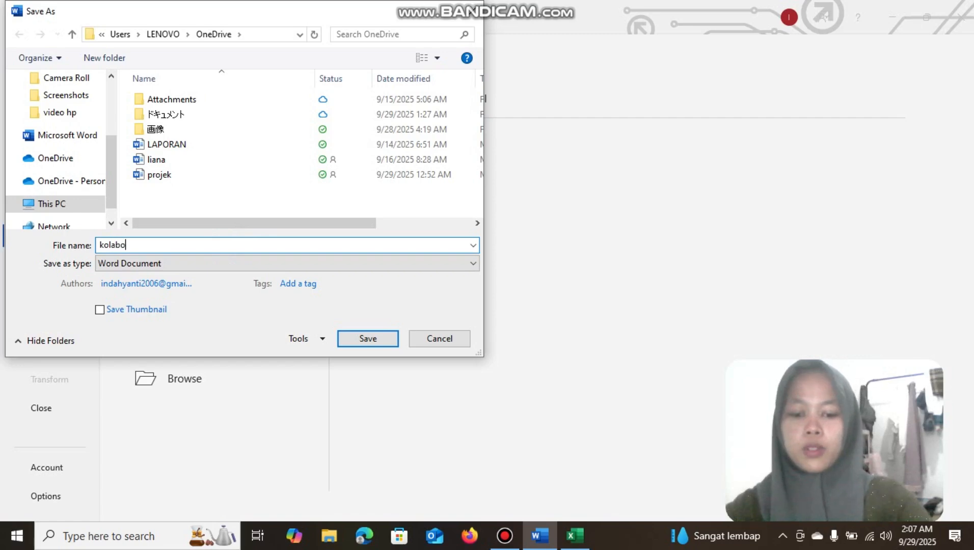
{"action": "type", "text": "rasi"}
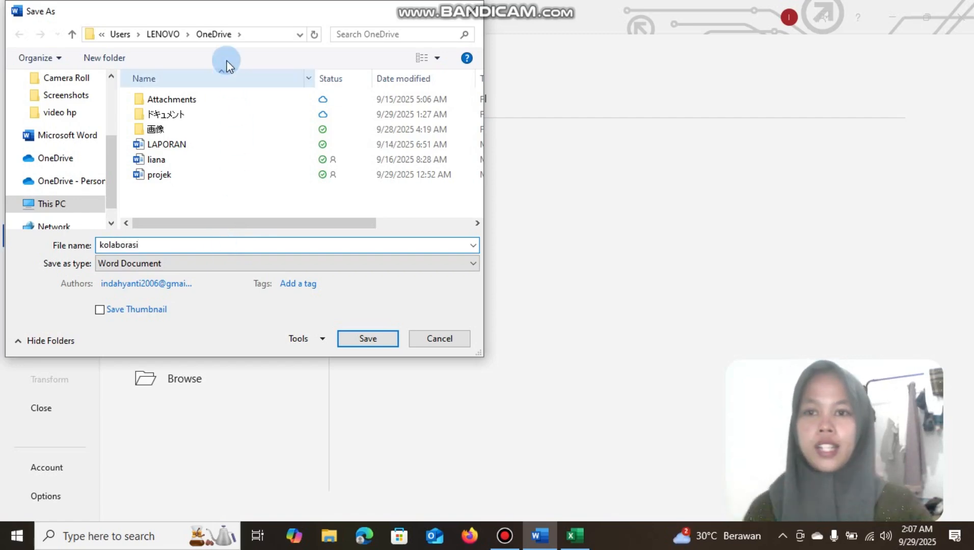
{"action": "left_click", "coordinate": [377, 339]}
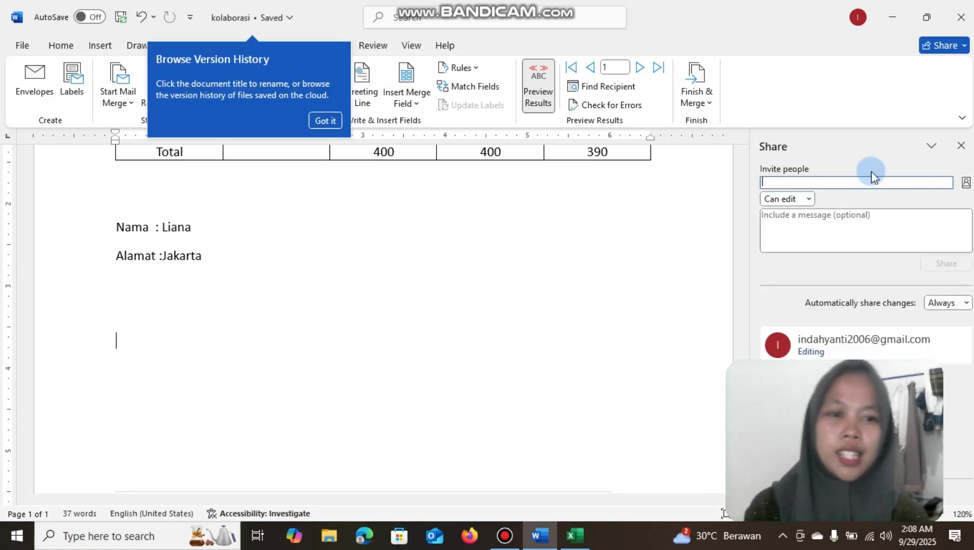
{"action": "type", "text": "nu"}
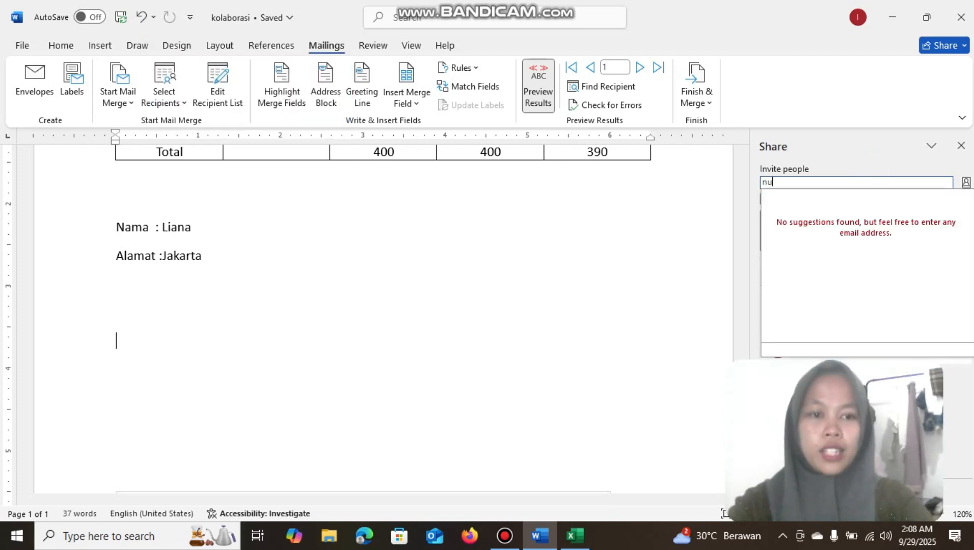
{"action": "type", "text": "r"}
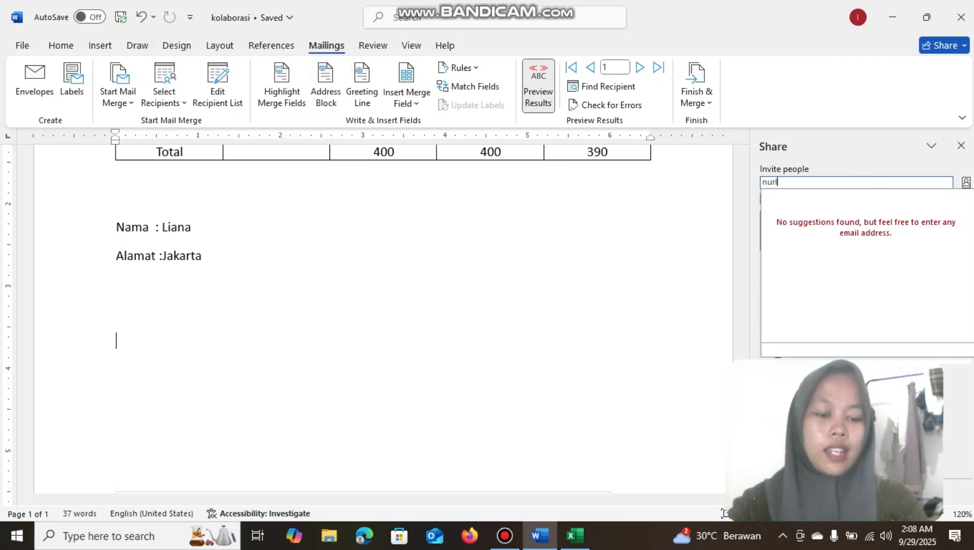
{"action": "key", "text": "BackSpace"}
{"action": "key", "text": "BackSpace"}
{"action": "key", "text": "BackSpace"}
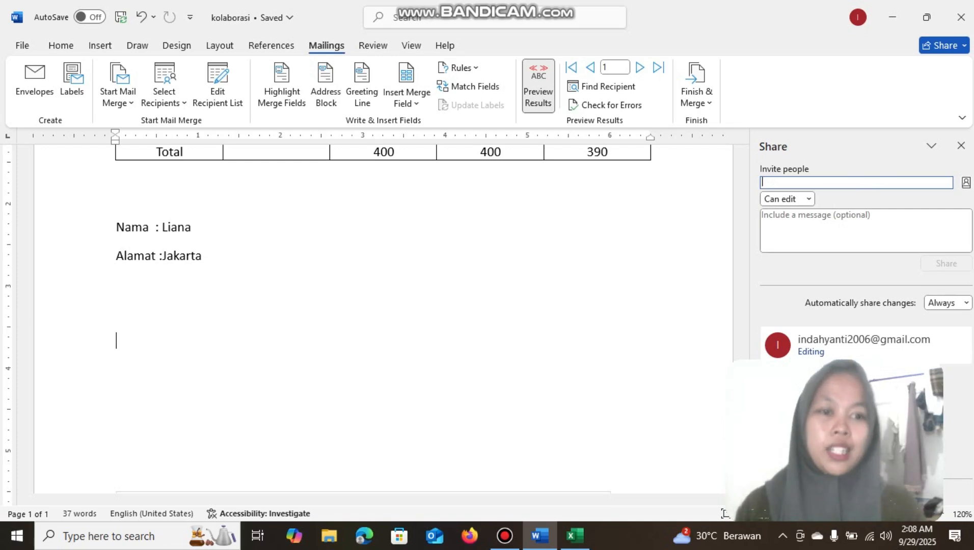
{"action": "left_click", "coordinate": [810, 198]}
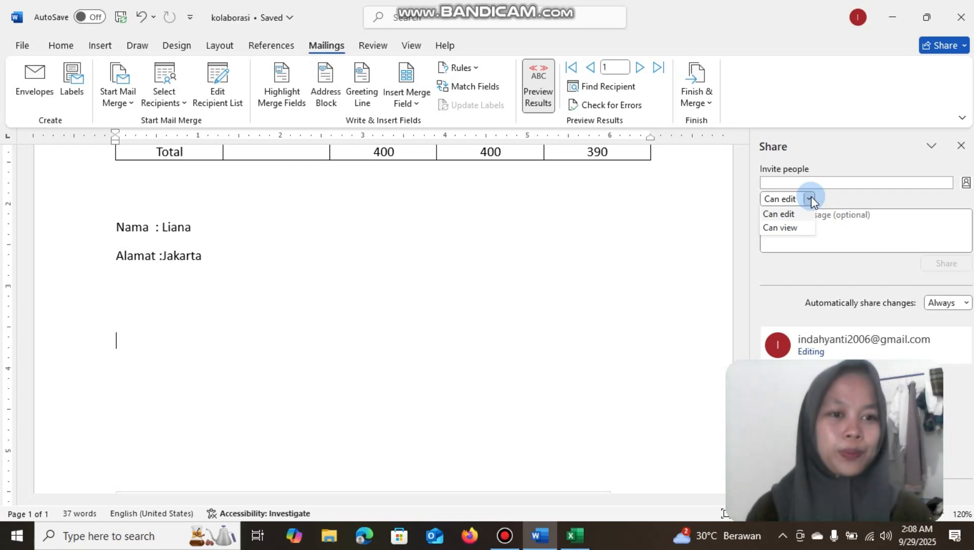
Copy the sharing link to the kolaborasi document and close the link window
{"action": "left_click", "coordinate": [944, 47]}
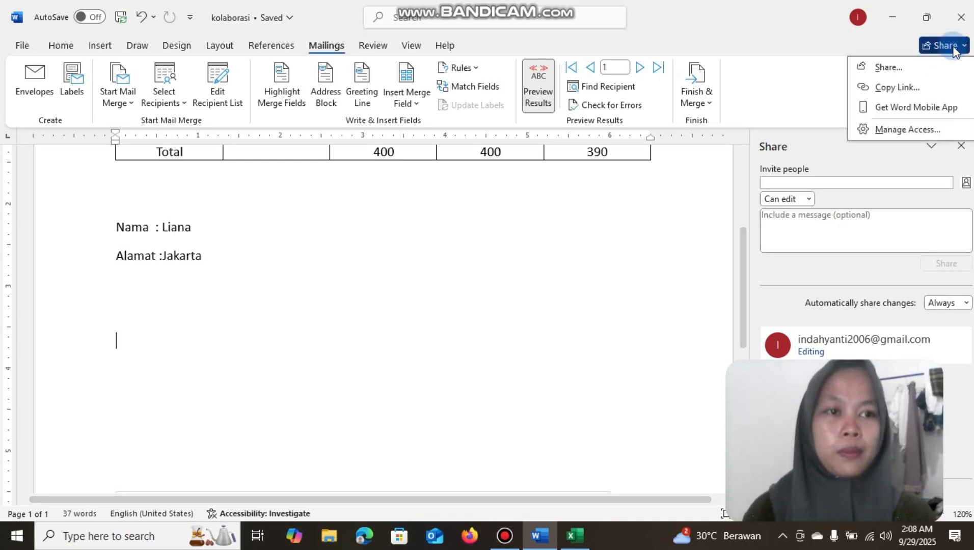
{"action": "left_click", "coordinate": [899, 86]}
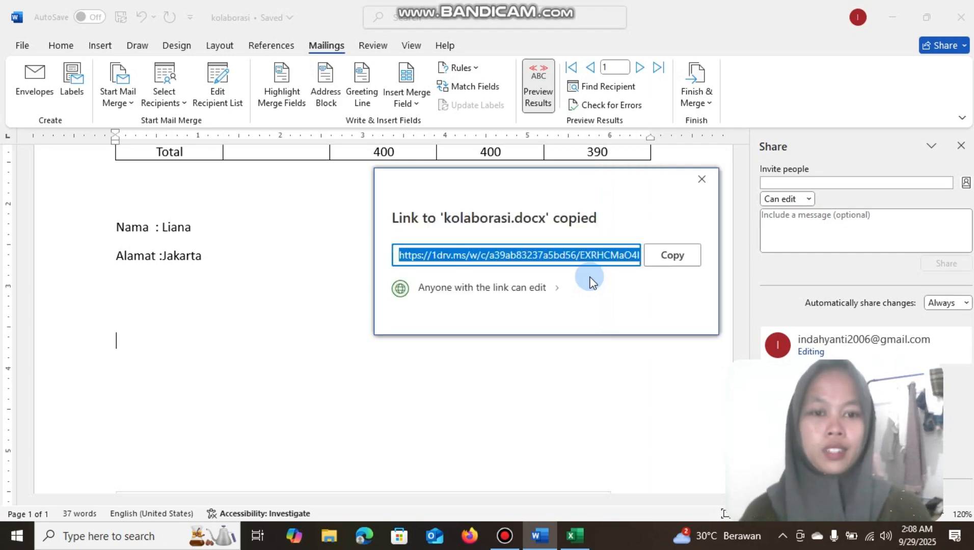
{"action": "left_click", "coordinate": [665, 256]}
{"action": "left_click", "coordinate": [701, 179]}
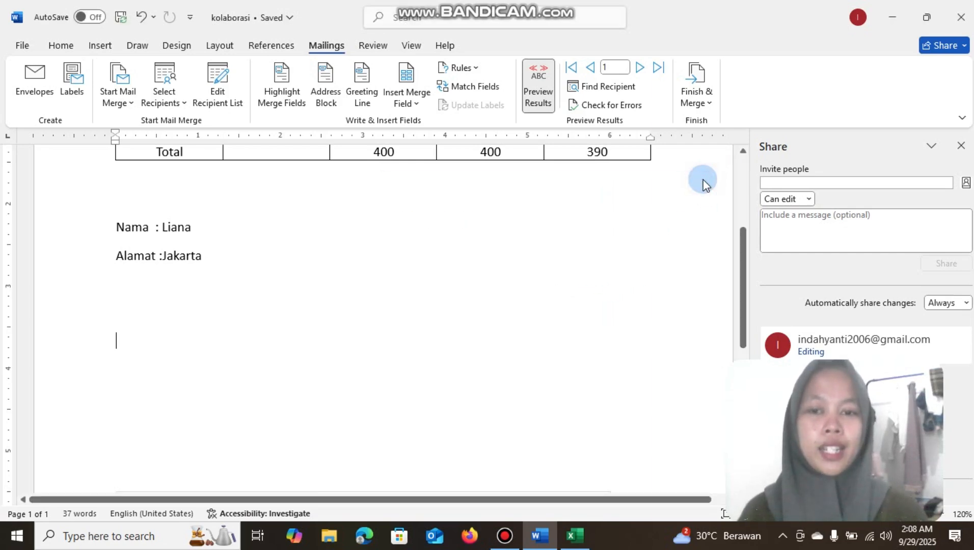